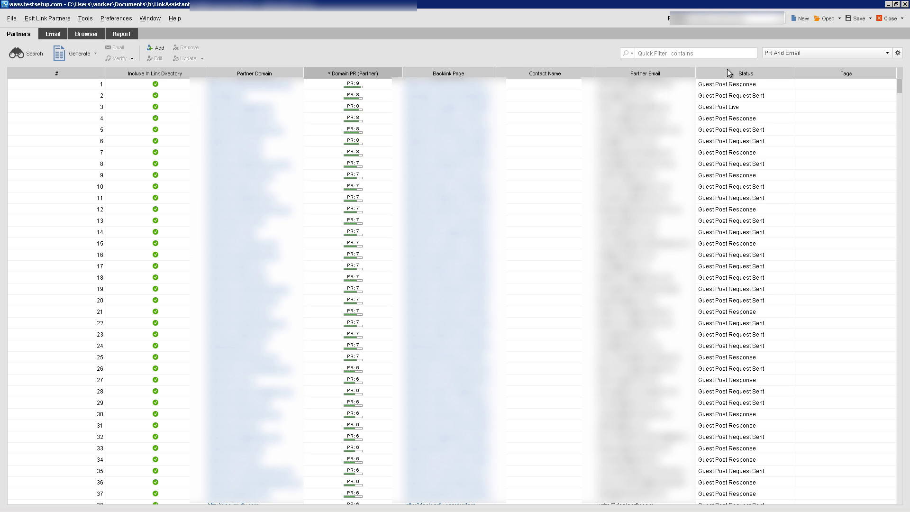
Look over partner rows 3–5 and the partner table, then switch to the Email inbox
left_click(736, 134)
left_click(727, 121)
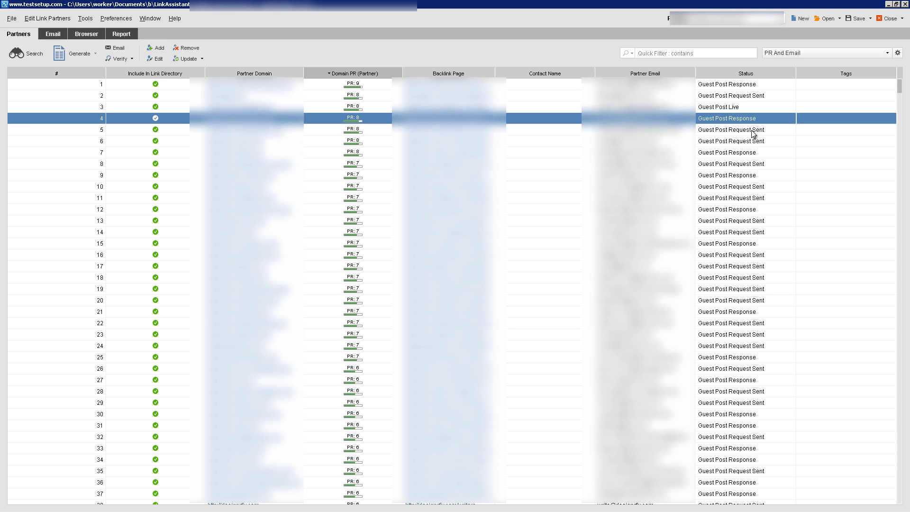
left_click(716, 108)
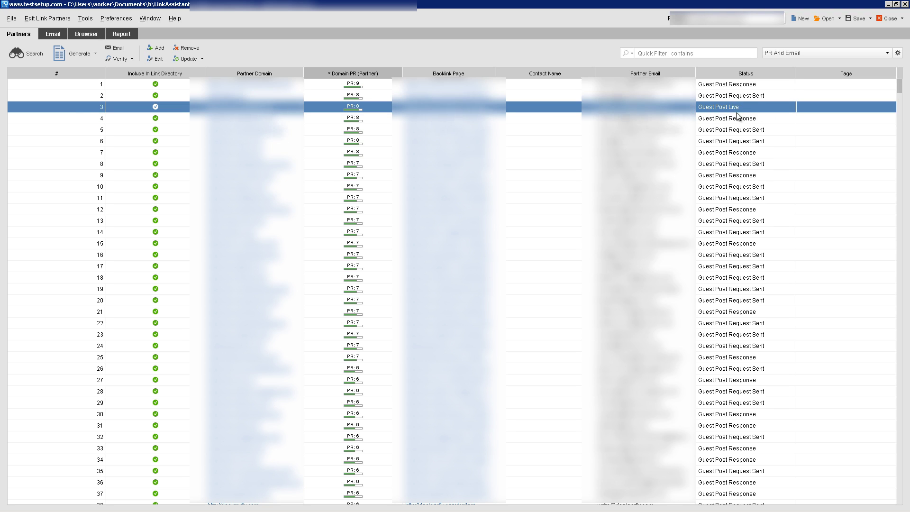
scroll(724, 153, "down", 1)
scroll(723, 153, "up", 1)
scroll(724, 211, "down", 4)
scroll(722, 299, "down", 6)
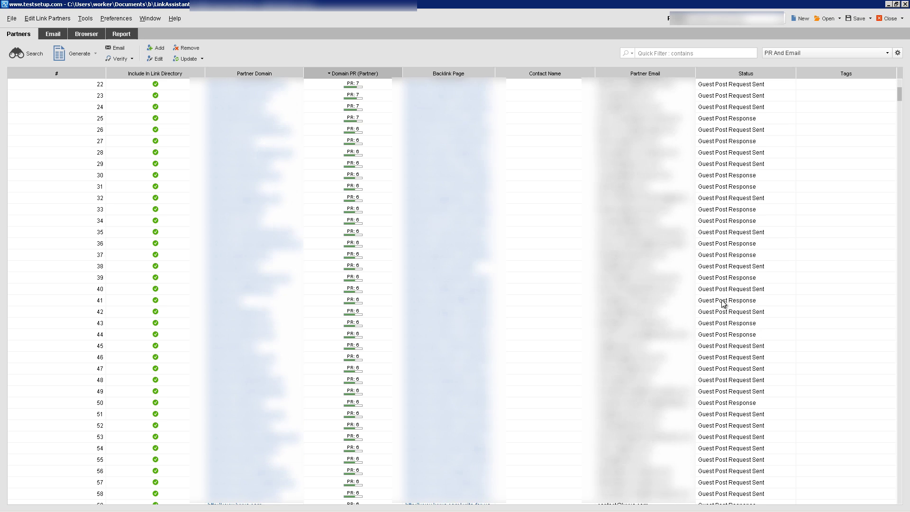
left_click(50, 35)
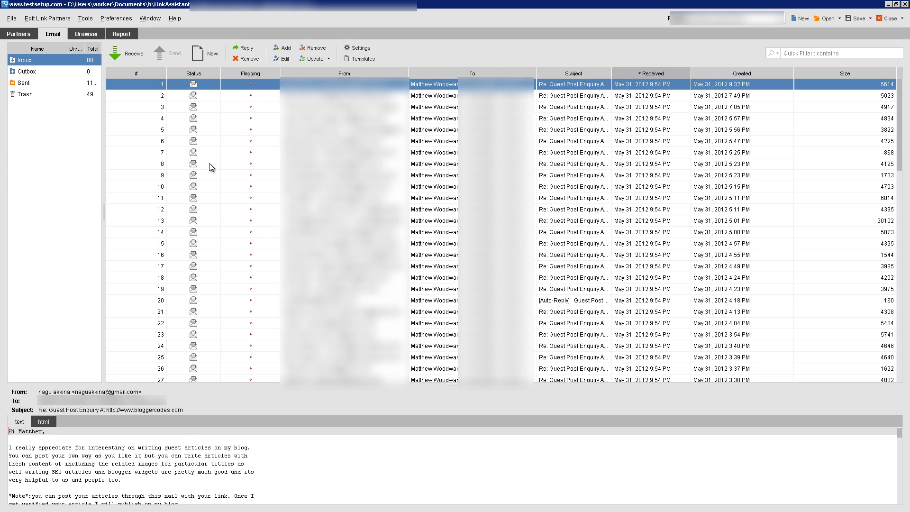
Read guest-post replies two to five, flag the fourth, and return to the partner list
left_click(203, 94)
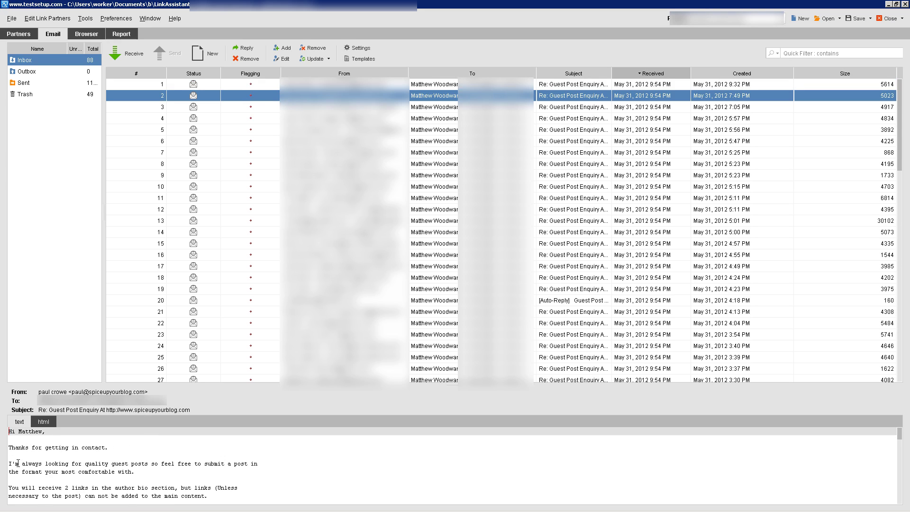
left_click(205, 107)
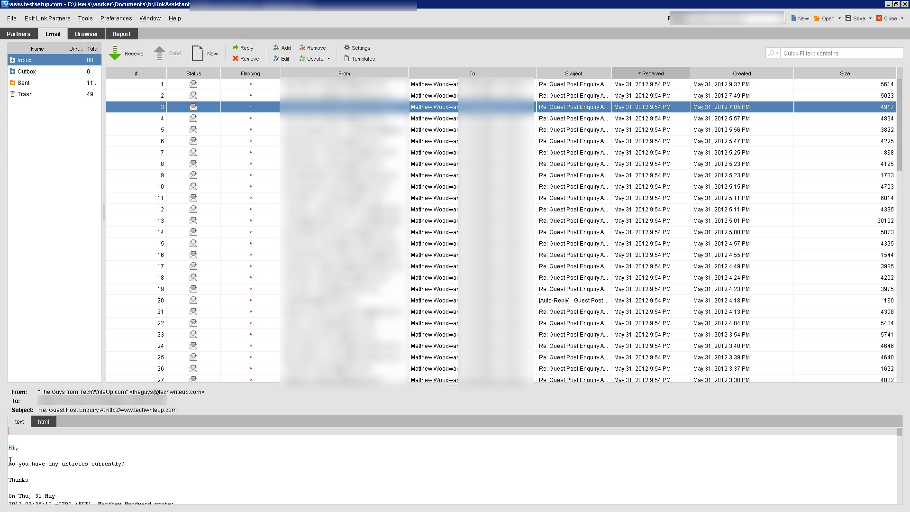
left_click(240, 119)
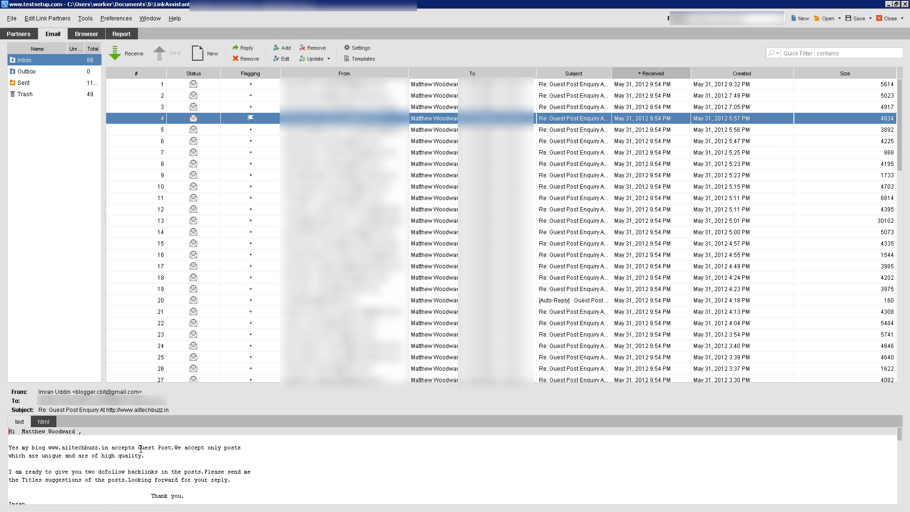
left_click(172, 128)
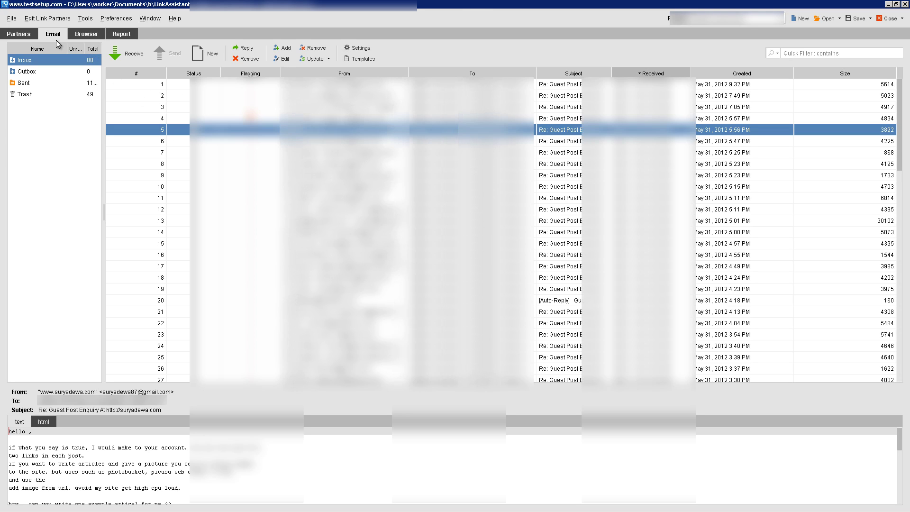
left_click(22, 34)
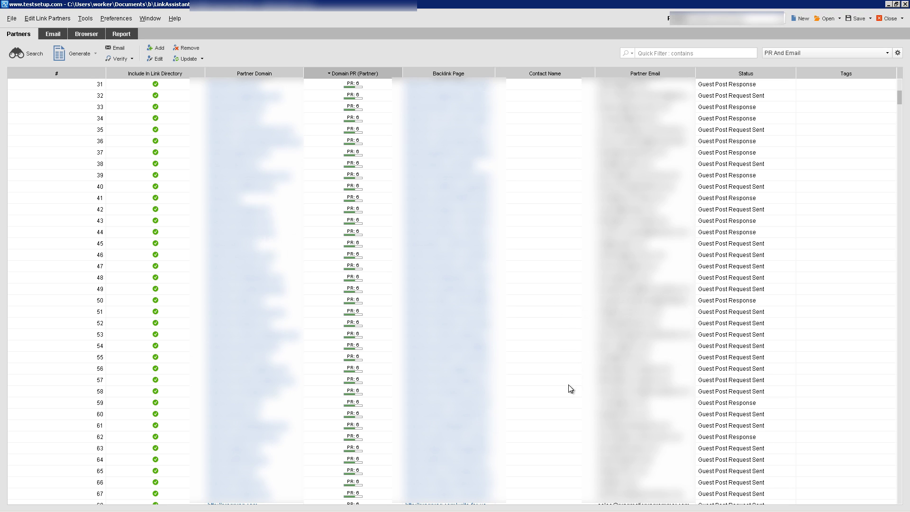
scroll(770, 420, "up", 2)
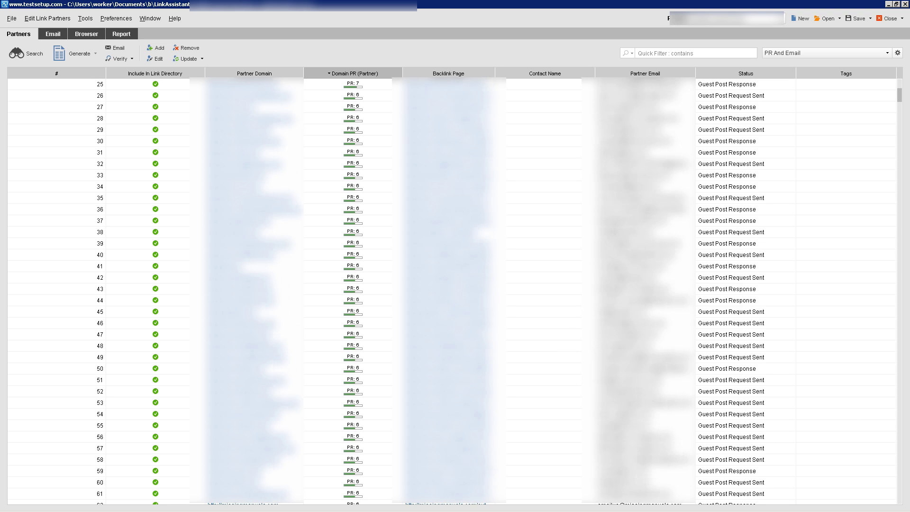
left_click(13, 19)
left_click(38, 25)
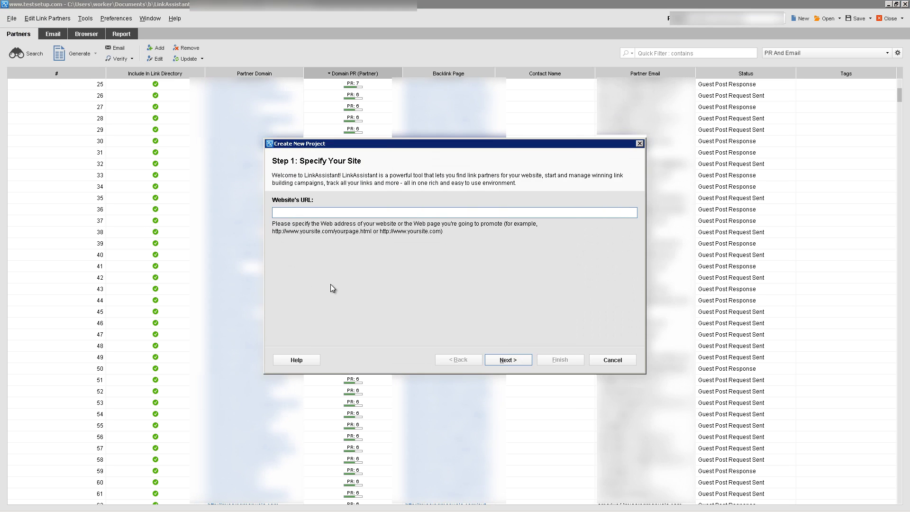
type("www.domain.com")
key("Return")
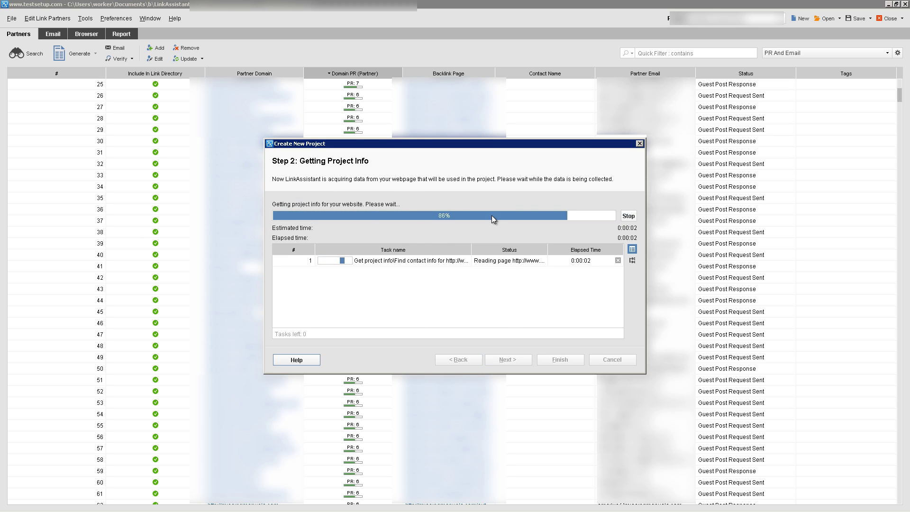
left_click(502, 359)
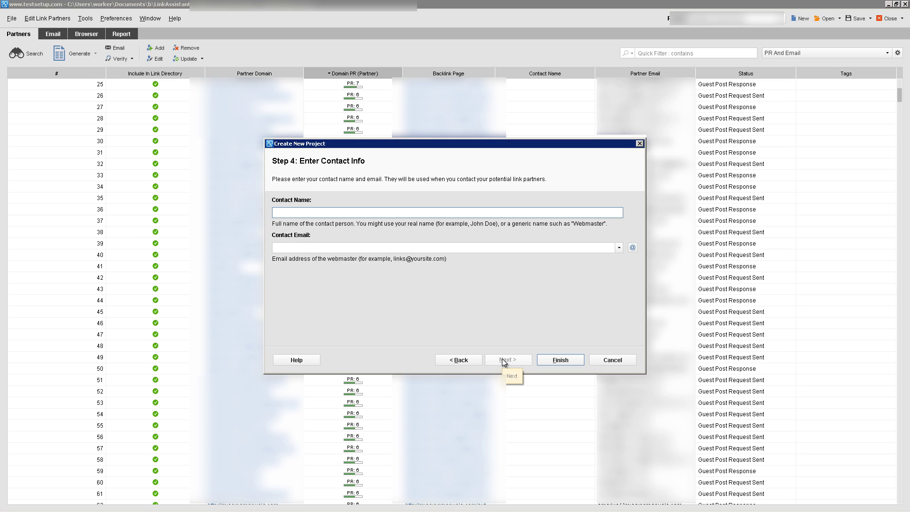
key("Tab")
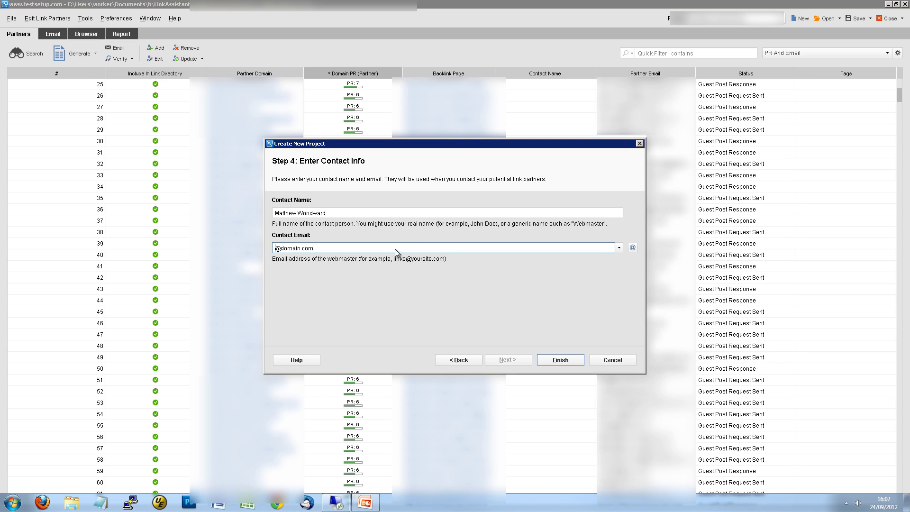
double_click(308, 248)
key("ctrl+v")
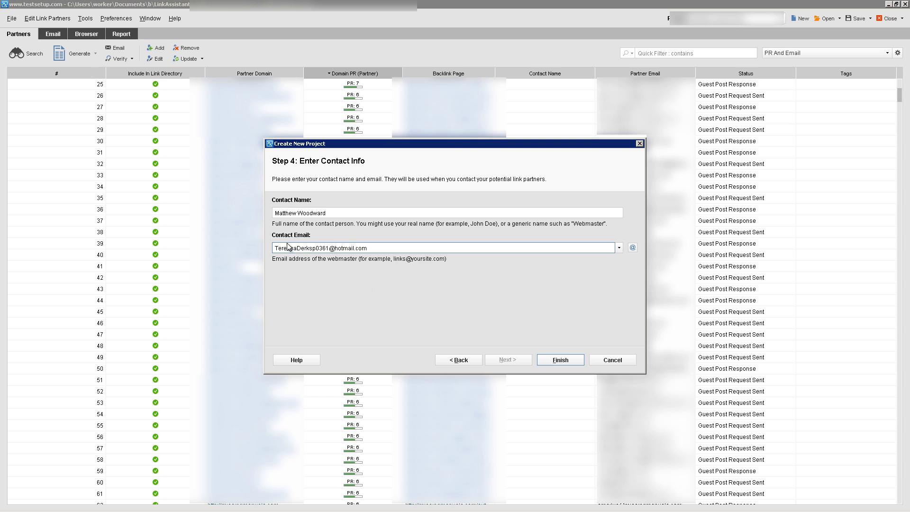
left_click(552, 361)
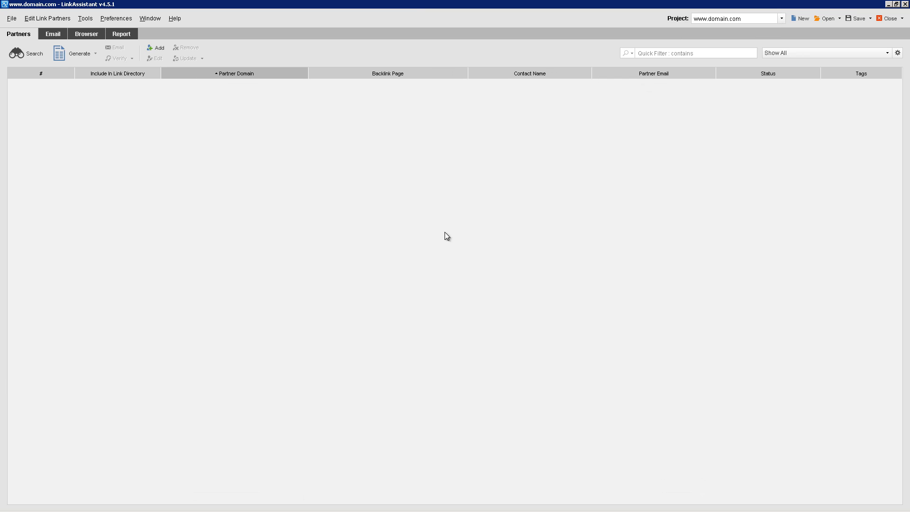
Open Preferences at Proxy Settings and Proxy Rotation, then go to the Email Client settings page
left_click(122, 19)
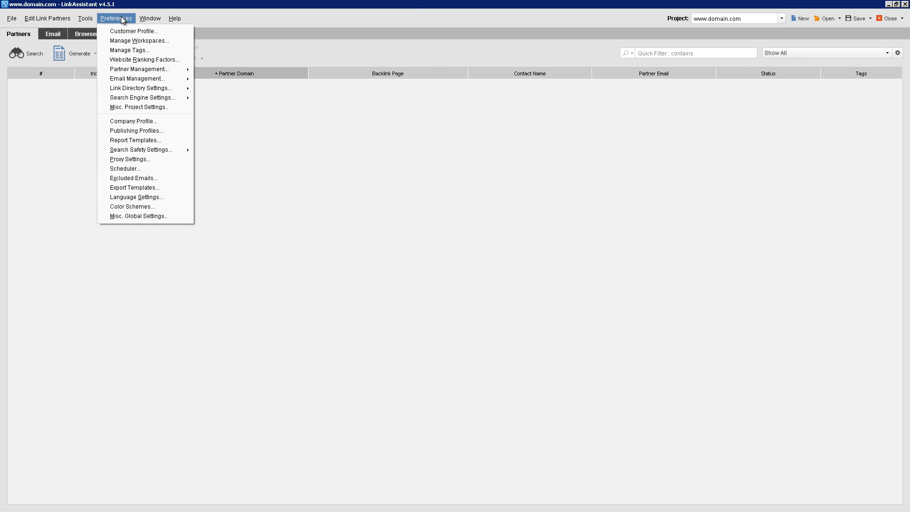
left_click(138, 167)
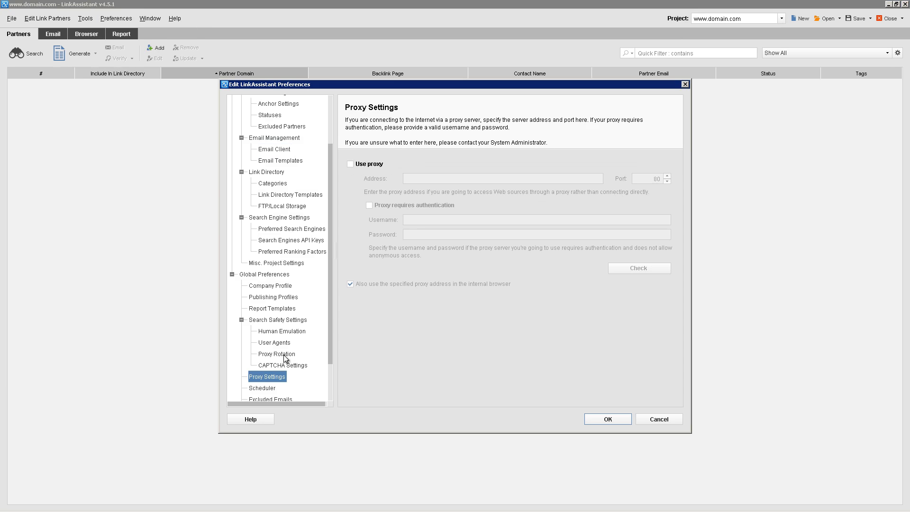
left_click(276, 354)
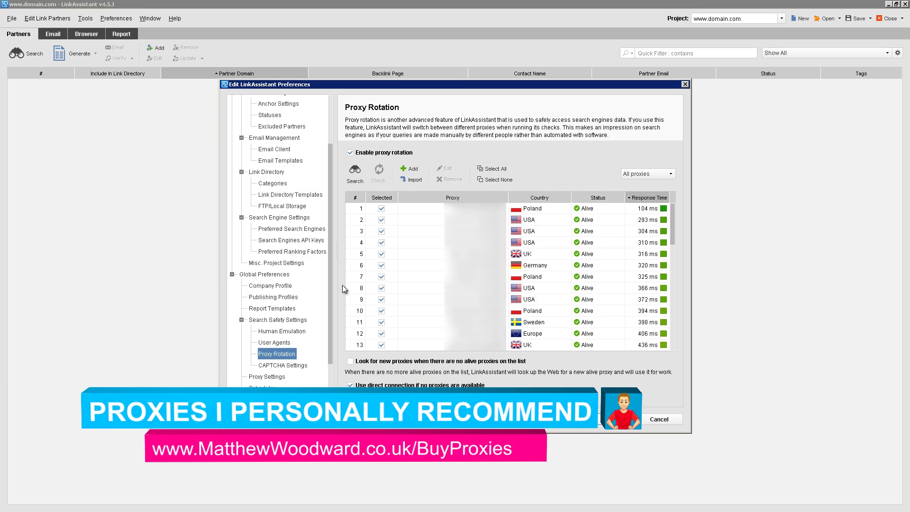
left_click(274, 149)
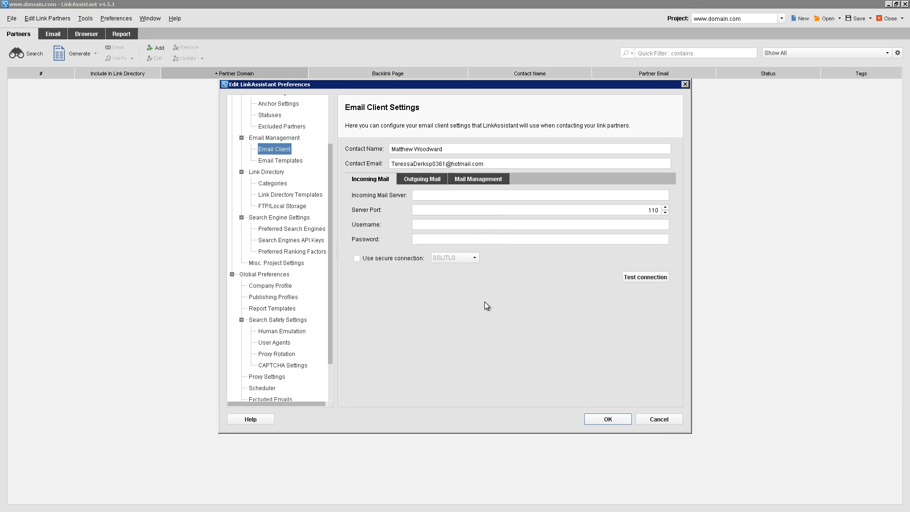
Replace the contact email with a new address, review the incoming mail fields, then view Outgoing Mail
triple_click(493, 164)
key("ctrl+c")
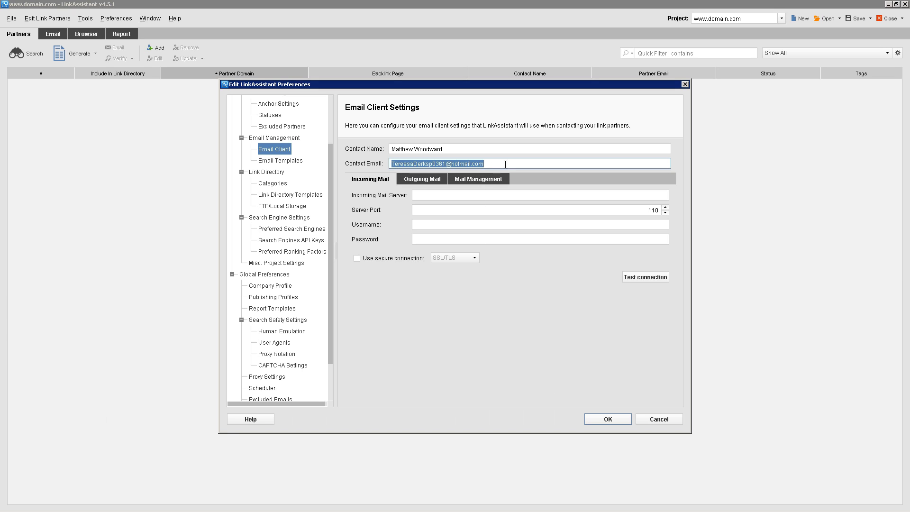
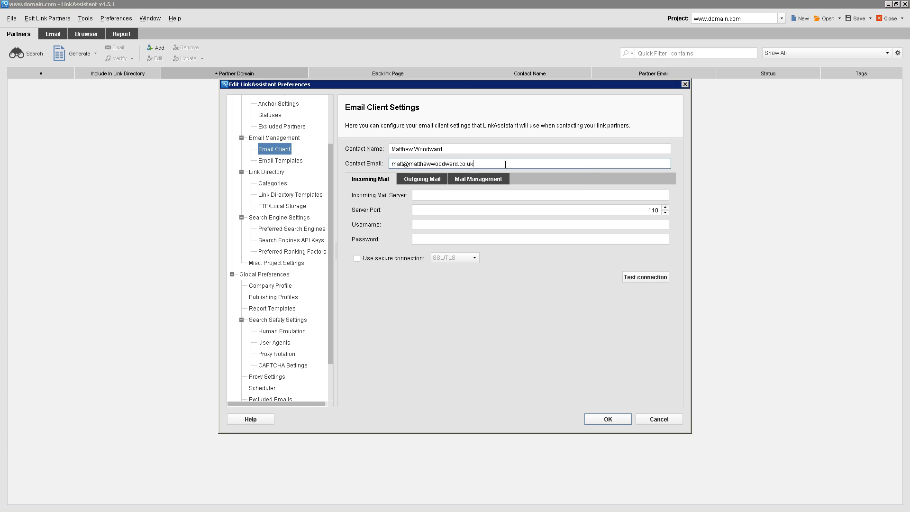
key("ctrl+a")
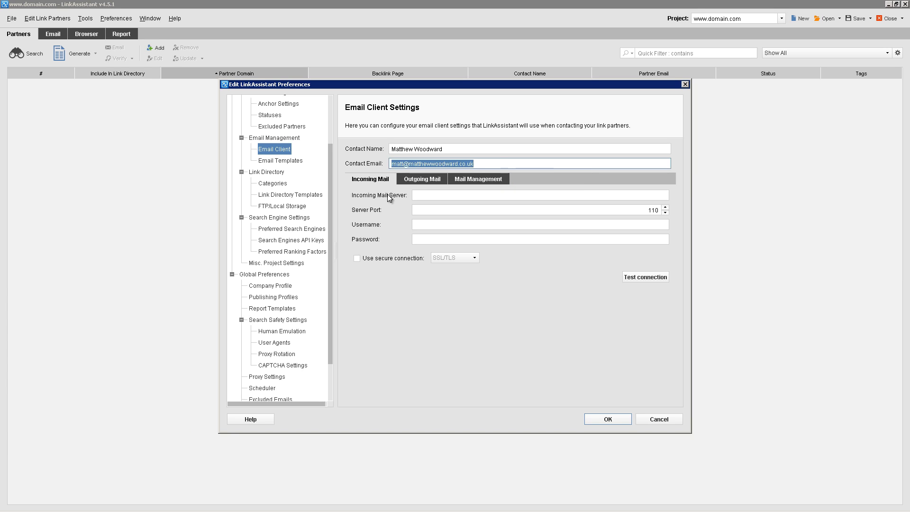
left_click(420, 196)
left_click(422, 209)
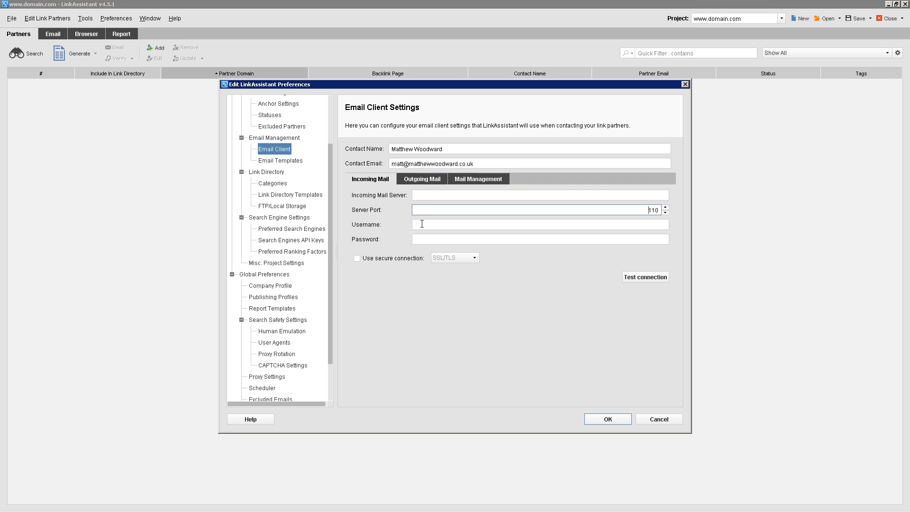
left_click(421, 224)
left_click(422, 240)
left_click_drag(390, 164, 490, 163)
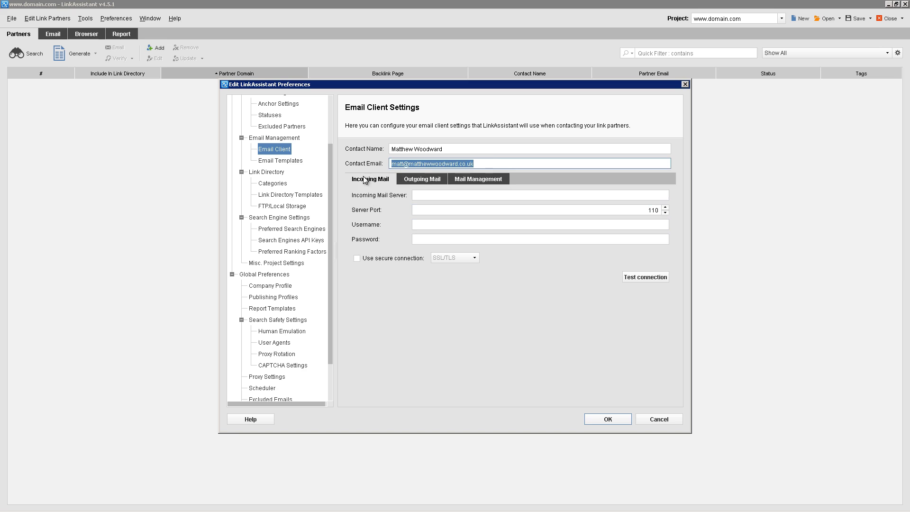
left_click(423, 179)
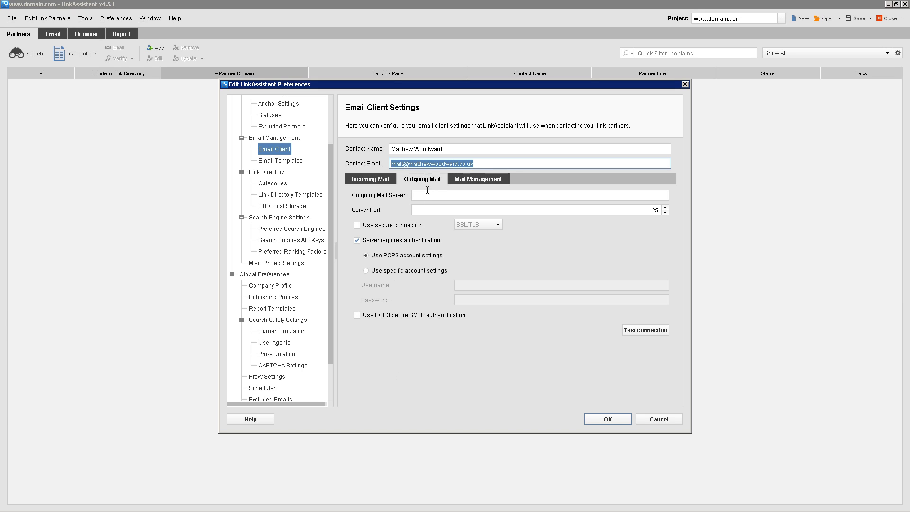
Back on Incoming Mail, paste the earlier address into the contact email field
left_click(377, 180)
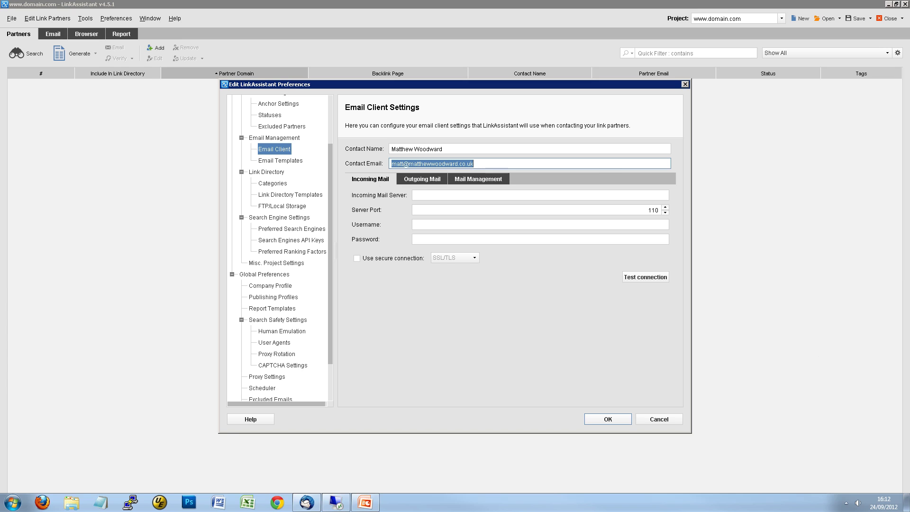
left_click(492, 163)
key("ctrl+a")
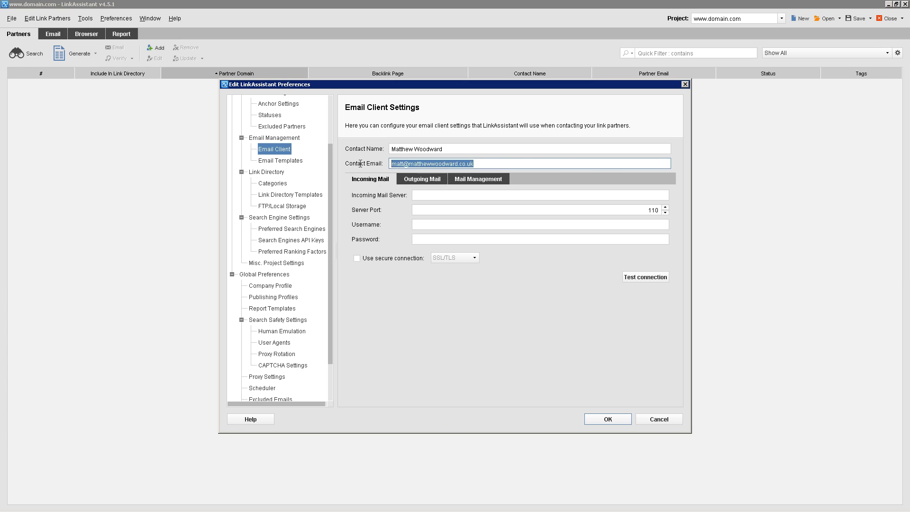
key("ctrl+v")
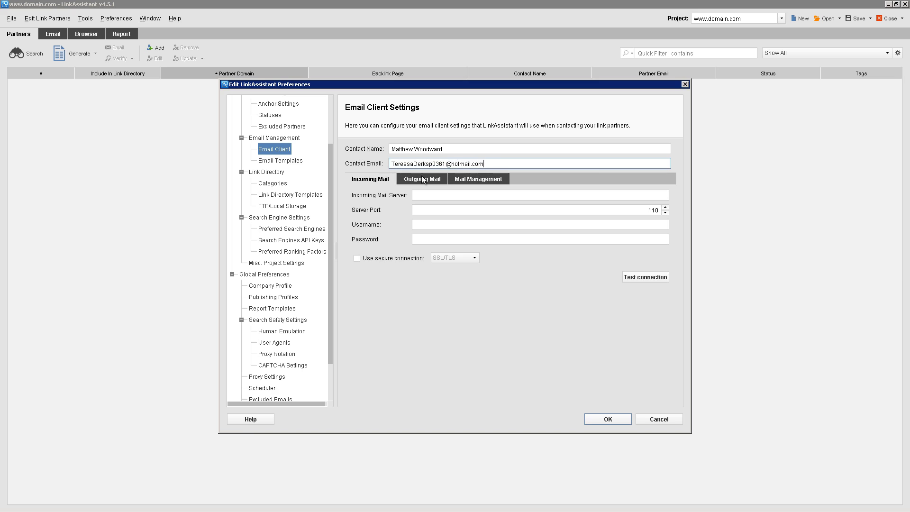
Compare the outgoing SMTP and incoming POP3 settings, then save and close Preferences
left_click(419, 180)
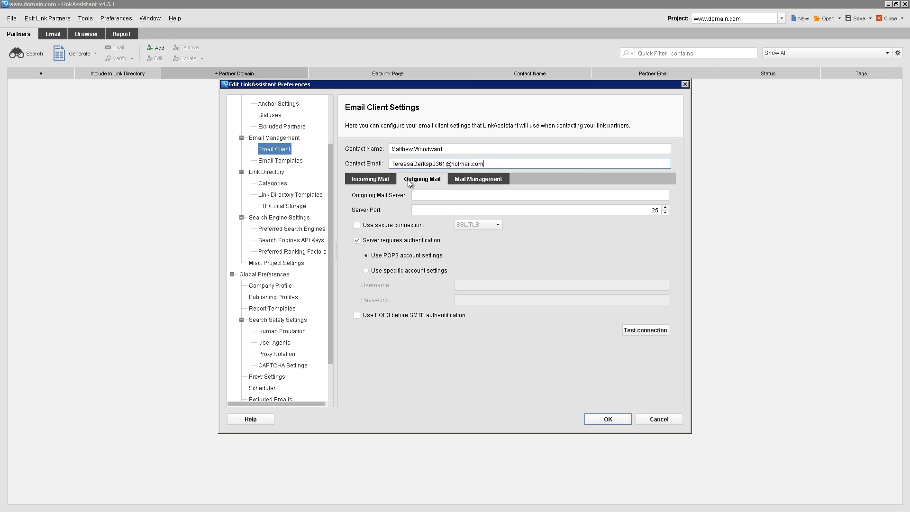
left_click(378, 179)
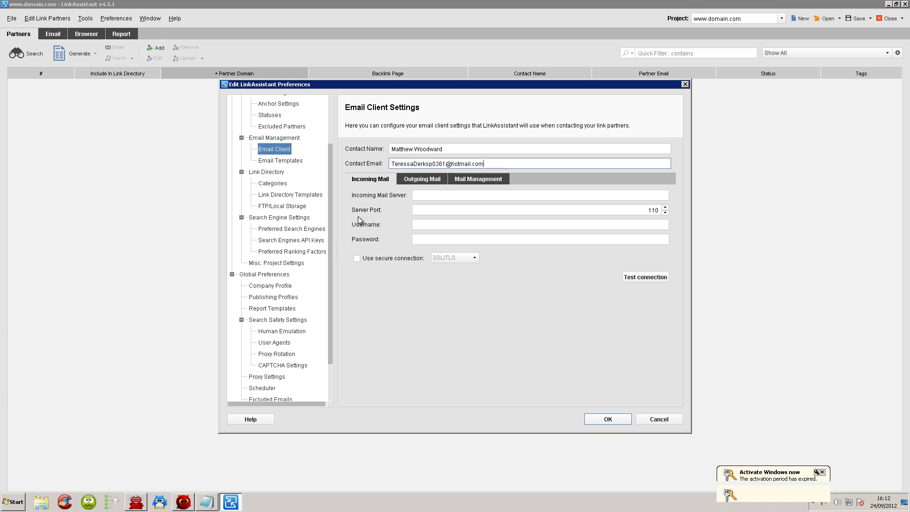
left_click(428, 179)
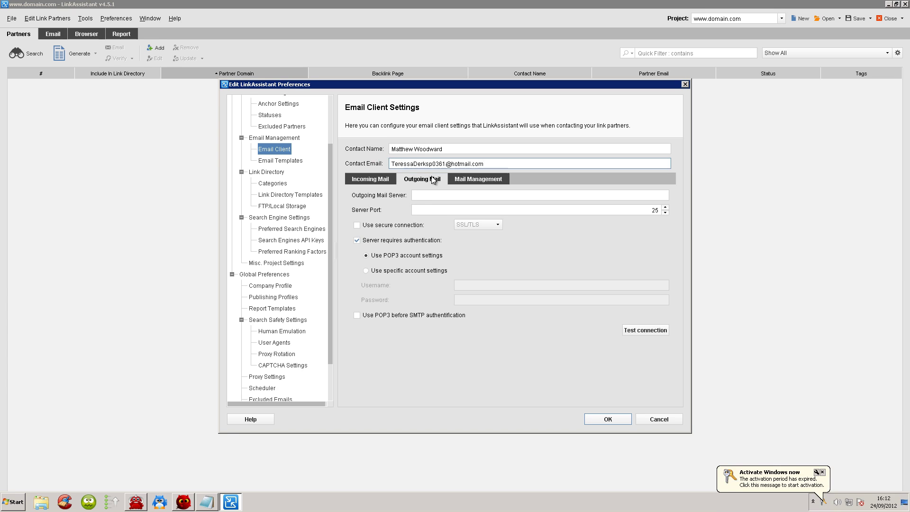
left_click(388, 179)
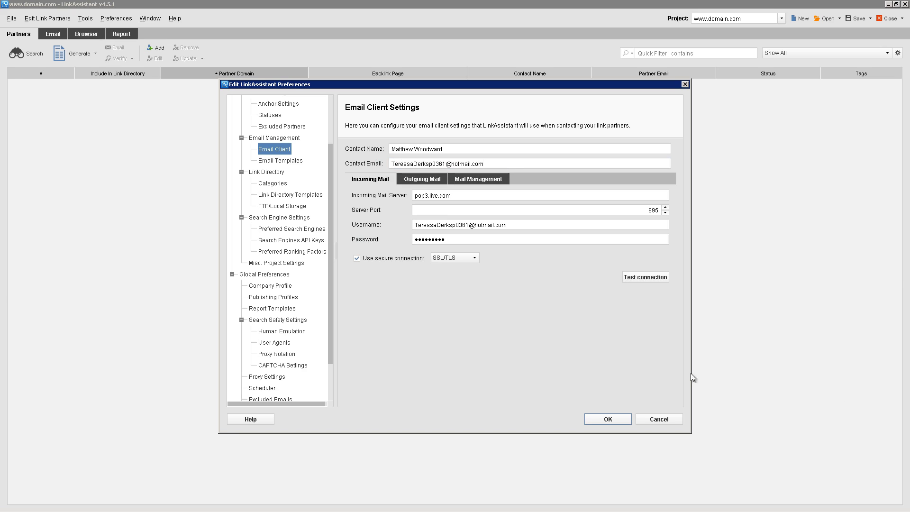
left_click(422, 179)
left_click(377, 178)
left_click(419, 178)
left_click(379, 180)
left_click(602, 419)
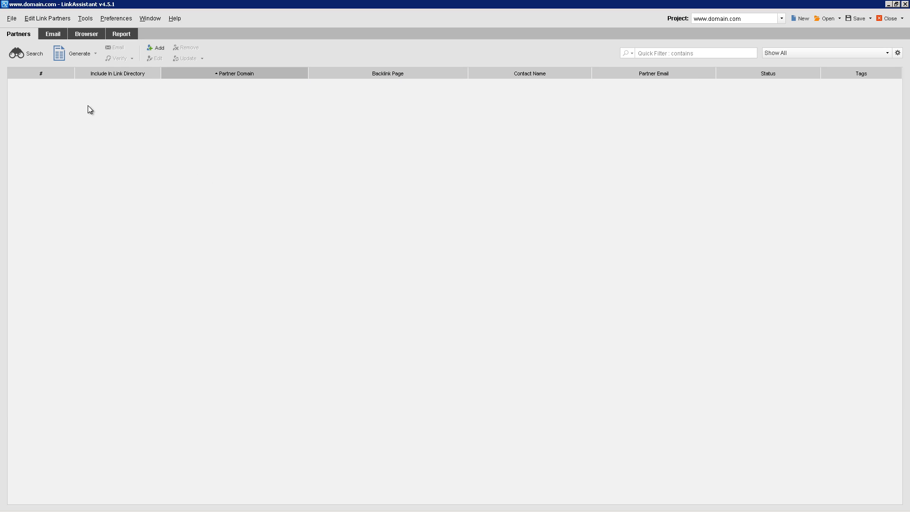
Start a keyword-based partner search for inurl:"write for us"
left_click(34, 56)
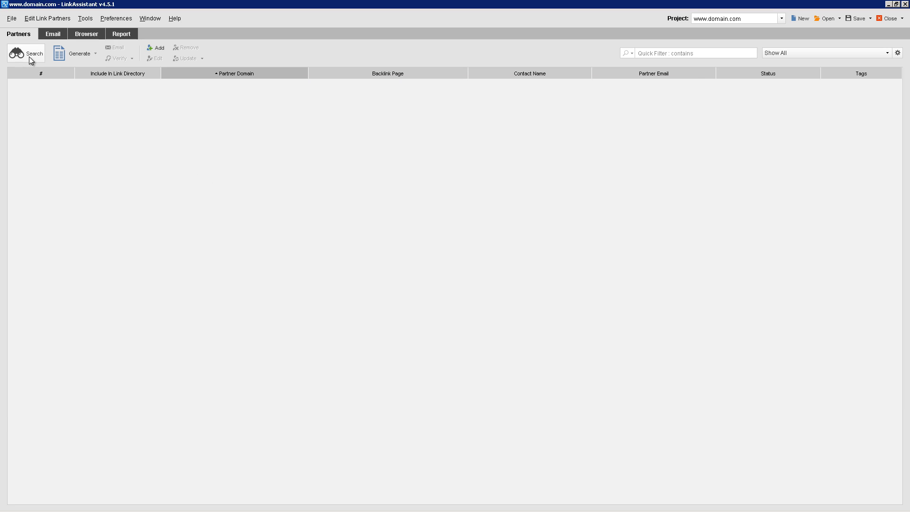
left_click(314, 189)
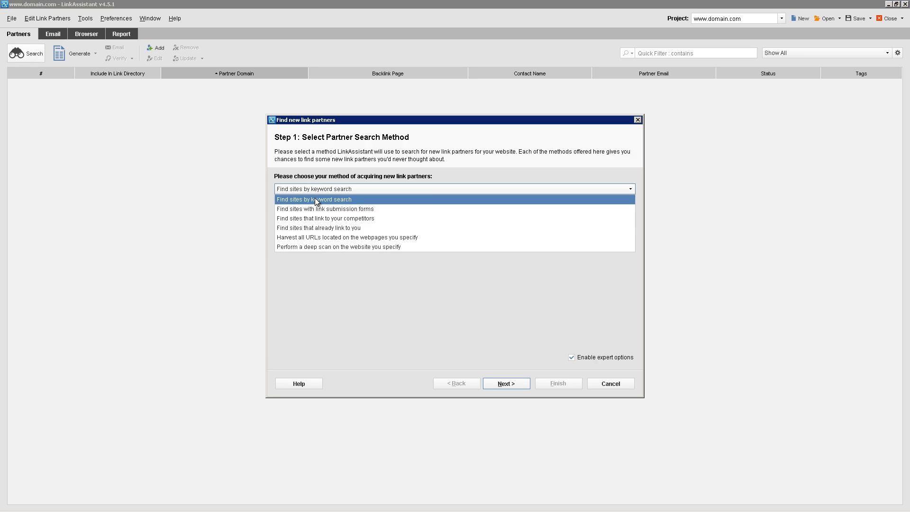
left_click(297, 180)
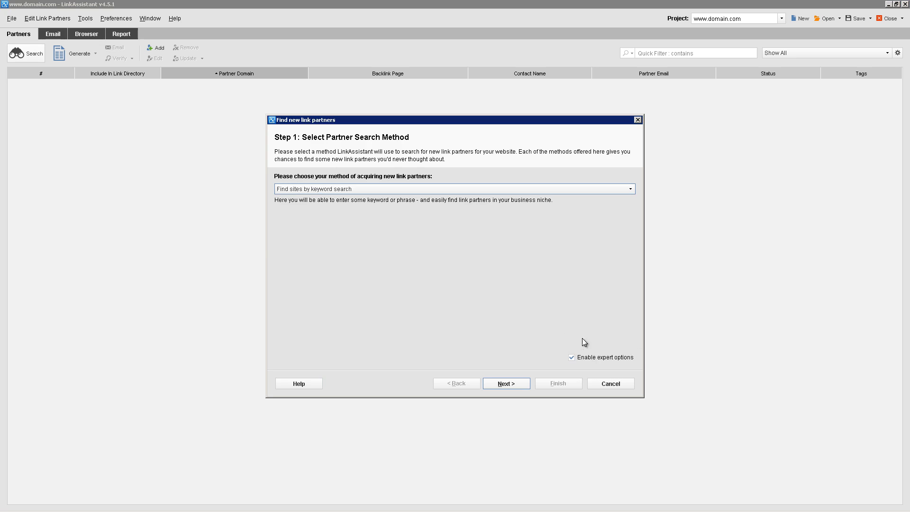
left_click(511, 386)
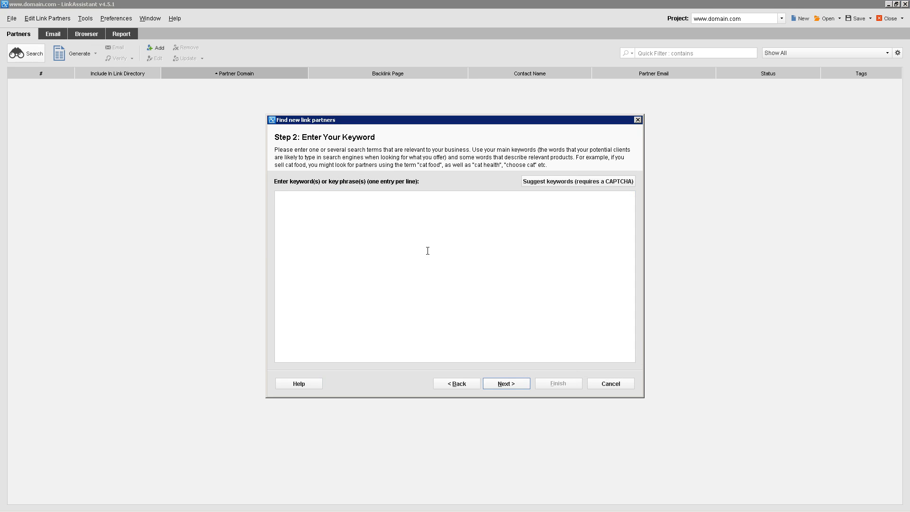
type("inurl:\"write for us\"")
left_click(504, 384)
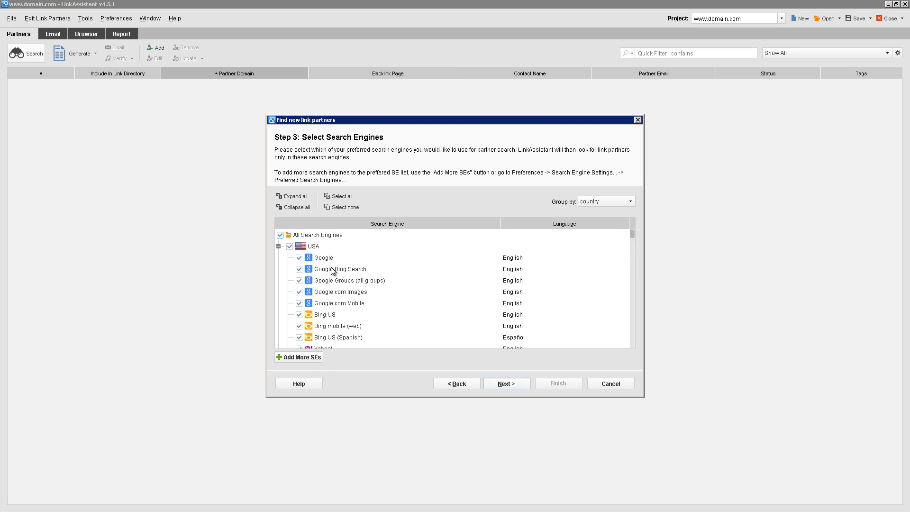
Search Google only, limit results to 10 partners, and collect complete URLs instead of domains
left_click(280, 235)
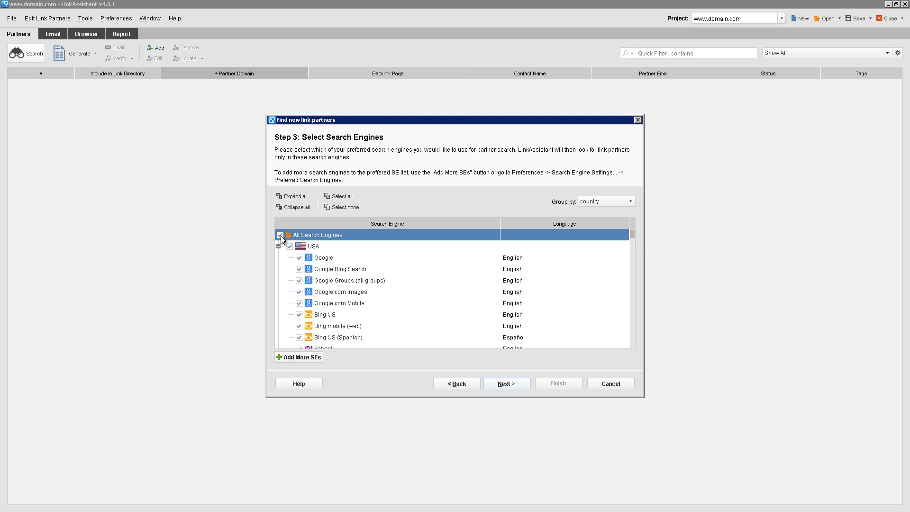
left_click(299, 258)
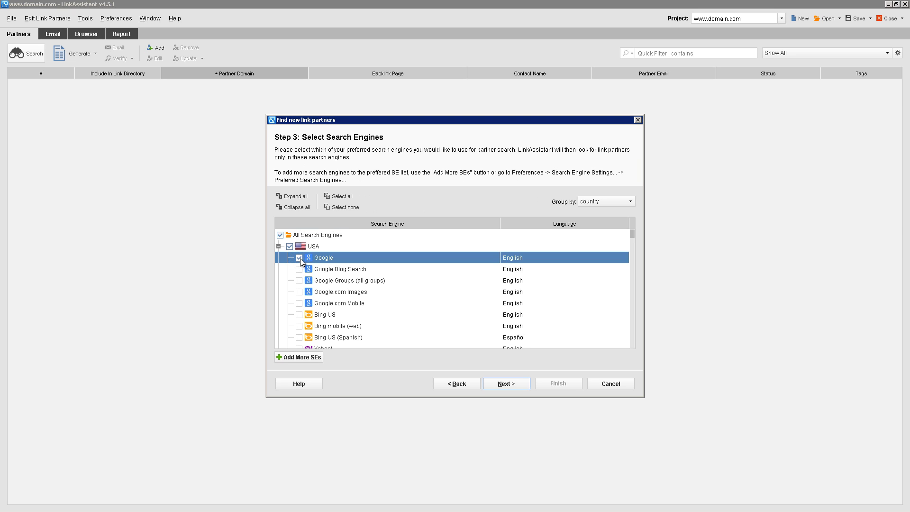
left_click(515, 385)
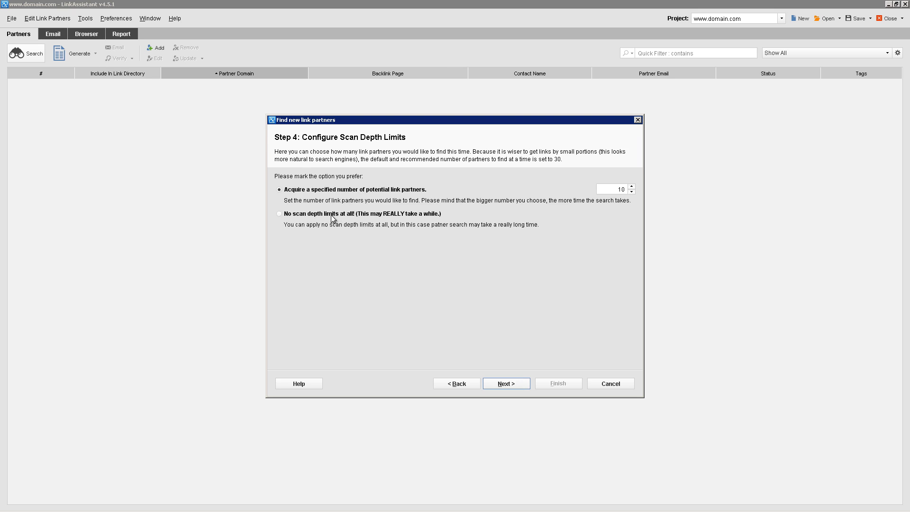
left_click(304, 214)
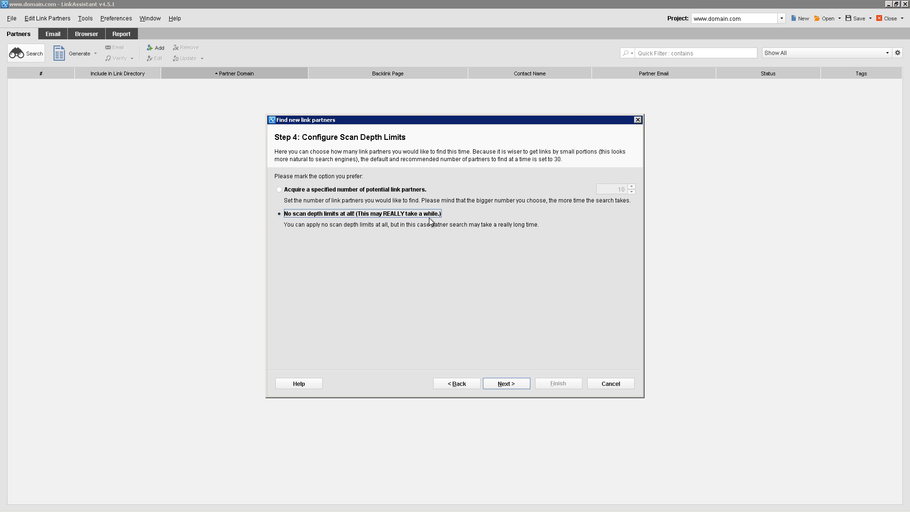
left_click(331, 190)
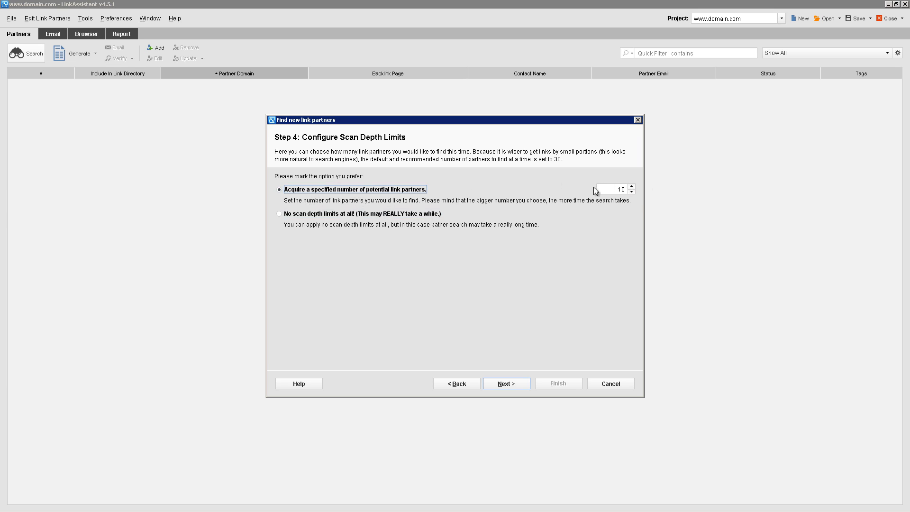
left_click(510, 383)
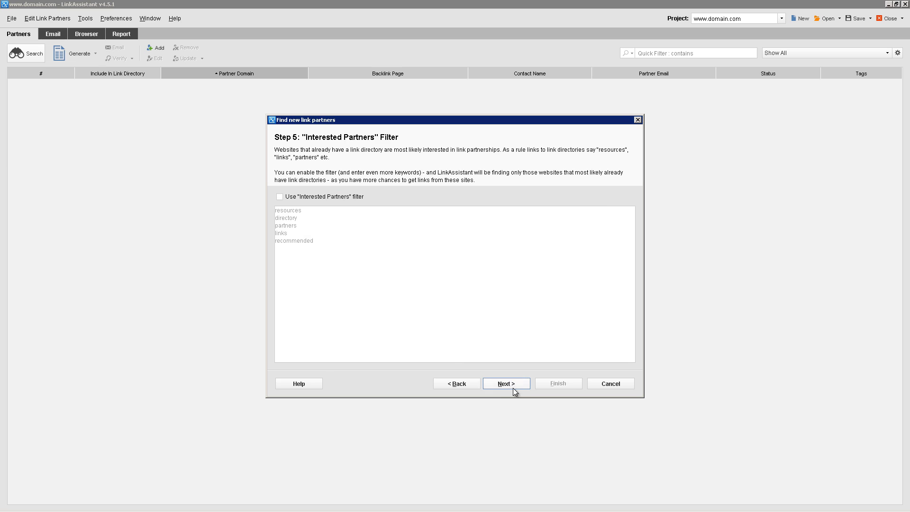
left_click(514, 390)
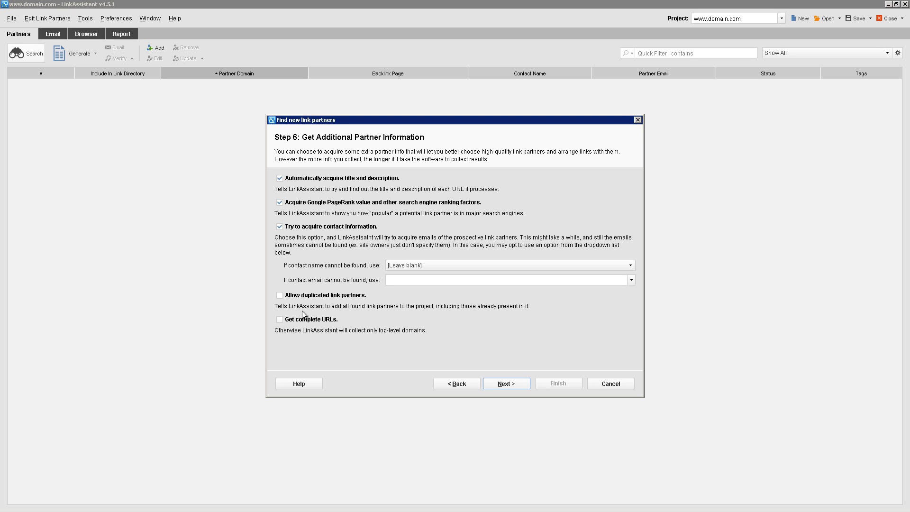
left_click(283, 320)
left_click(499, 385)
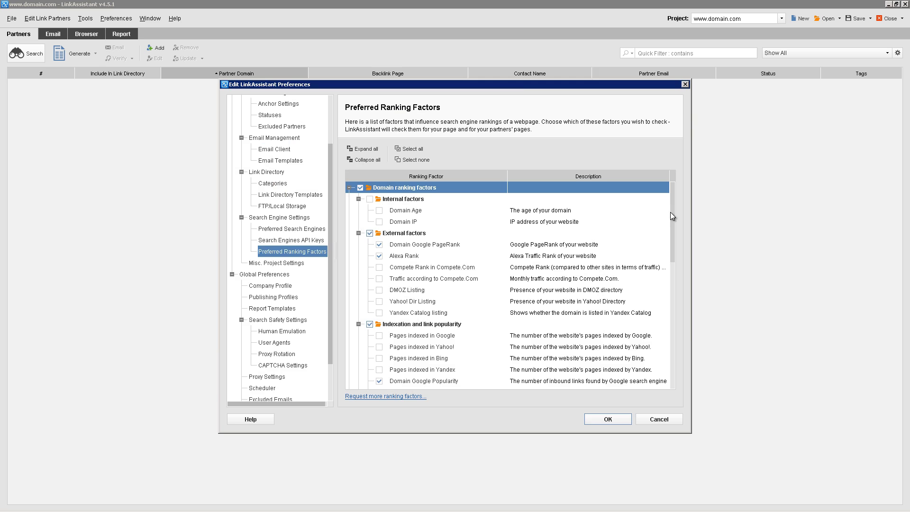
Rearrange the Preferred Ranking Factors dialog, then close it without changes
left_click_drag(670, 212, 630, 356)
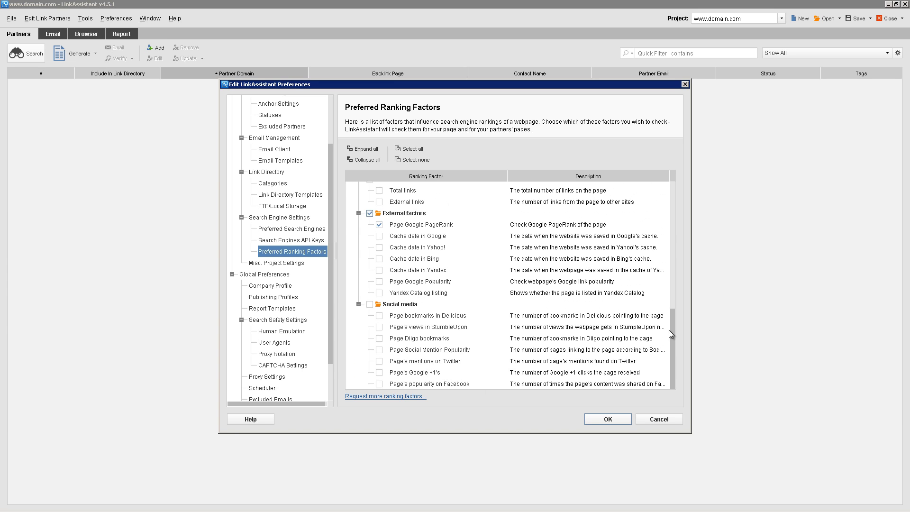
left_click_drag(672, 310, 679, 190)
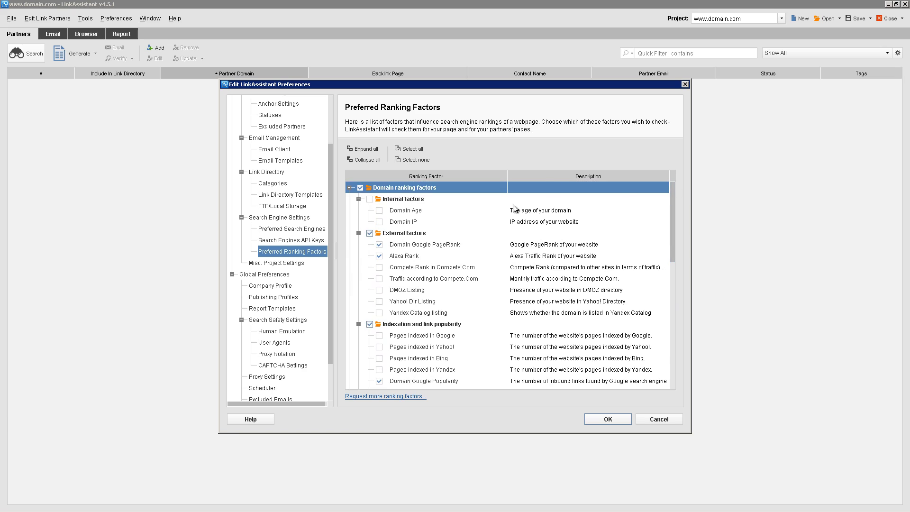
left_click(656, 418)
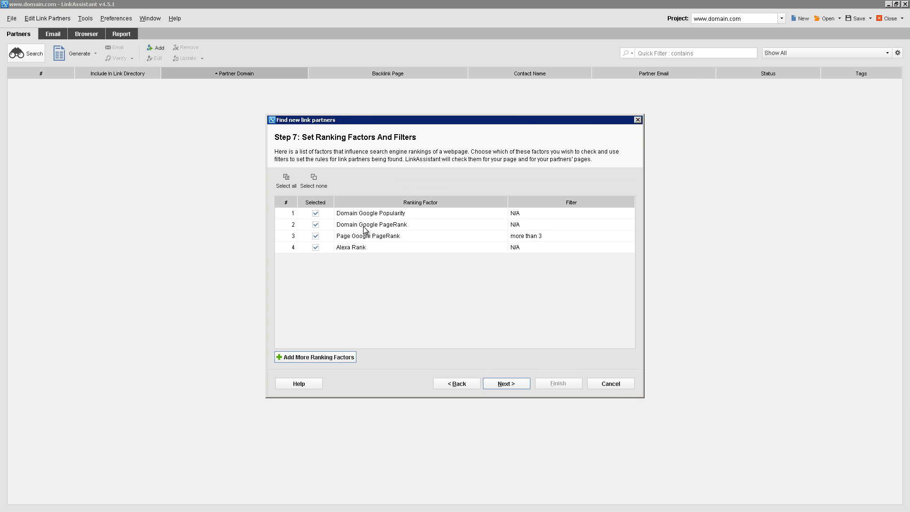
Keep only Domain Google PageRank and Alexa Rank as ranking factors and run the search
left_click(318, 213)
left_click(355, 229)
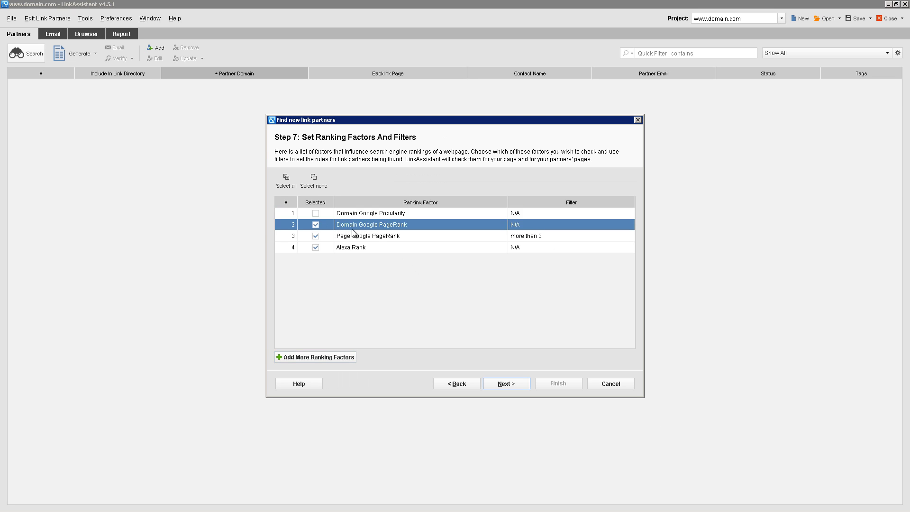
left_click(542, 229)
left_click(315, 236)
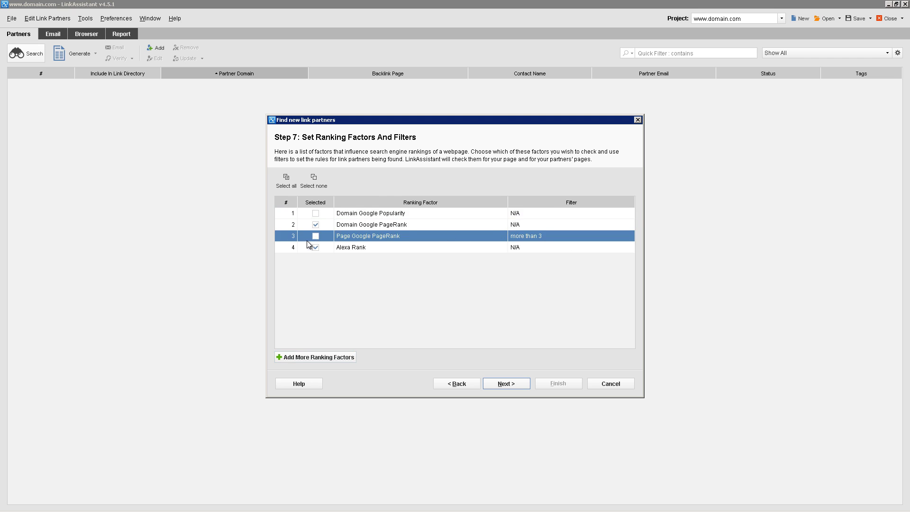
left_click(351, 247)
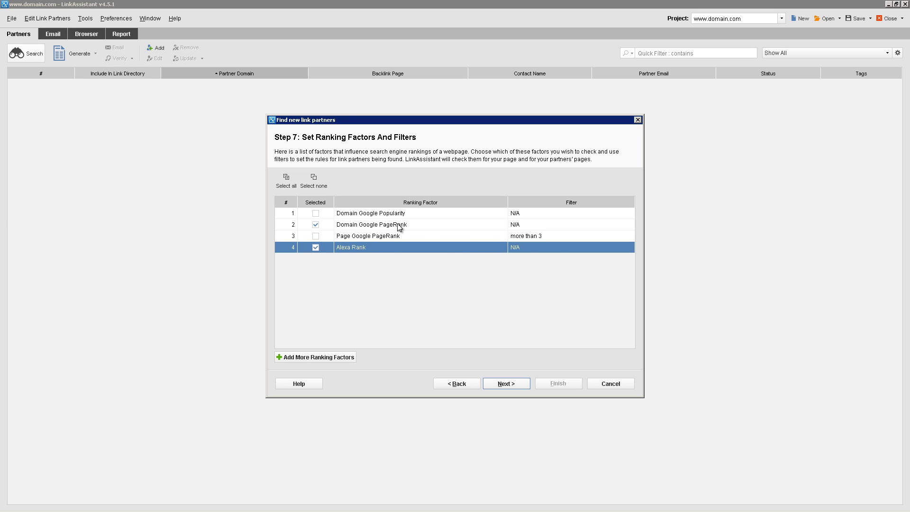
left_click(357, 225)
left_click(355, 249)
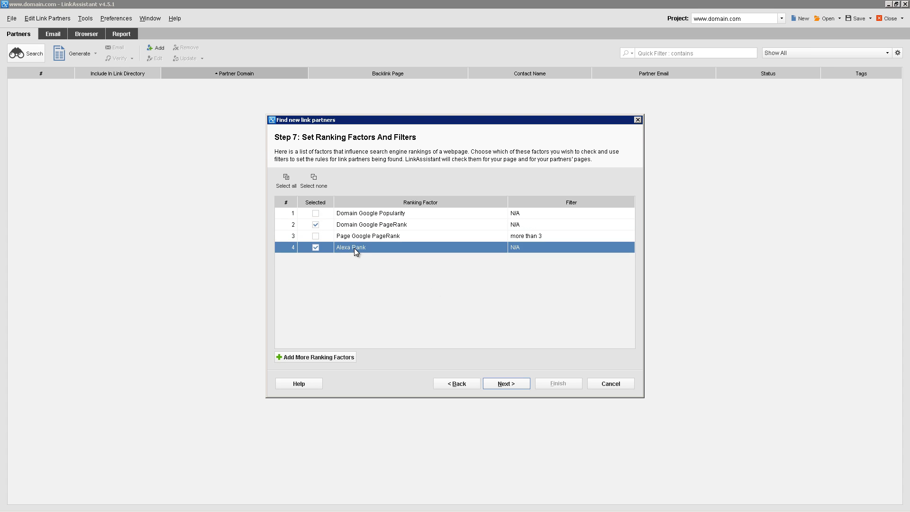
left_click(503, 382)
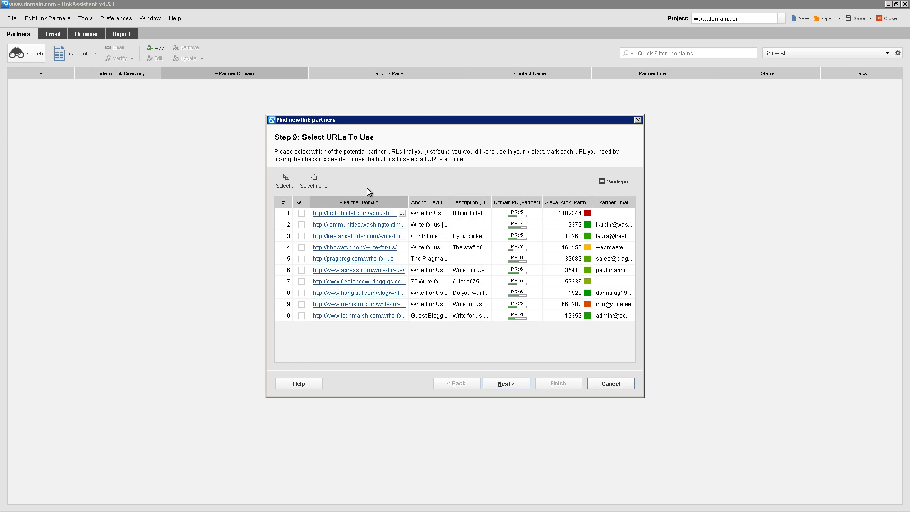
Select all ten found write-for-us URLs and add them to the project as partners
left_click(286, 180)
left_click(514, 385)
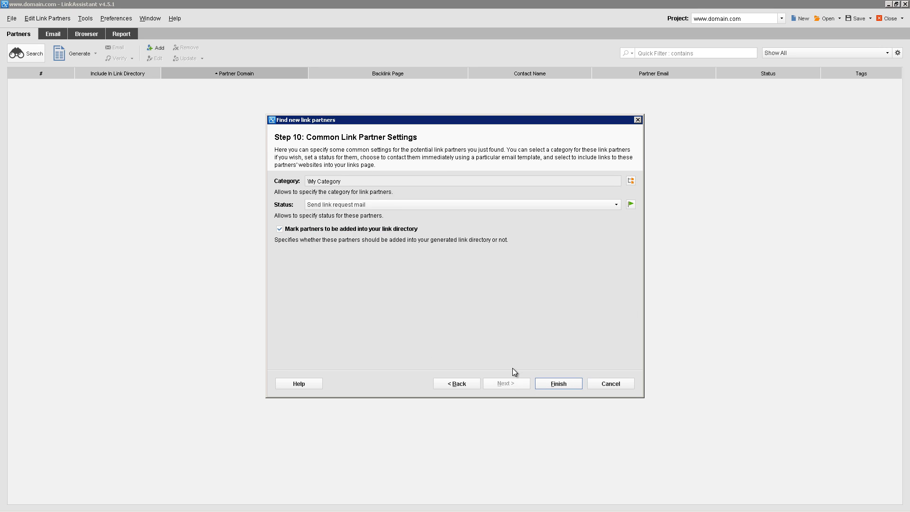
left_click(554, 385)
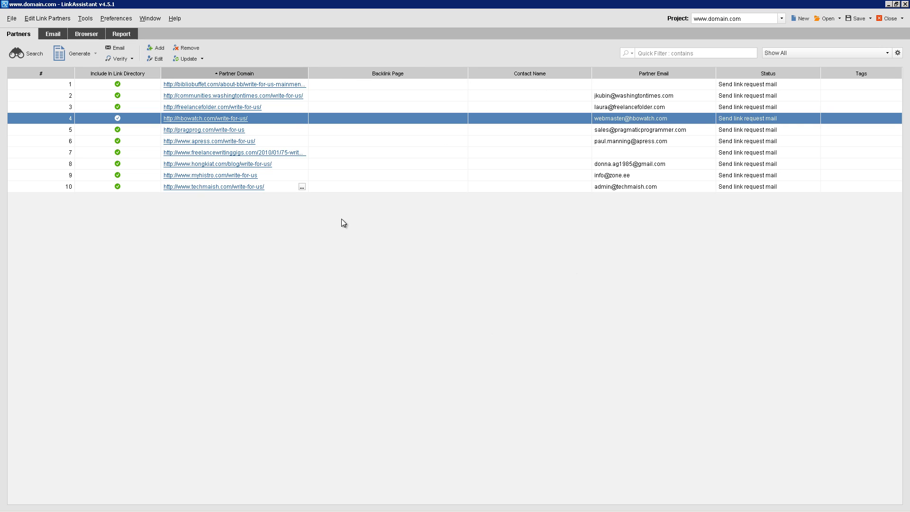
Add Domain PR (Partner) and Alexa Rank (Partner) as visible columns in the Show All workspace
left_click(896, 53)
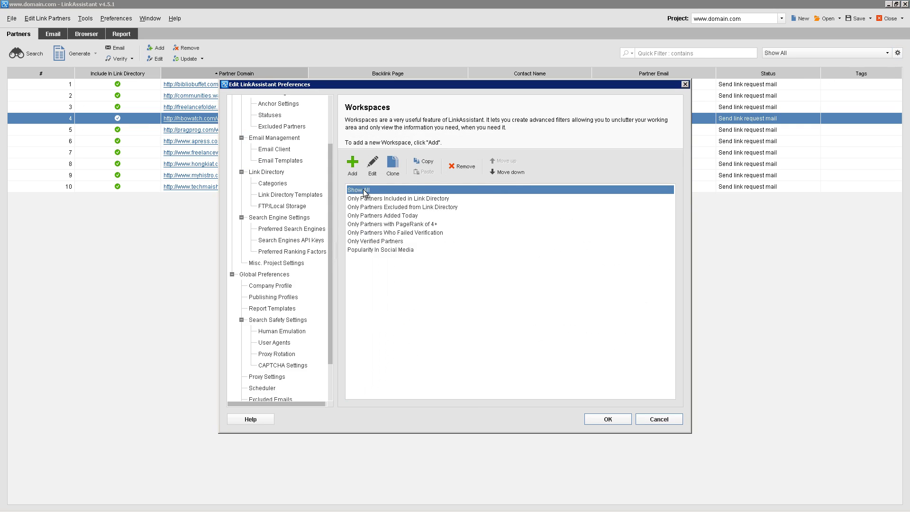
left_click(372, 163)
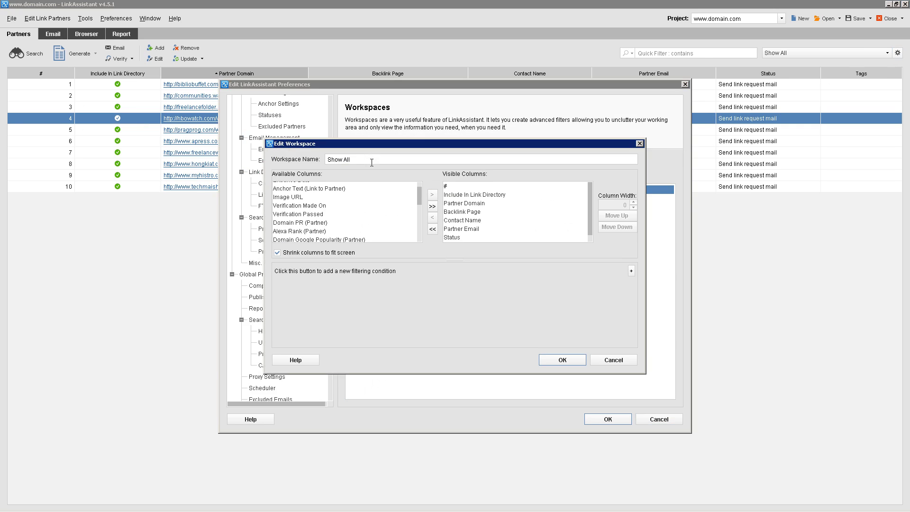
left_click(316, 223)
left_click(432, 194)
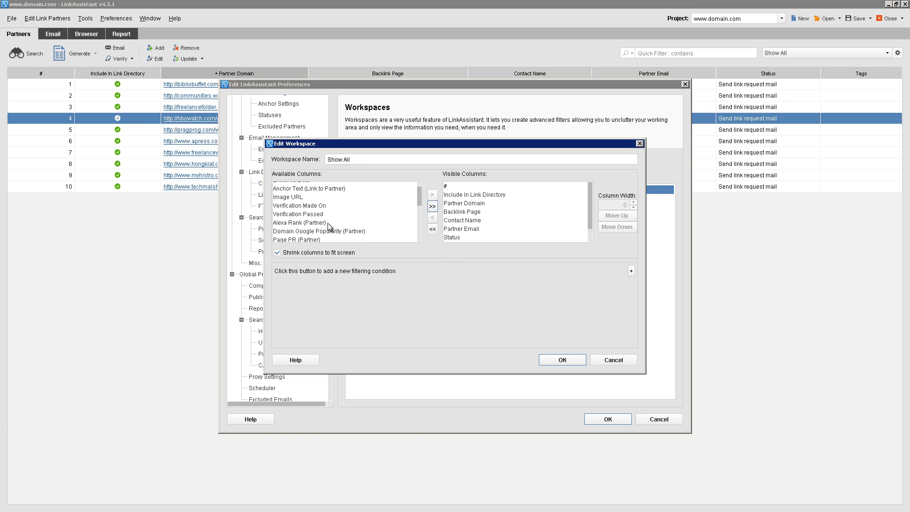
left_click(328, 223)
left_click(432, 194)
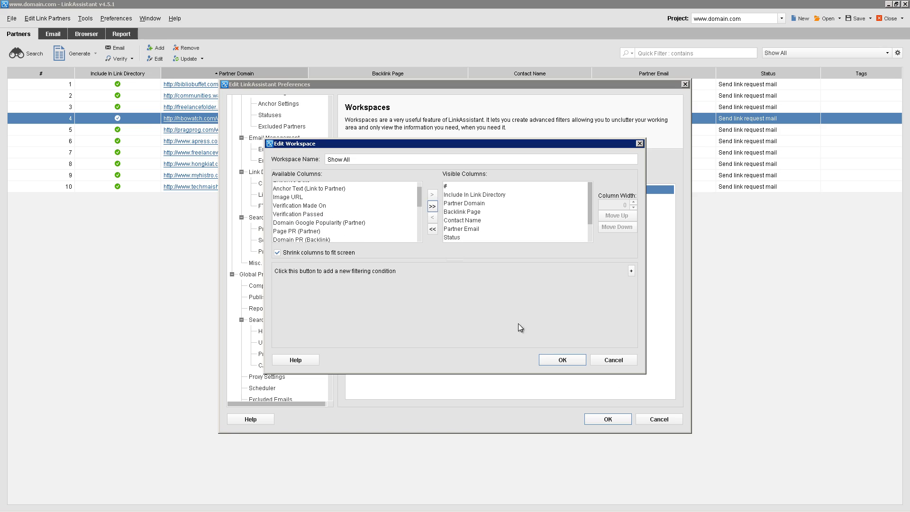
left_click(560, 363)
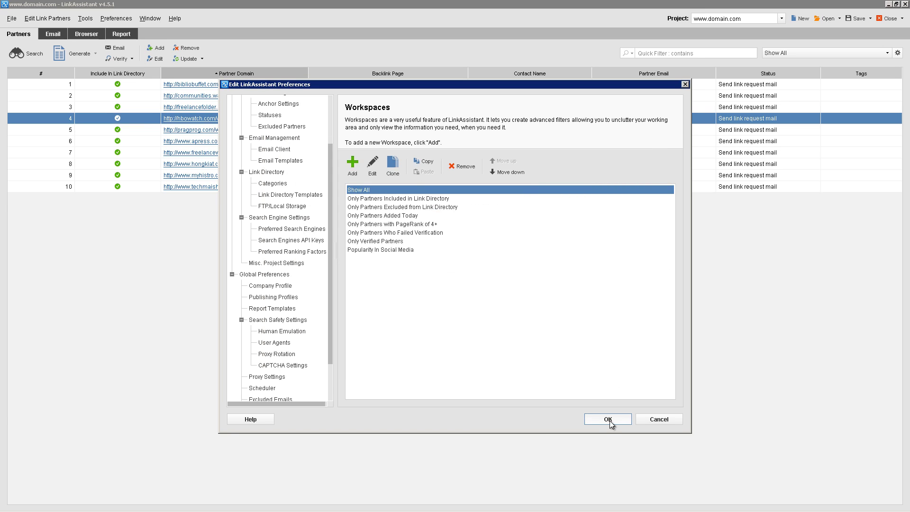
left_click(609, 420)
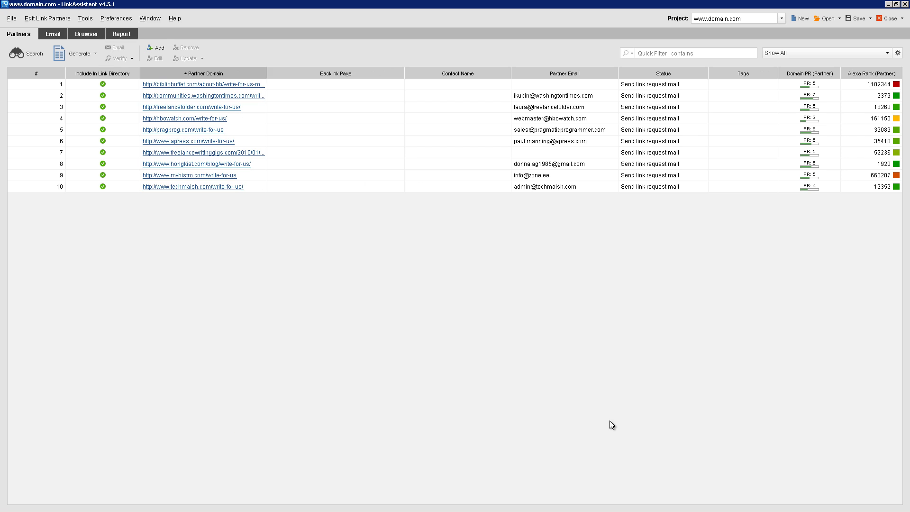
Sort the partner list by Domain PR and Alexa Rank, then finally by Partner Email
left_click(800, 74)
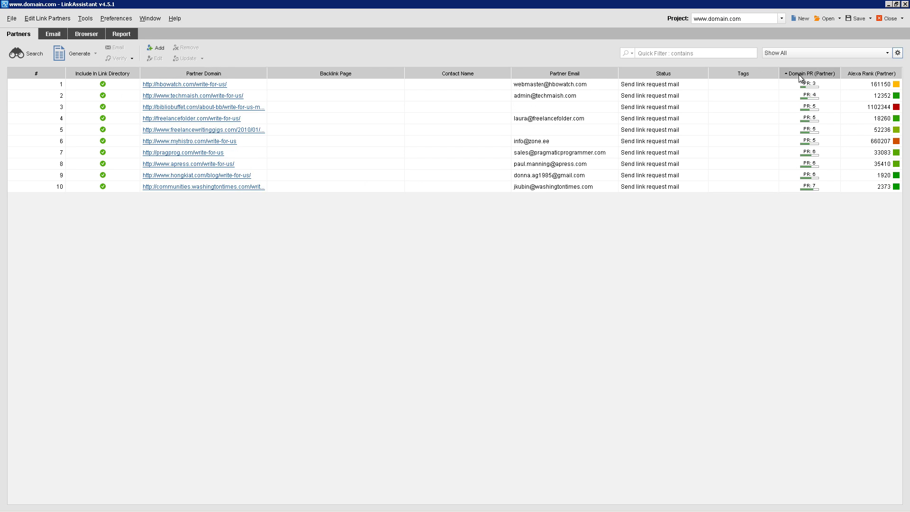
left_click(798, 74)
left_click(860, 74)
left_click(861, 72)
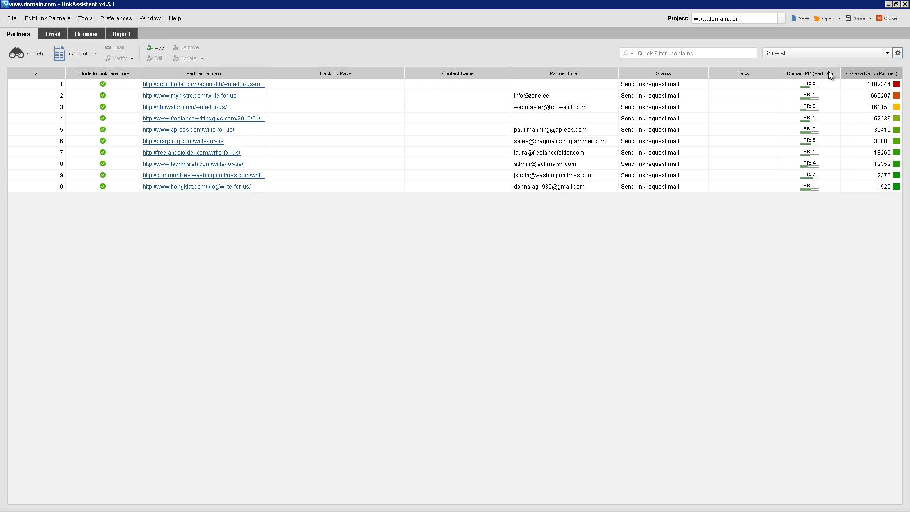
left_click(811, 73)
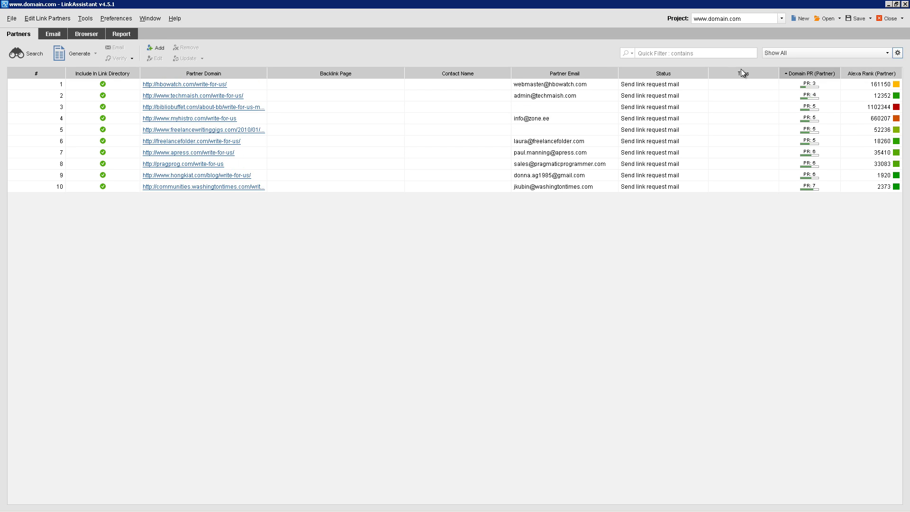
left_click(578, 74)
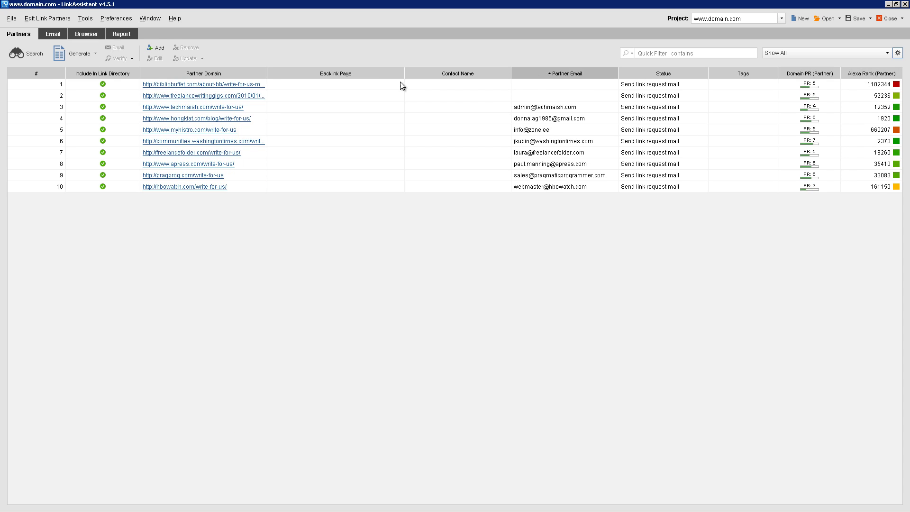
Remove the two partners that have no email address
left_click(530, 85)
left_click(540, 98, "shift")
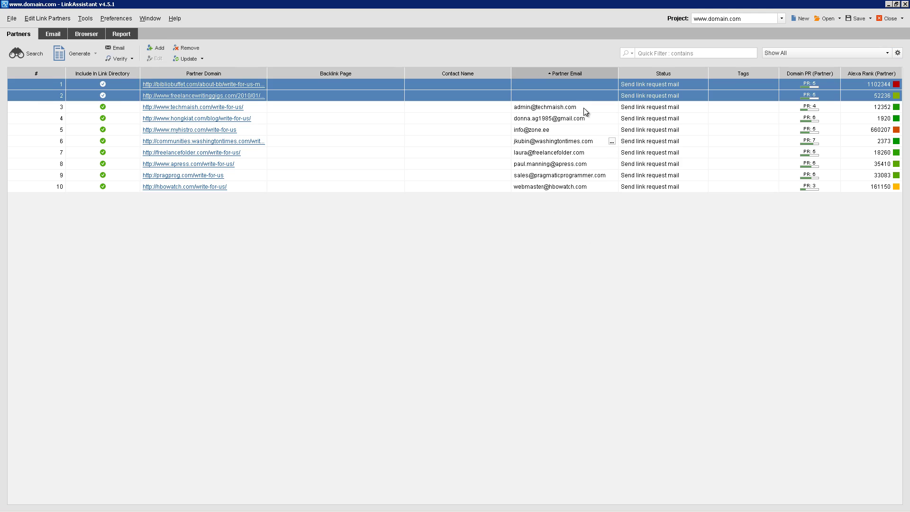
right_click(533, 95)
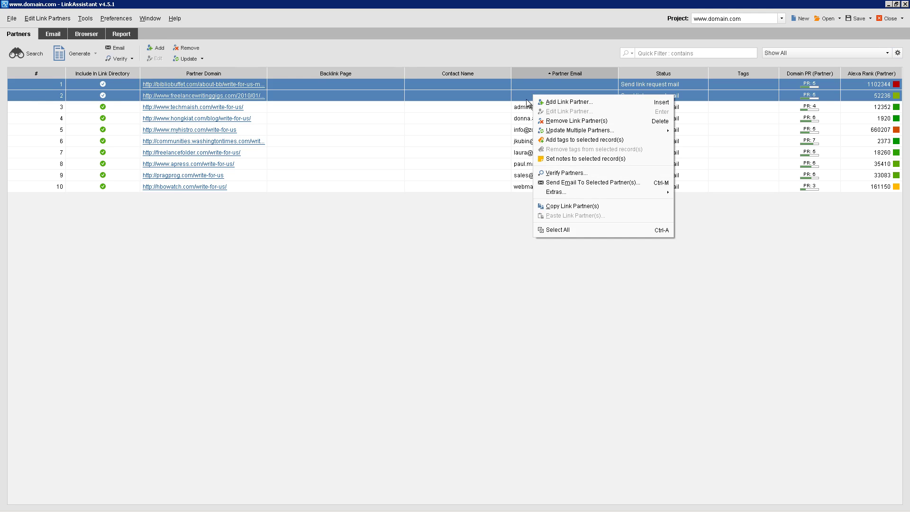
left_click(561, 120)
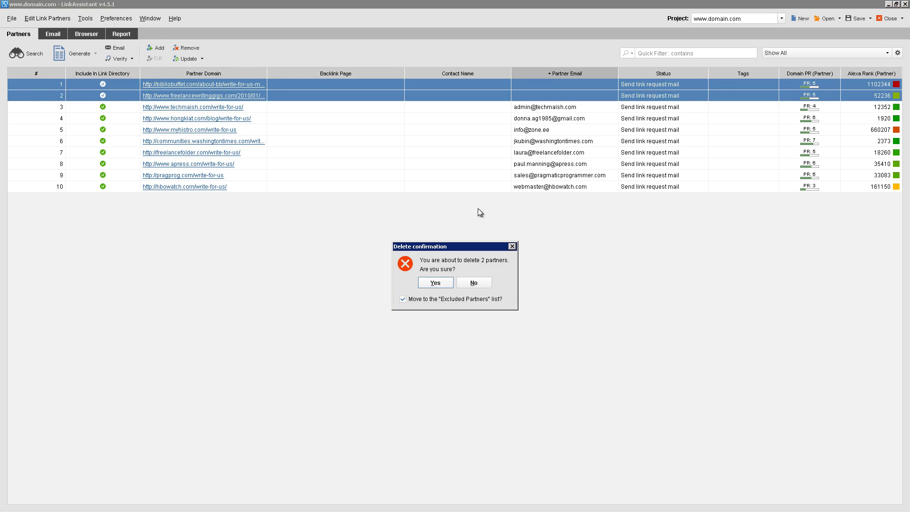
left_click(435, 283)
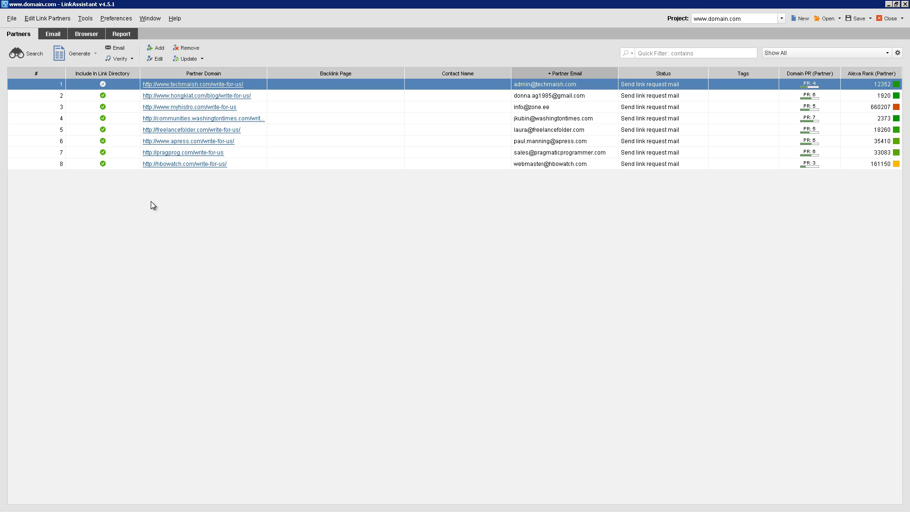
Create a new email template named 'Guest Post Request' in the email template preferences
left_click(121, 19)
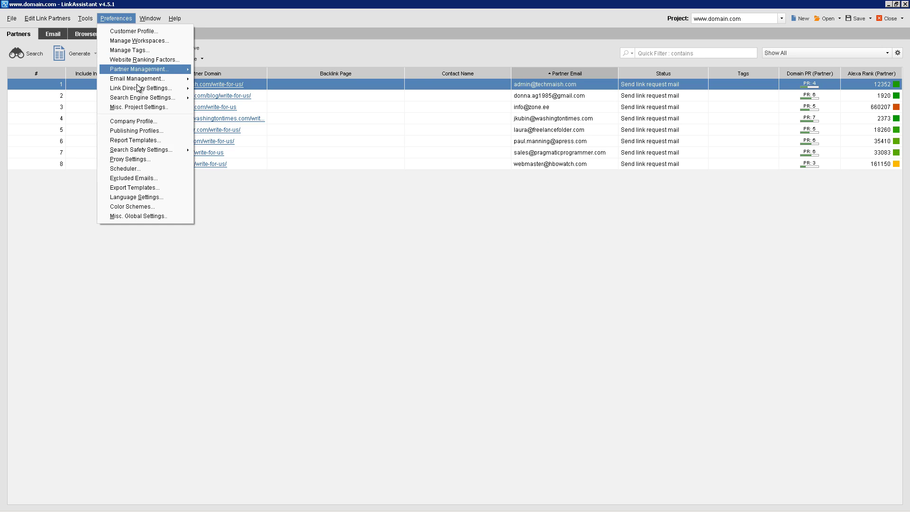
mouse_move(141, 82)
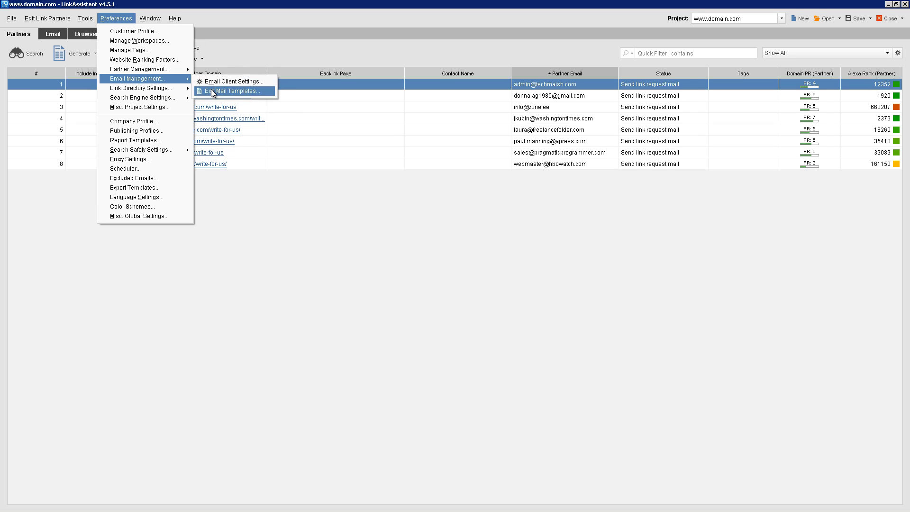
left_click(211, 89)
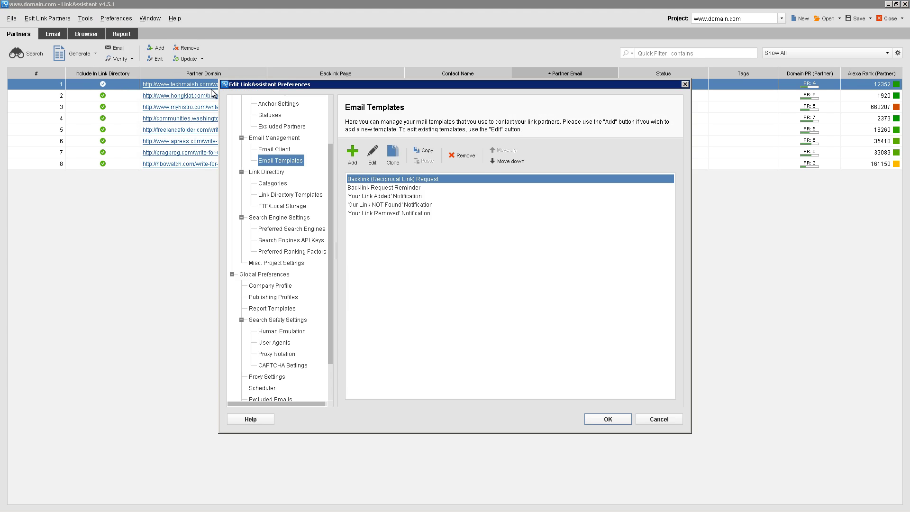
left_click(353, 154)
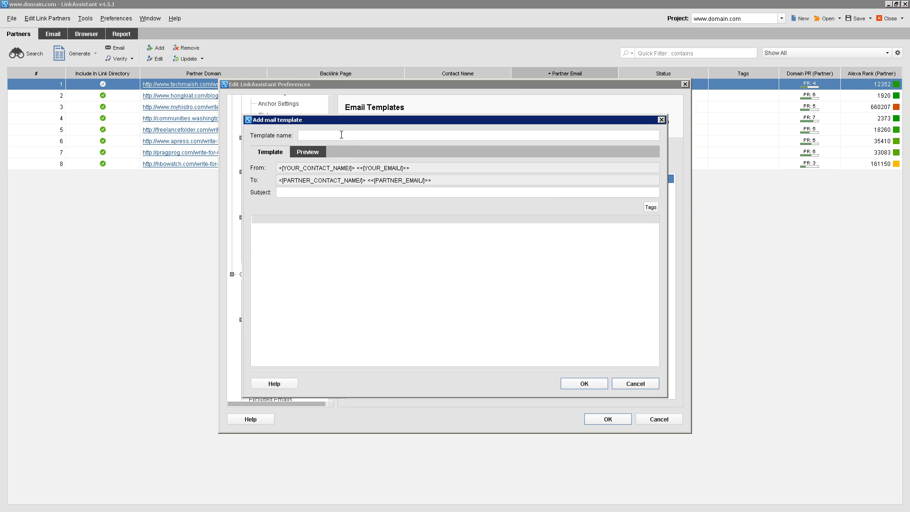
left_click(341, 135)
type("Guest Po")
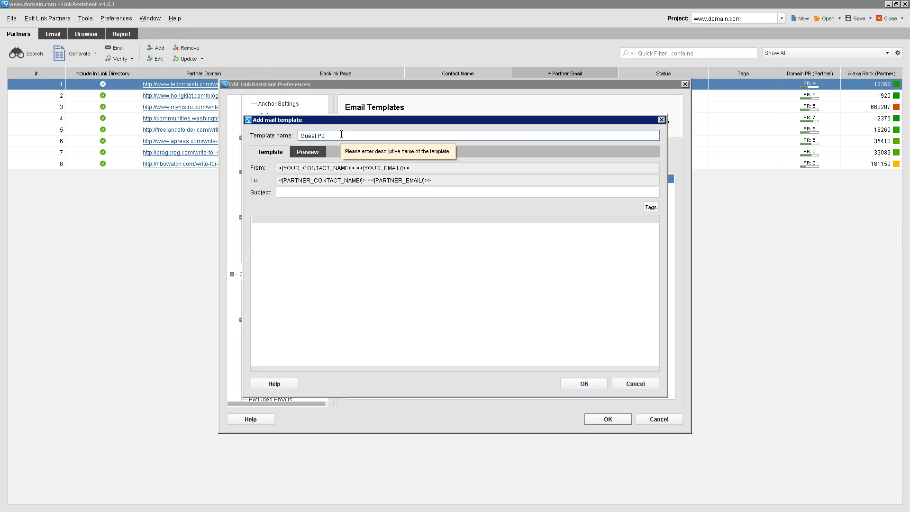
type("st Request")
Give the template the subject 'Guest Post Request' and paste in the prepared guest post body
left_click(294, 196)
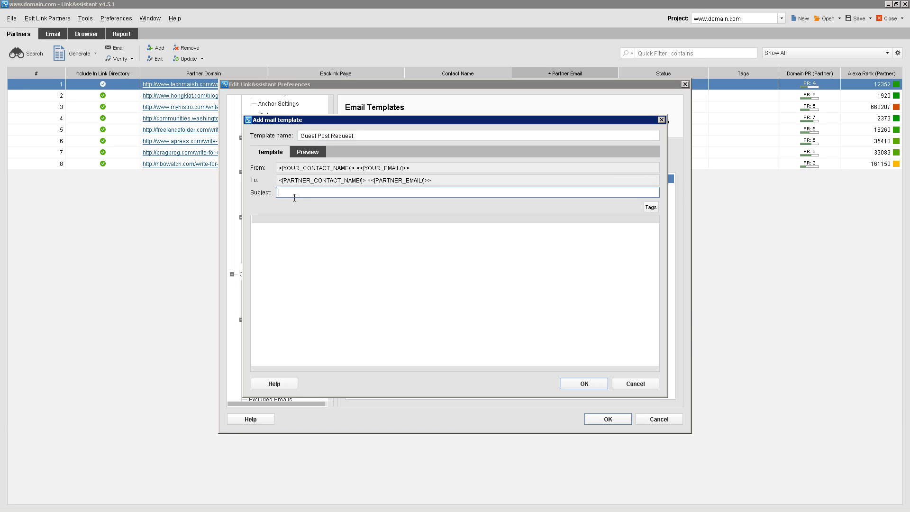
type("Guest Post Request")
left_click(288, 218)
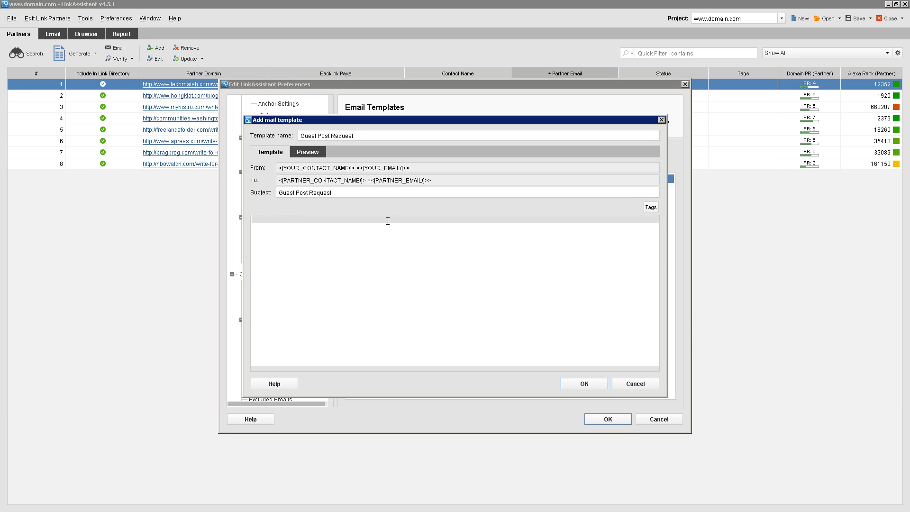
key("ctrl+v")
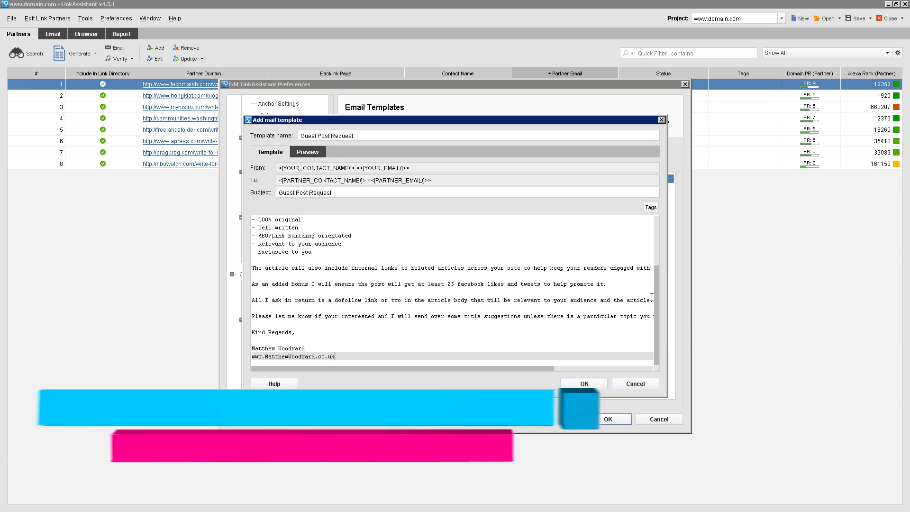
left_click_drag(655, 277, 657, 229)
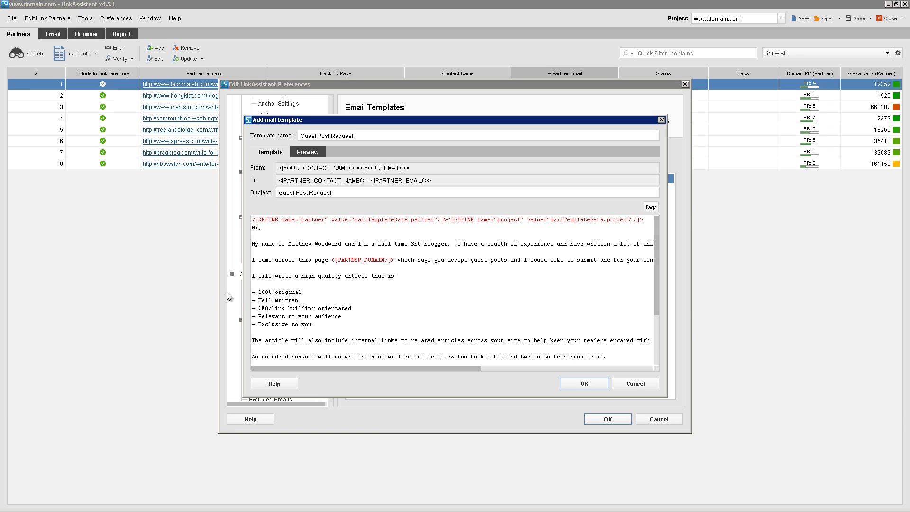
Review the body's bullets: well written, 100% original, SEO-orientated, relevant to audience, exclusive
left_click(328, 296)
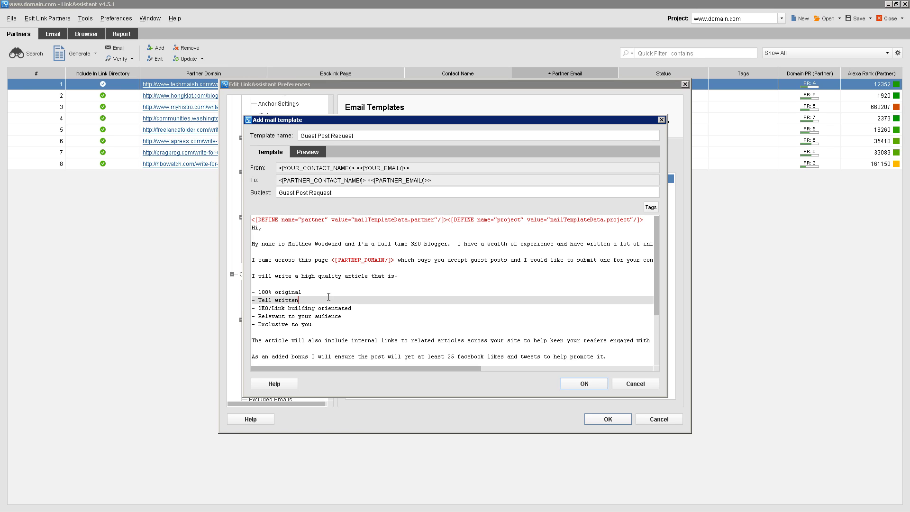
left_click(318, 292)
left_click(317, 302)
left_click(365, 308)
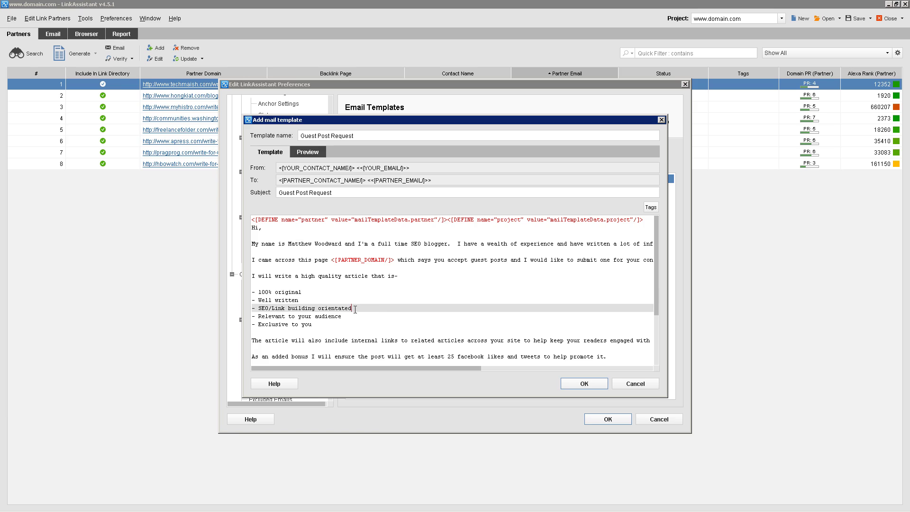
left_click(354, 316)
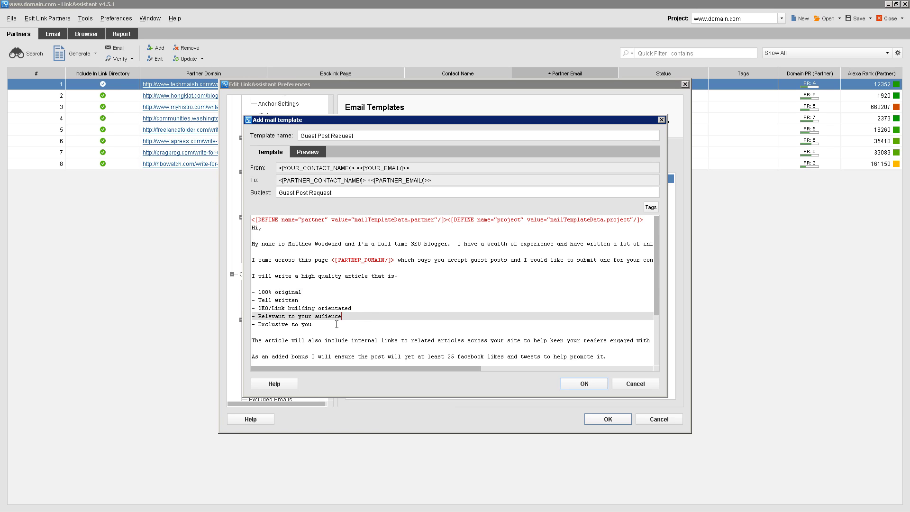
left_click(335, 325)
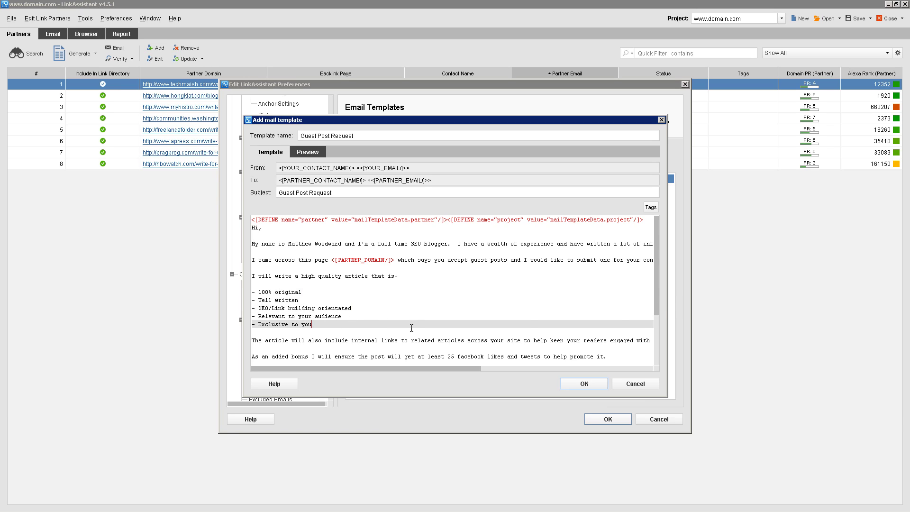
Highlight the added bonus sentence, then save the template and close the preferences
left_click_drag(656, 232, 658, 277)
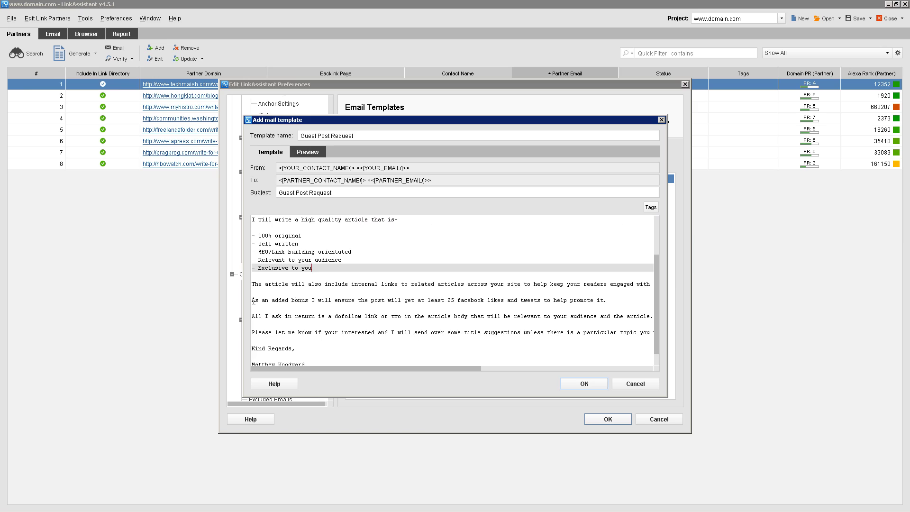
left_click_drag(253, 300, 609, 300)
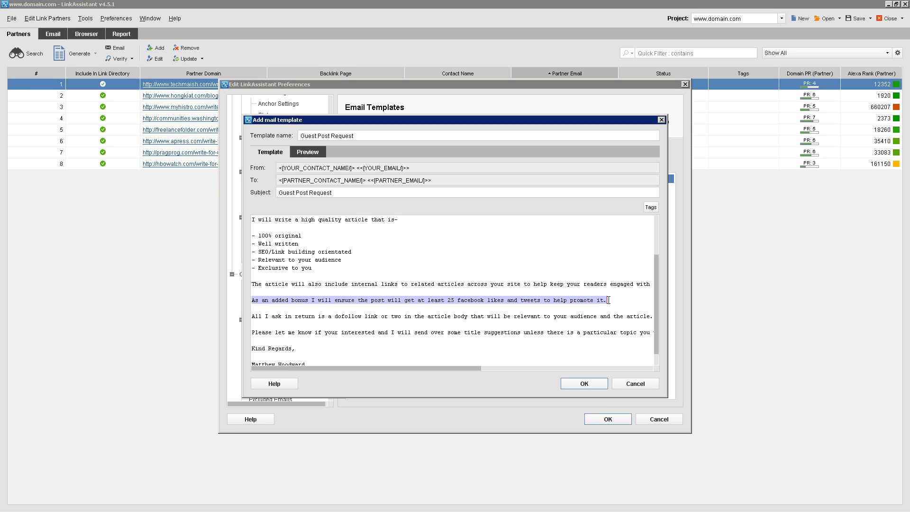
left_click_drag(608, 300, 245, 300)
left_click_drag(252, 302, 621, 301)
scroll(655, 246, "up", 3)
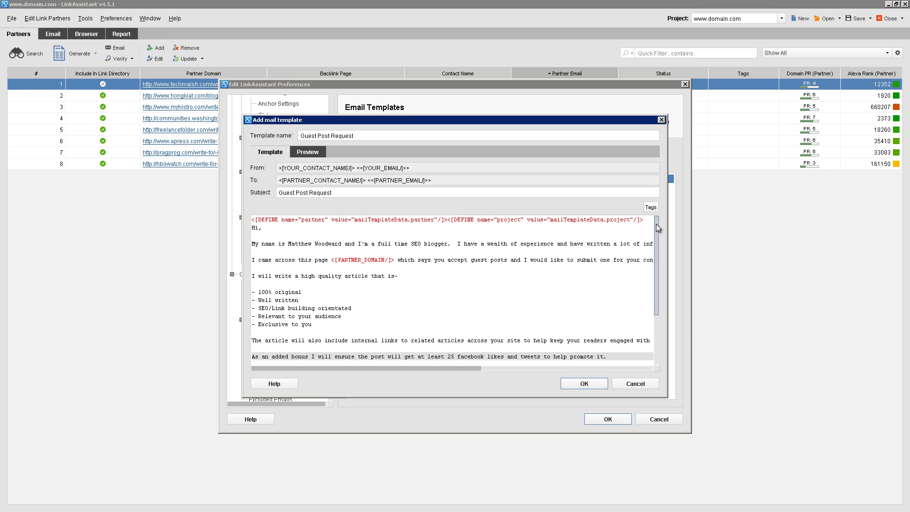
scroll(652, 294, "down", 3)
left_click_drag(655, 275, 656, 218)
left_click(585, 384)
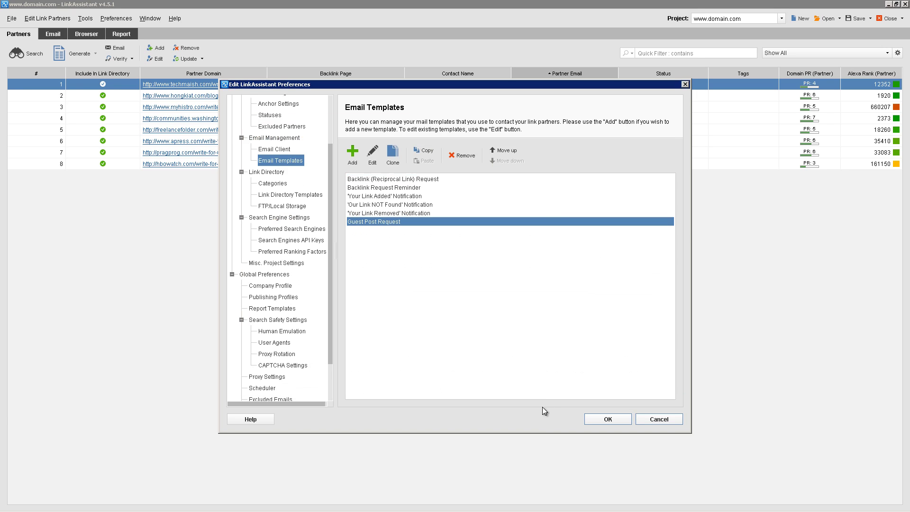
left_click(604, 420)
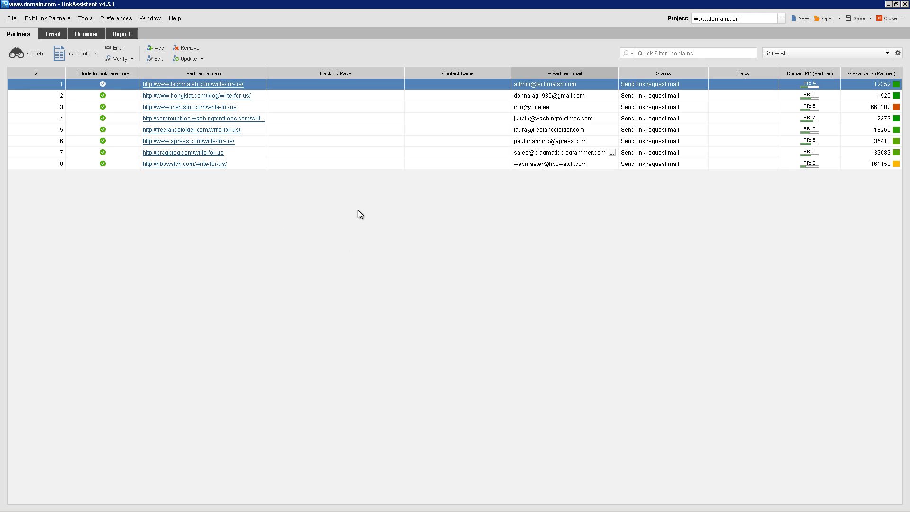
mouse_move(455, 511)
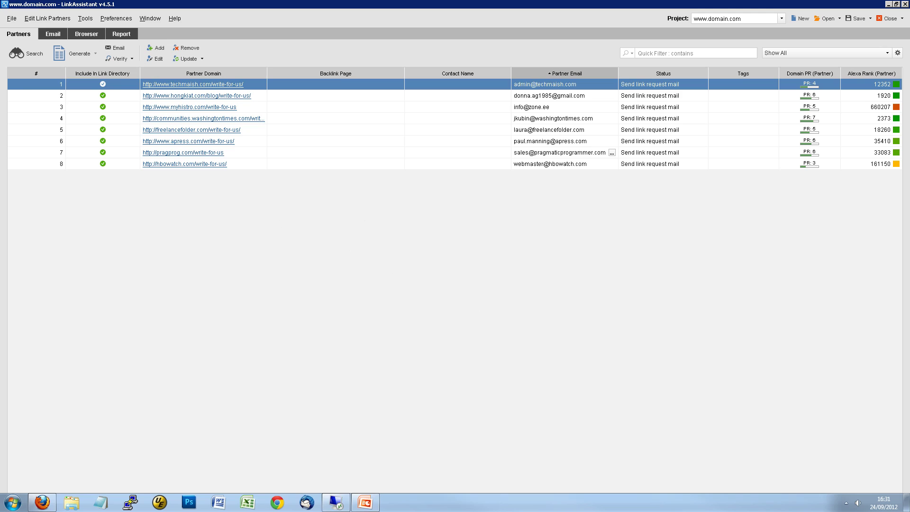
Replace the techmaish partner's email with the pasted test Hotmail address, then select only that partner
right_click(292, 85)
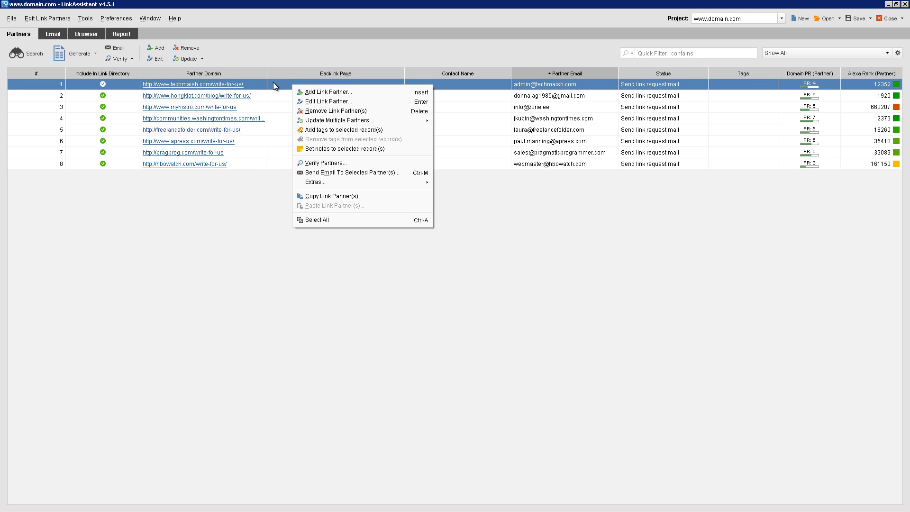
left_click(326, 102)
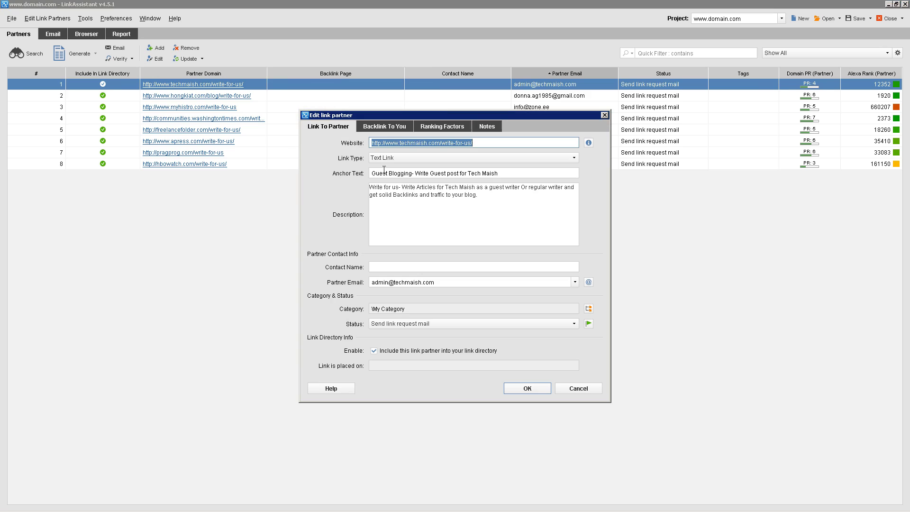
left_click(442, 281)
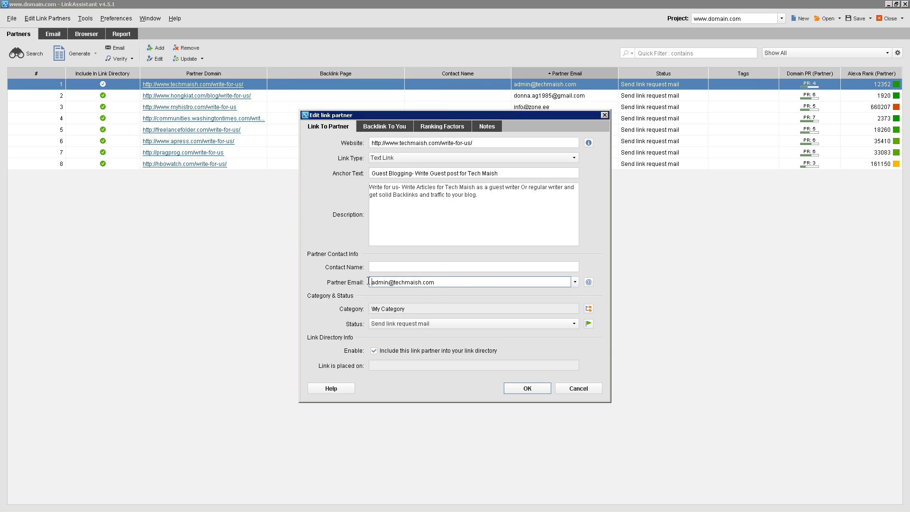
triple_click(467, 283)
key("ctrl+v")
left_click(528, 389)
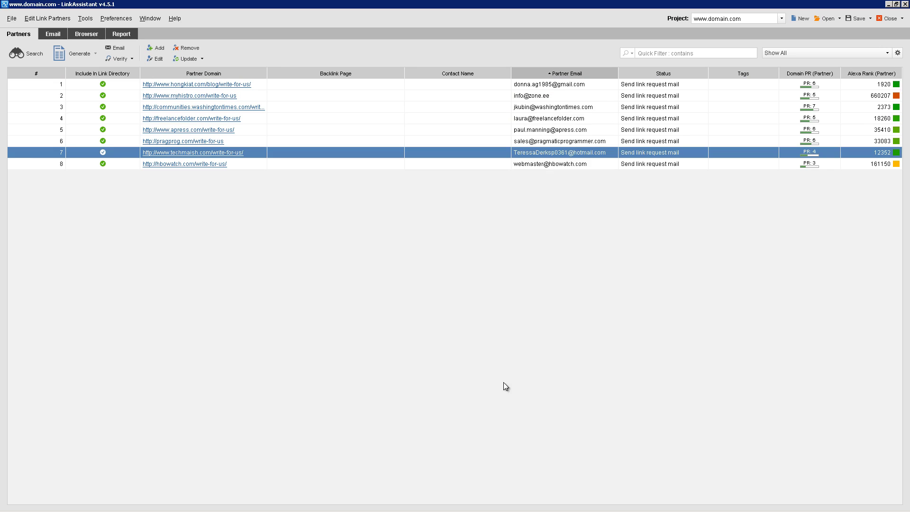
mouse_move(240, 156)
key("ctrl+a")
left_click(303, 152)
Email the techmaish partner using the Guest Post Request template, sending immediately rather than queuing
left_click(116, 47)
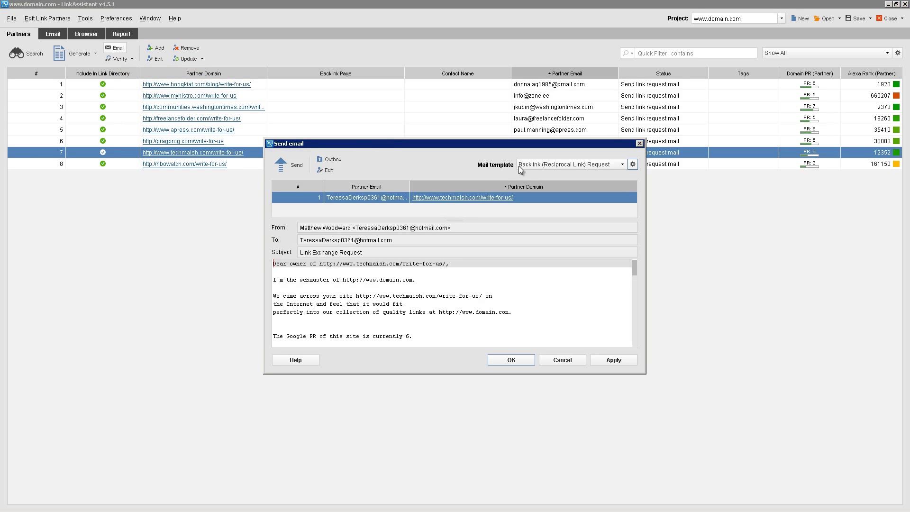
left_click(564, 165)
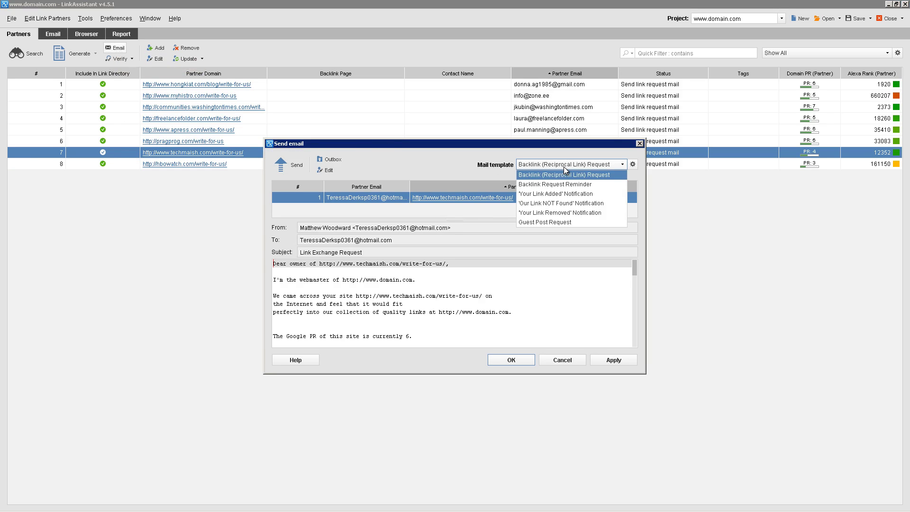
left_click(540, 221)
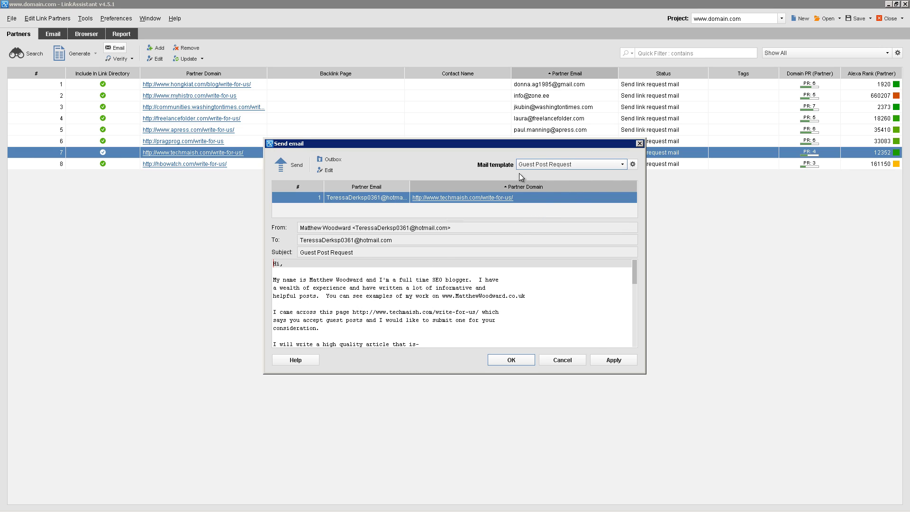
left_click(296, 167)
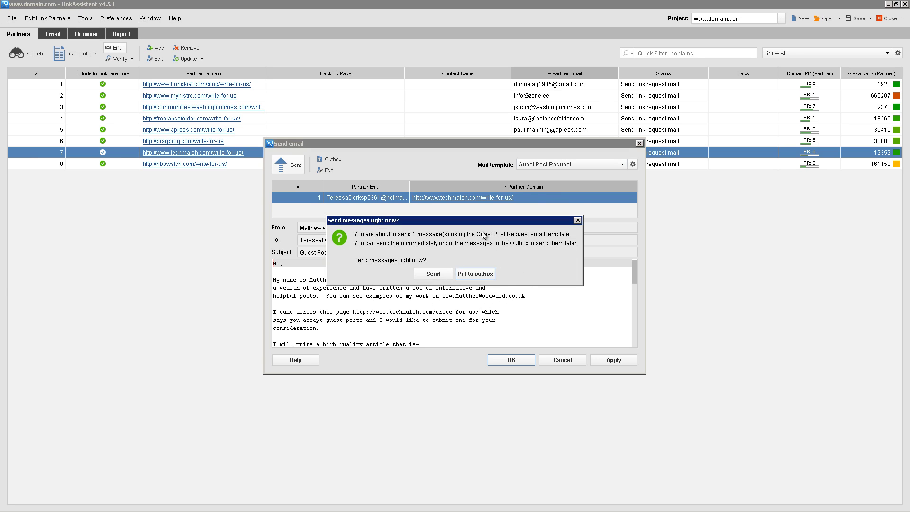
left_click(439, 274)
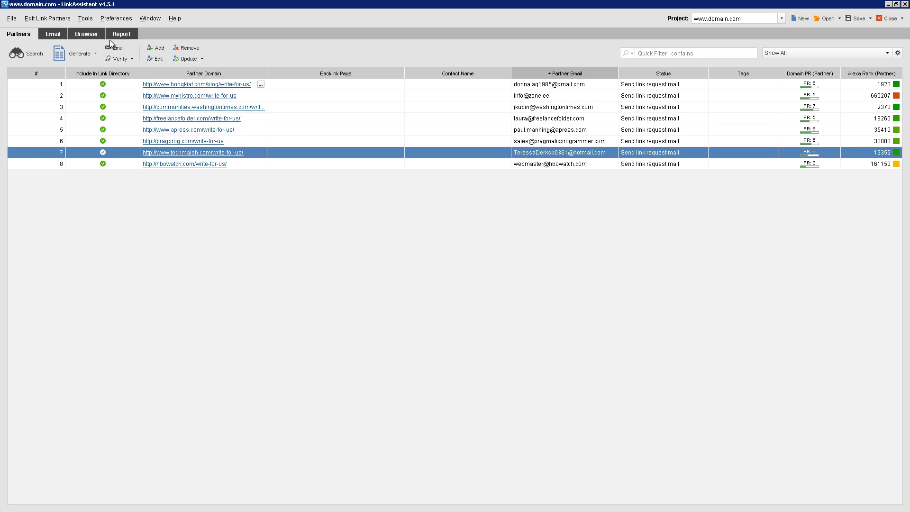
Receive mail in the mailbox until the Guest Post Request test arrives, then return to the partner list
left_click(50, 36)
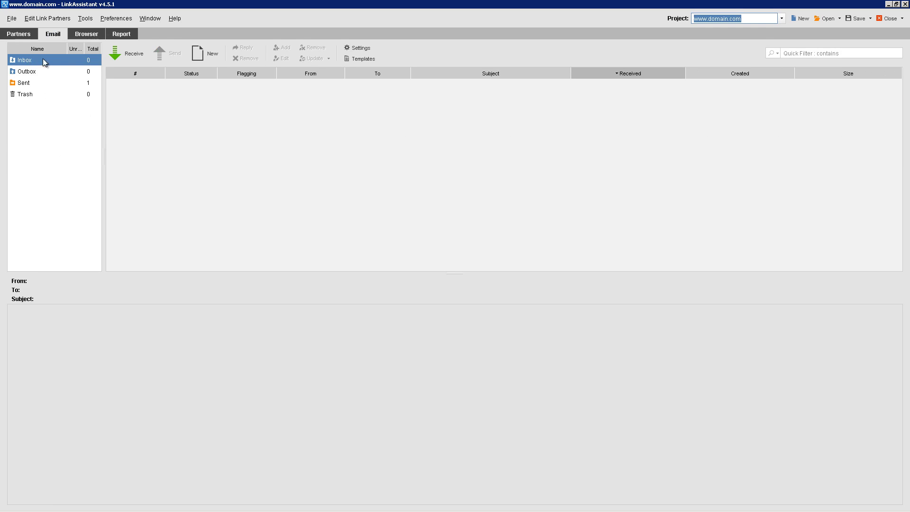
left_click(128, 55)
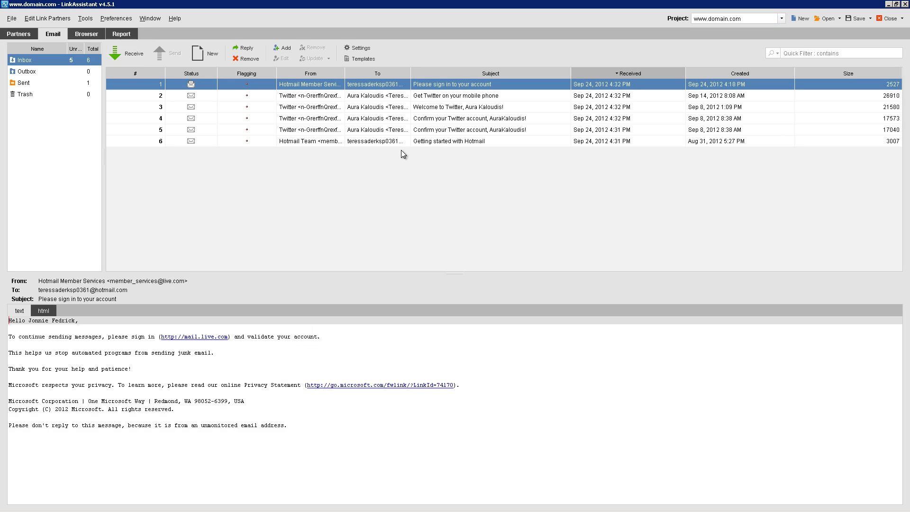
left_click(127, 53)
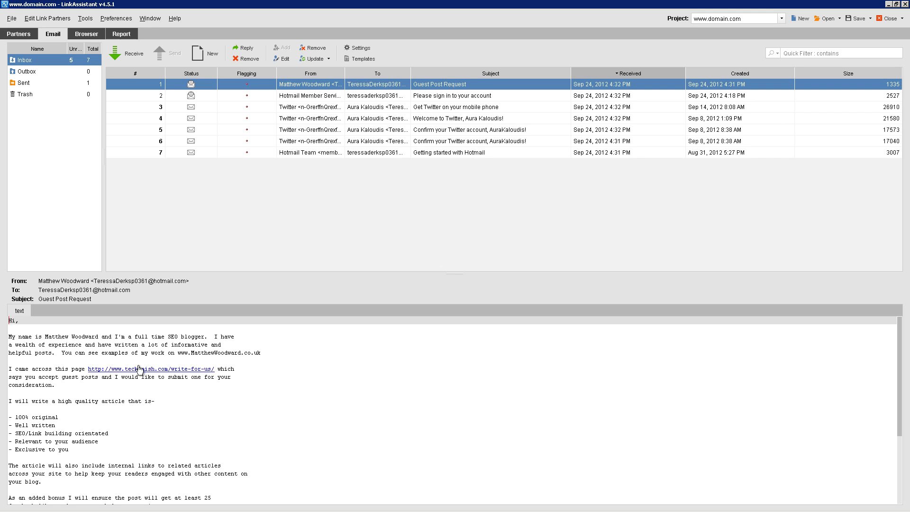
scroll(142, 373, "down", 5)
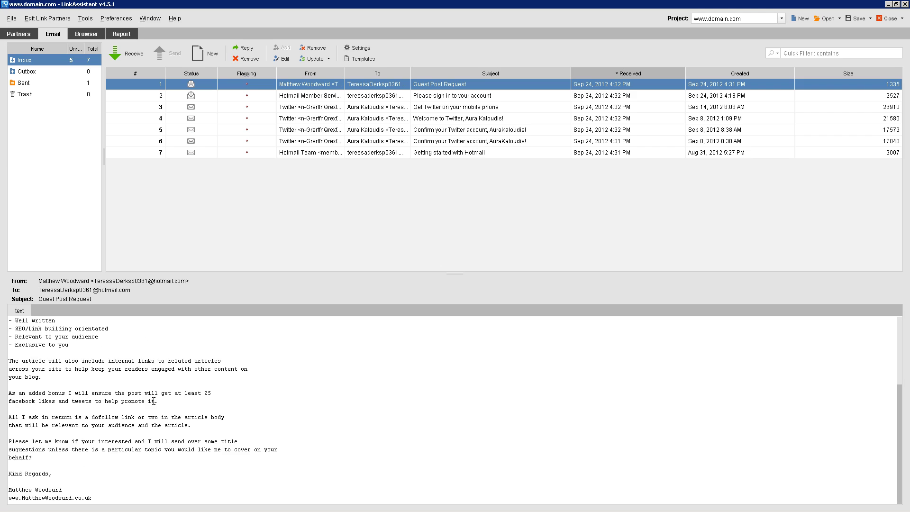
scroll(153, 401, "up", 5)
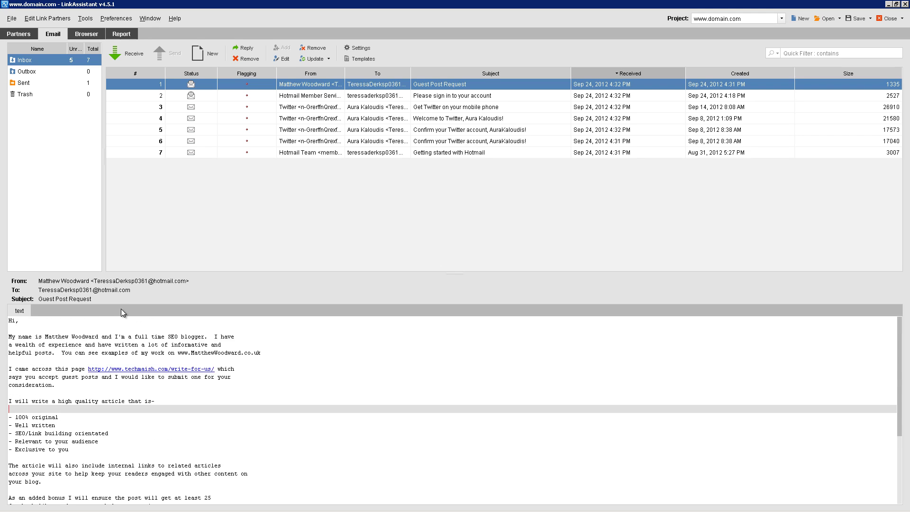
left_click(19, 34)
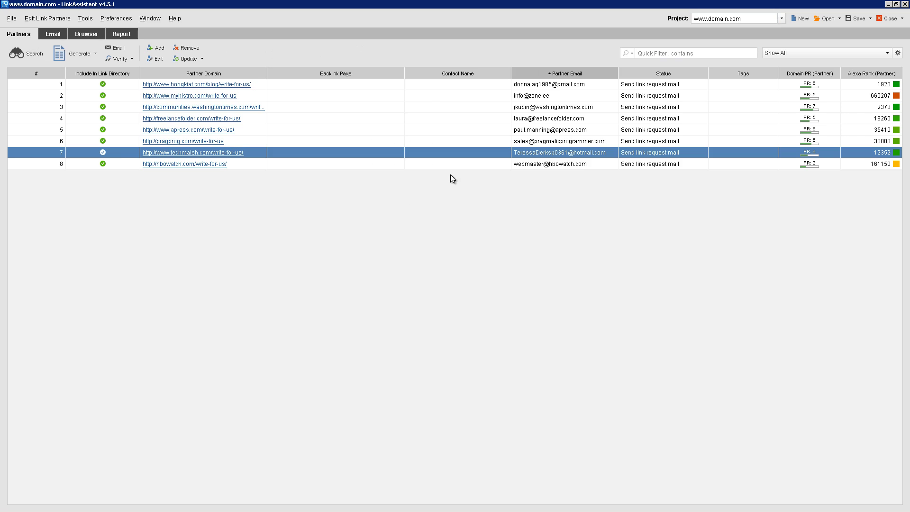
Draft a Guest Post Request to all eight partners, close it unsent, and open Email Management preferences
left_click(342, 123)
key("ctrl+a")
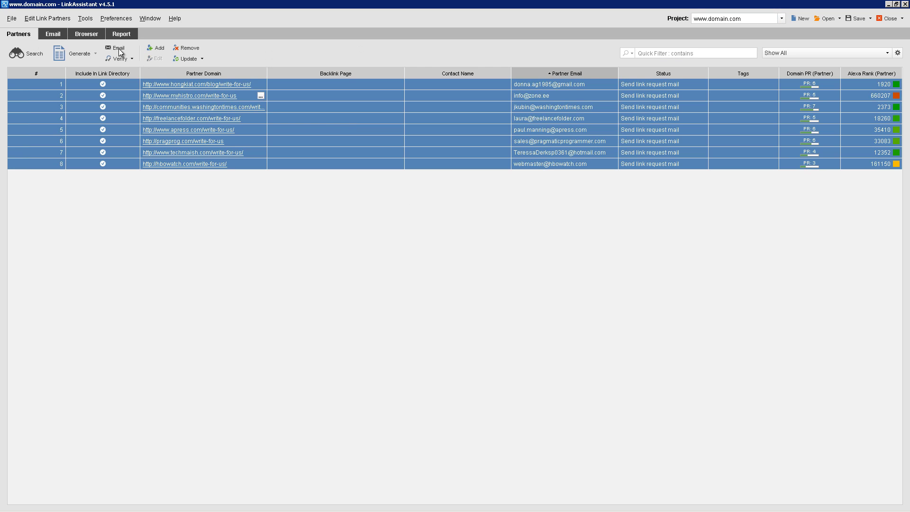
left_click(118, 48)
left_click(564, 164)
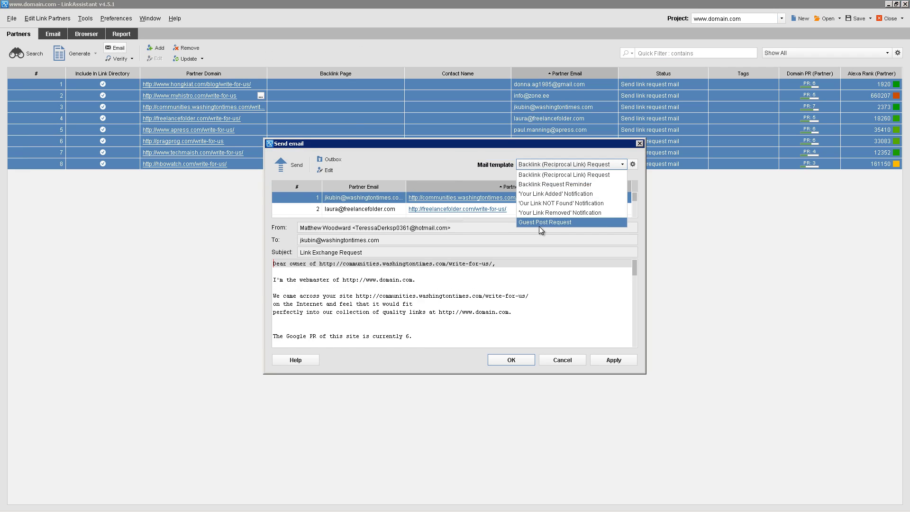
left_click(539, 225)
left_click(283, 161)
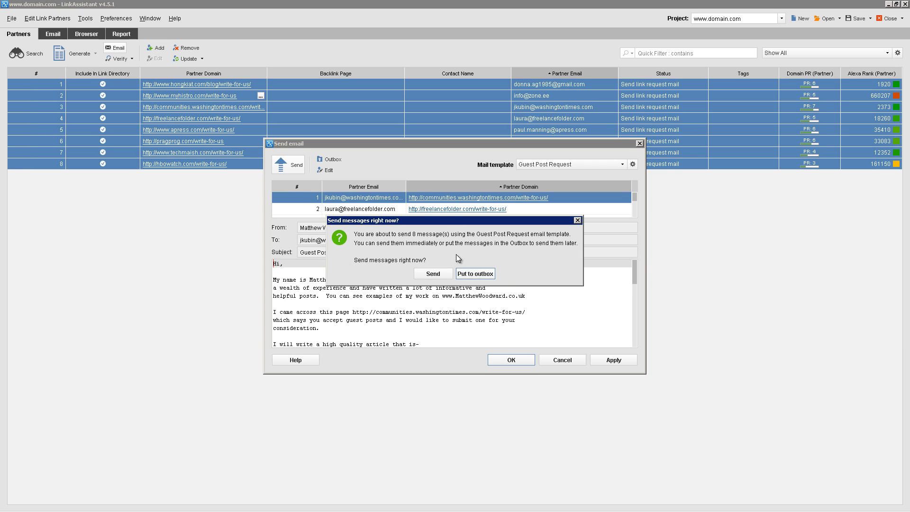
left_click(577, 220)
left_click(639, 142)
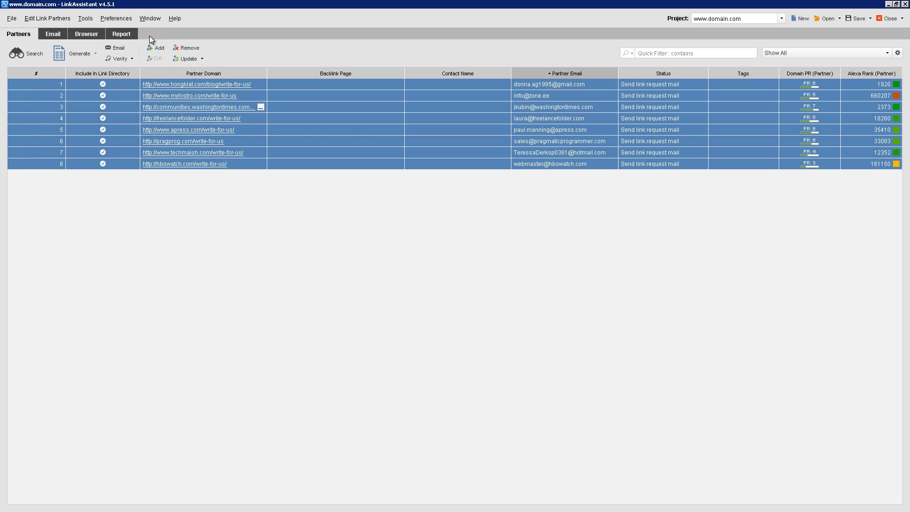
left_click(116, 19)
mouse_move(135, 81)
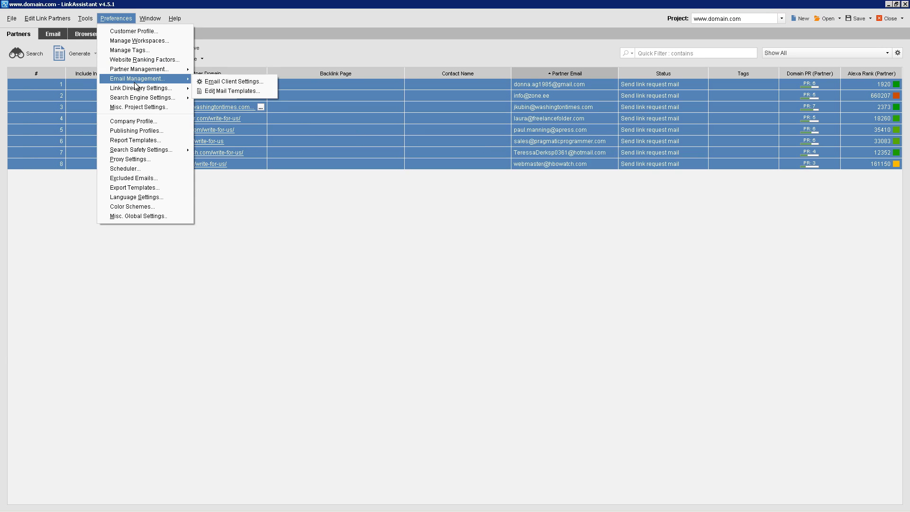
Set a 30–180 second delay between sent e-mails in Mail Management, then switch it off and cancel
left_click(220, 83)
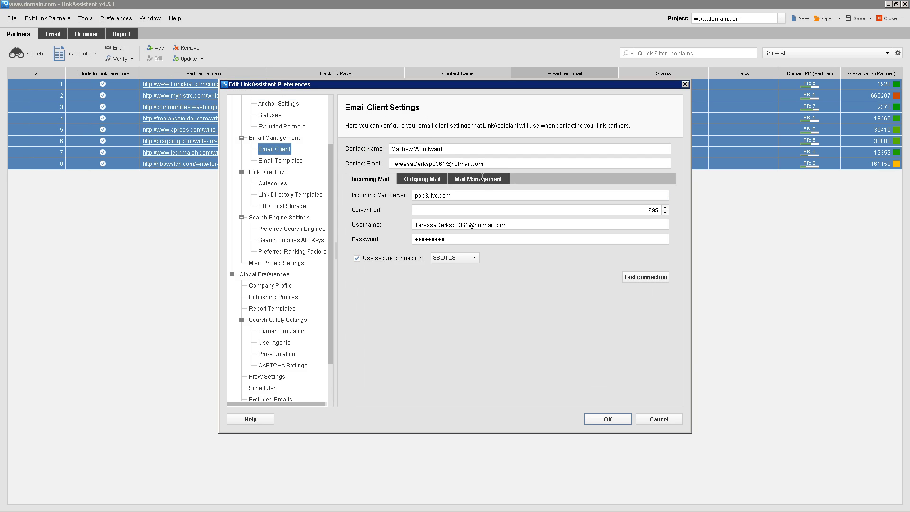
left_click(481, 181)
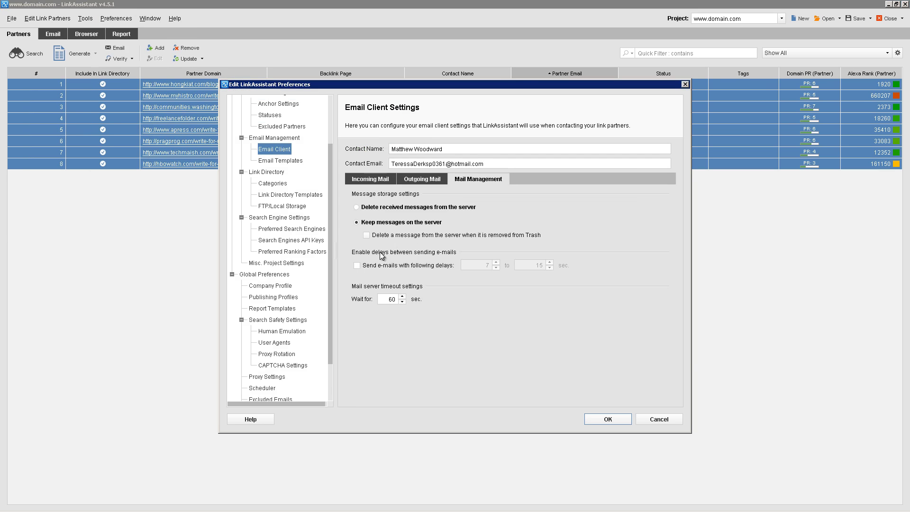
left_click(369, 266)
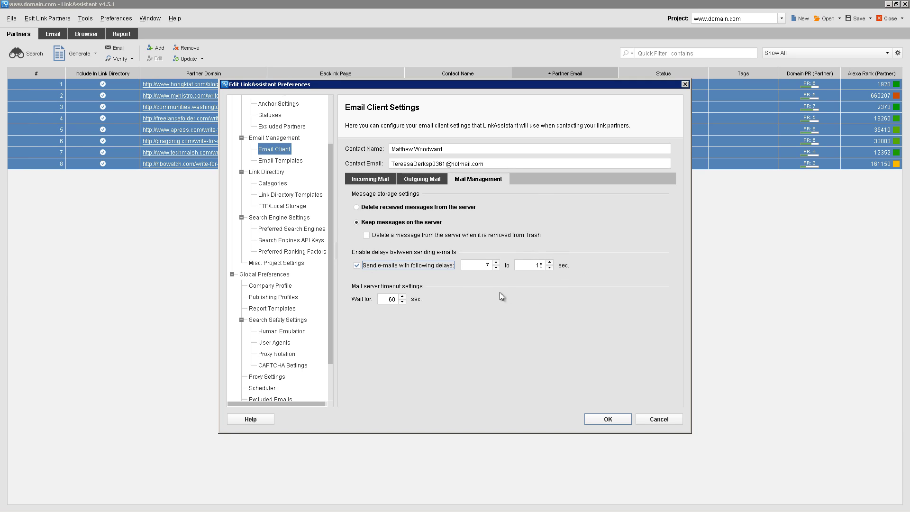
double_click(483, 263)
type("30")
key("Tab")
type("1")
key("Delete")
type("80")
left_click(427, 266)
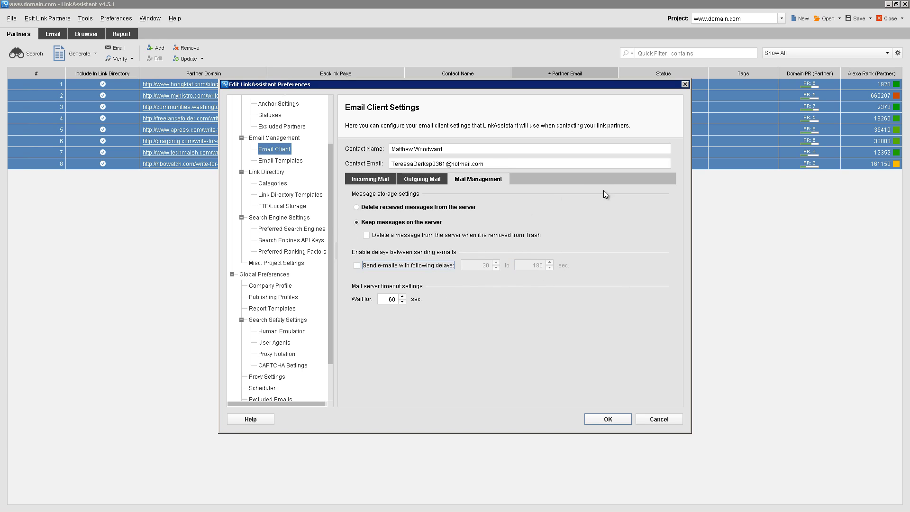
key("space")
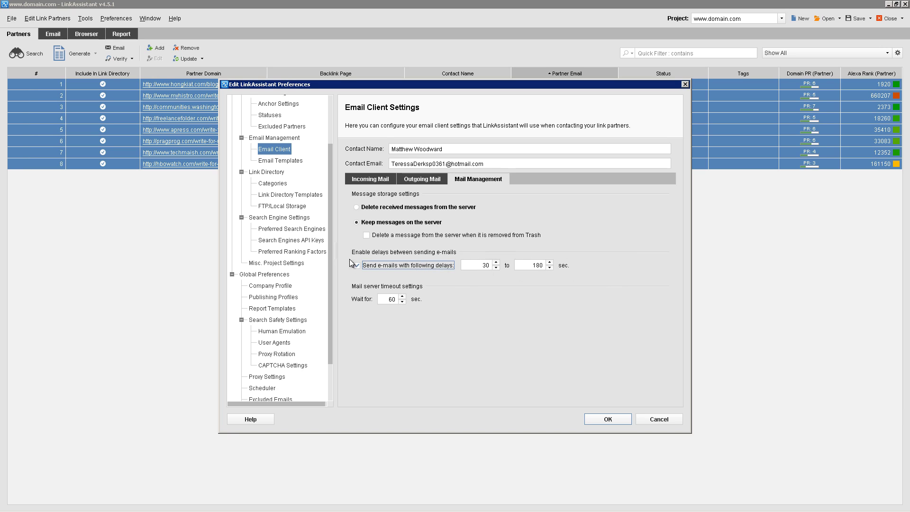
left_click(404, 265)
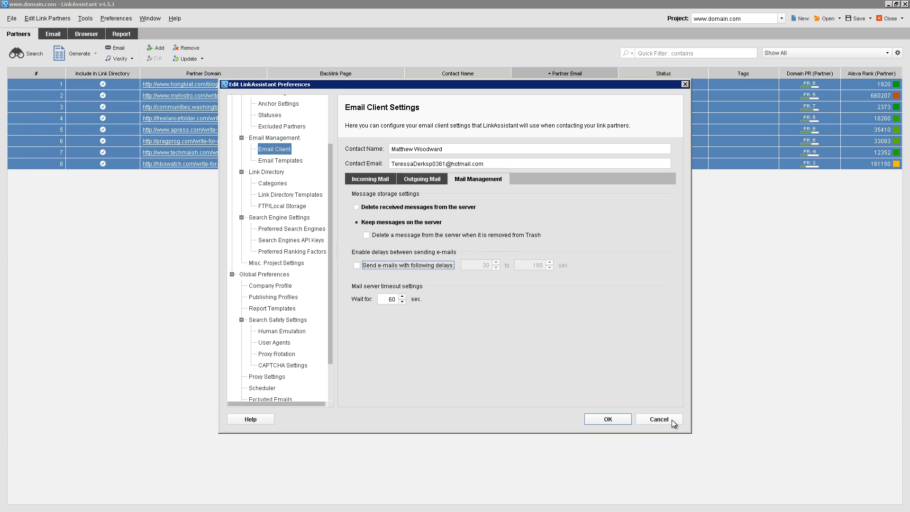
left_click(671, 420)
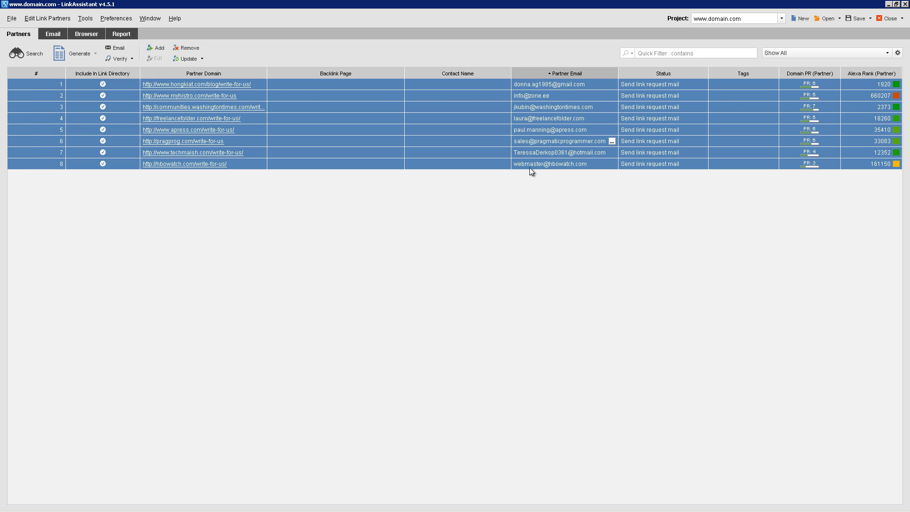
Add partner statuses 'Guest Post Request Sent' and 'Guest Post Response' via Update Multiple Partners > Status
right_click(587, 112)
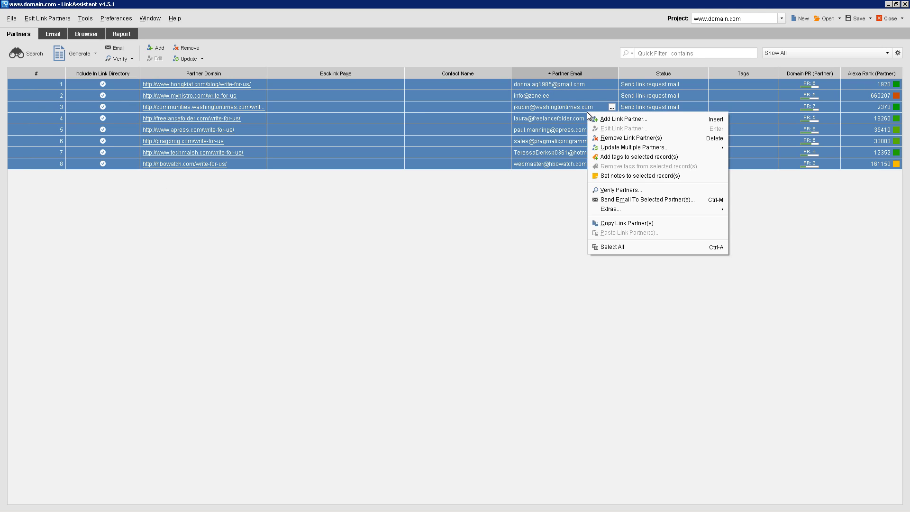
mouse_move(617, 149)
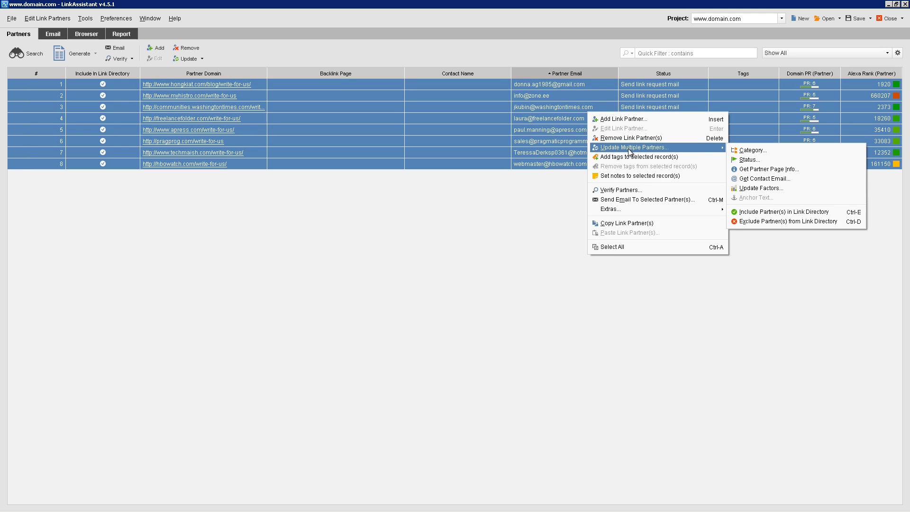
left_click(741, 160)
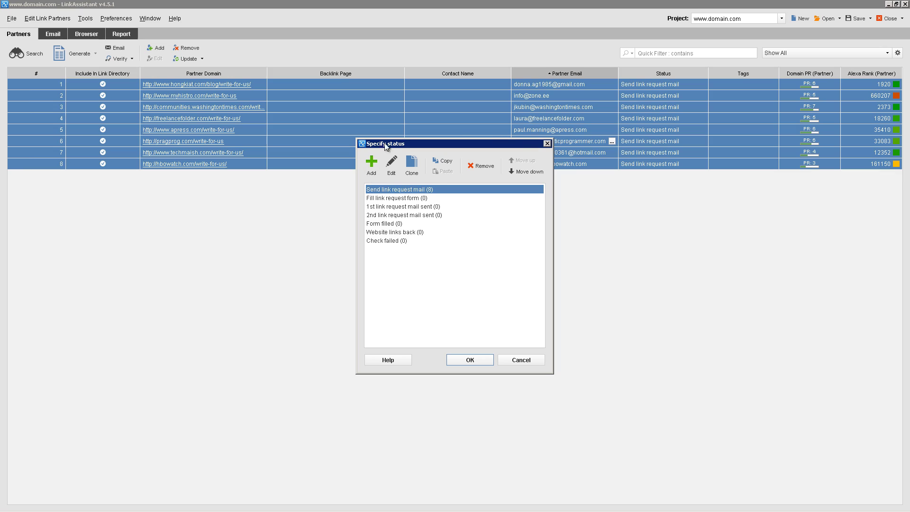
left_click(371, 169)
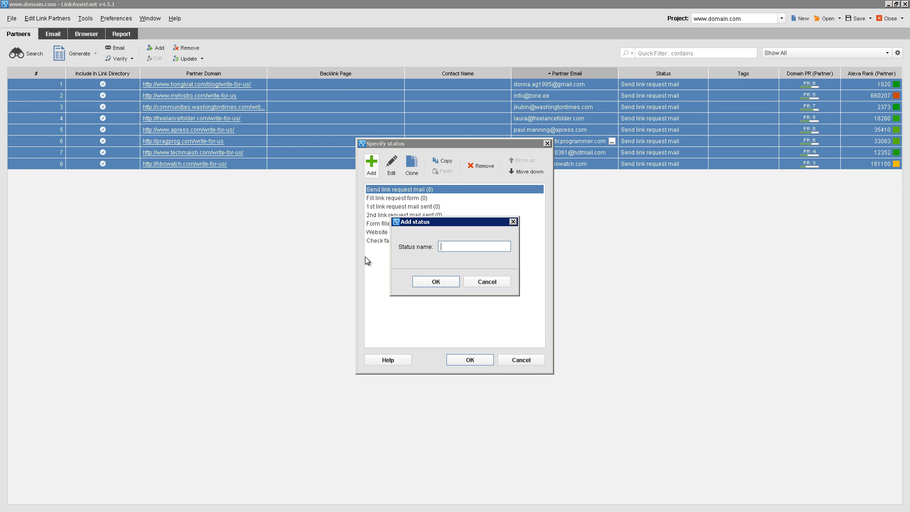
type("Guest Post Request Sent")
left_click(435, 282)
left_click(374, 168)
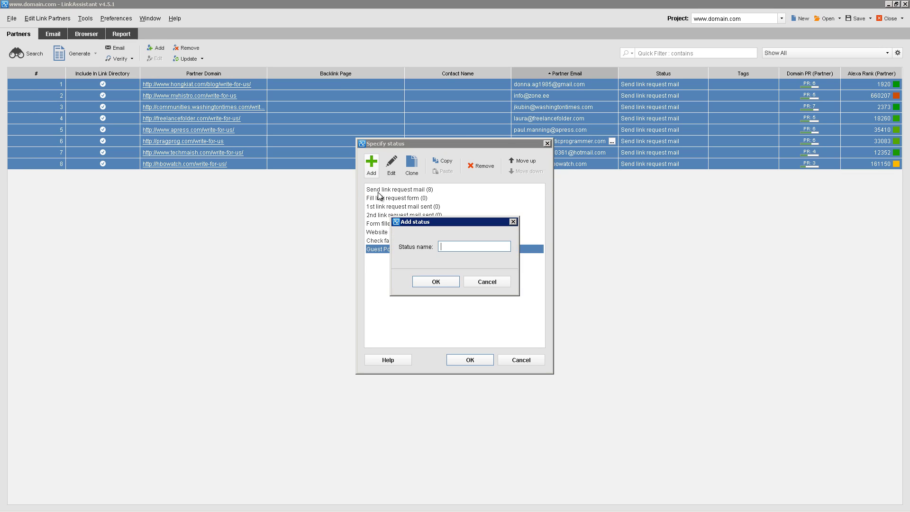
type("Guest Post Response")
key("Return")
Add 'Guest Post Live', mark all eight partners Guest Post Request Sent, then view the inbox
left_click(372, 164)
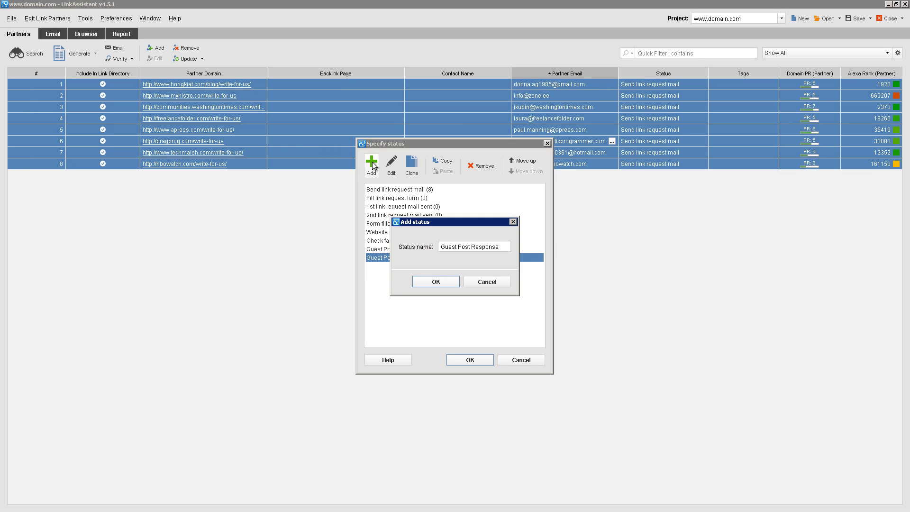
key("BackSpace")
type("Guest Post Live")
left_click(435, 281)
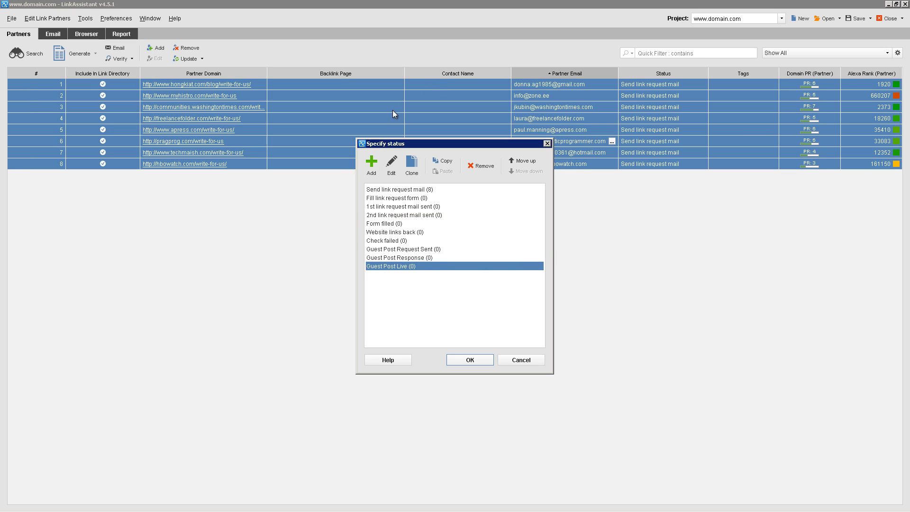
left_click(417, 249)
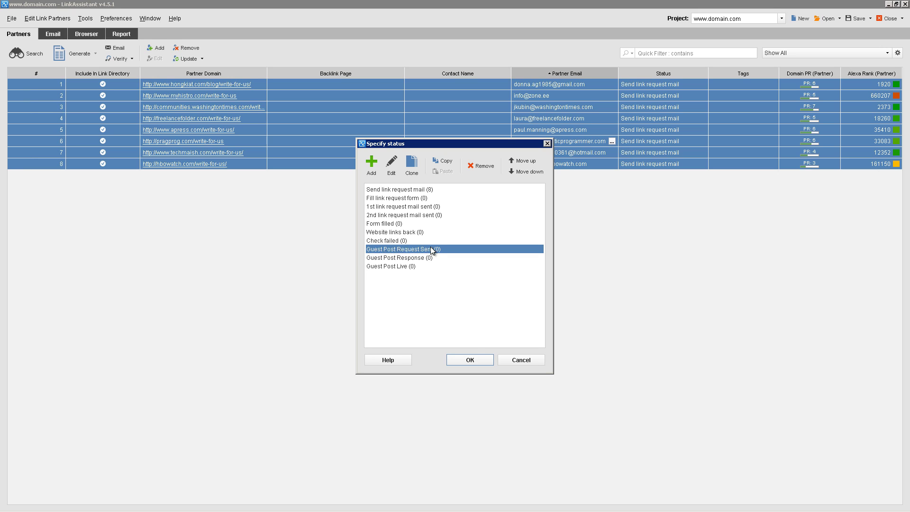
left_click(469, 359)
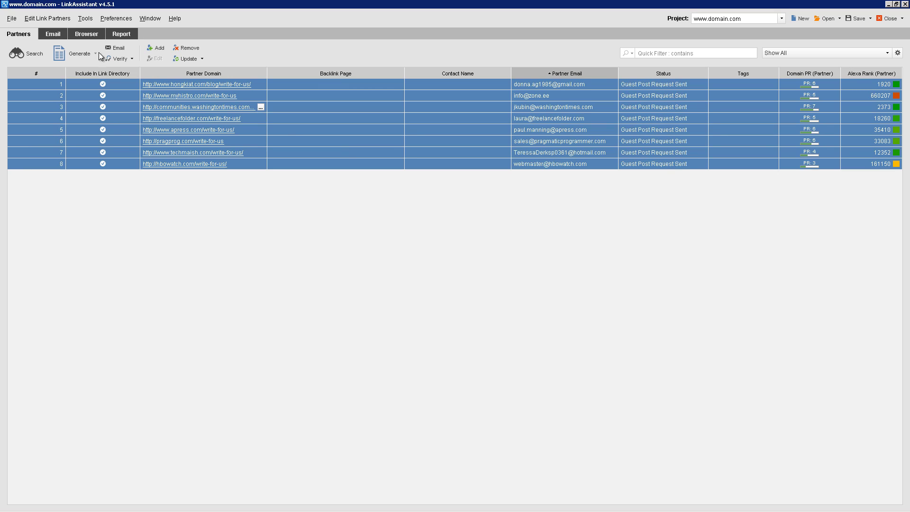
left_click(53, 34)
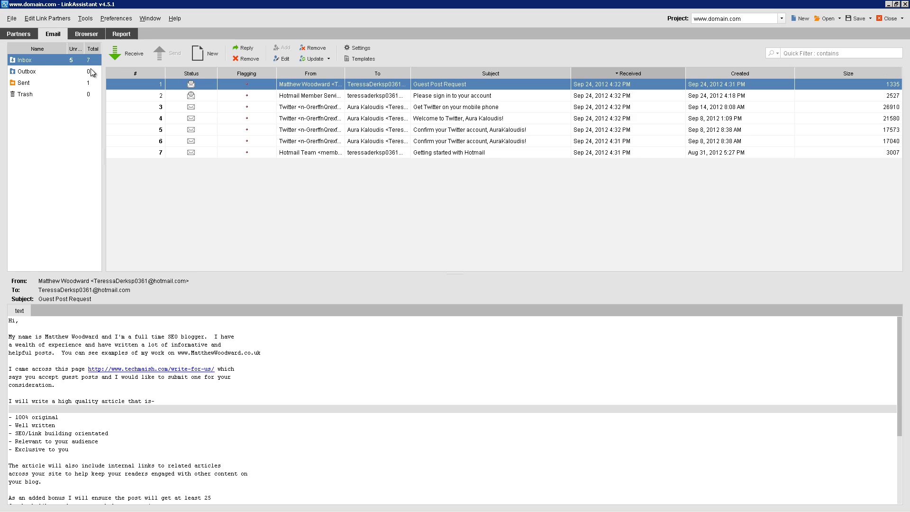
Set the replying partner's status to Guest Post Response from the received message
right_click(312, 85)
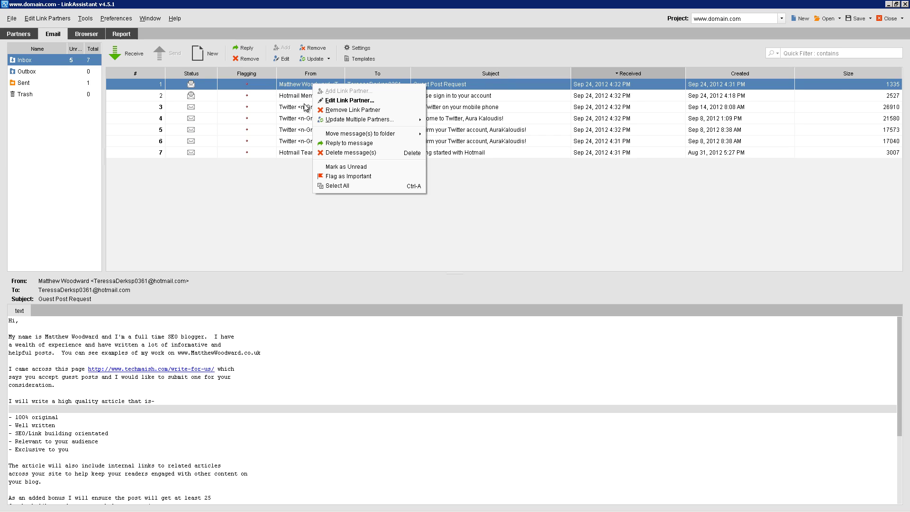
mouse_move(355, 122)
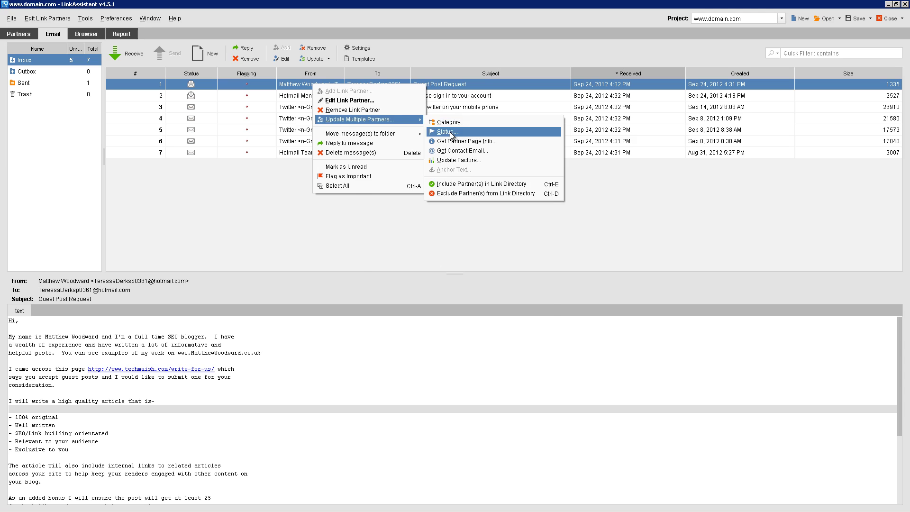
left_click(447, 132)
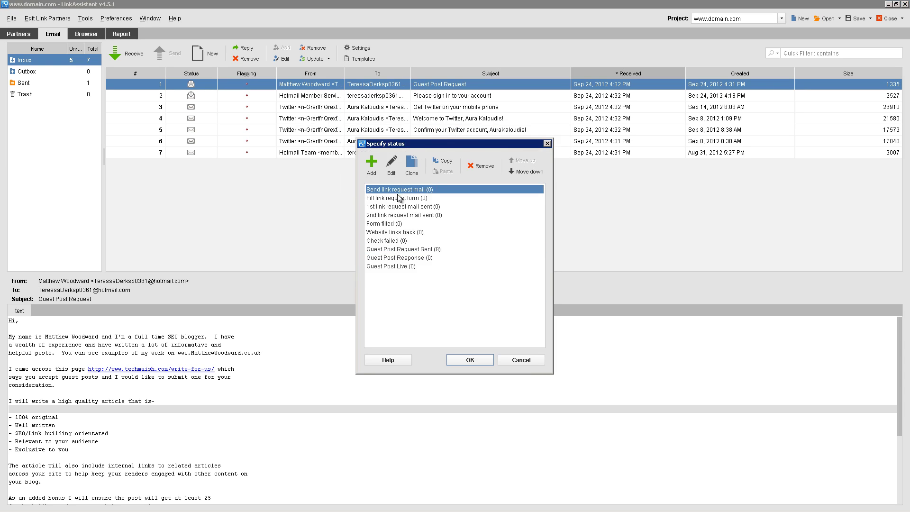
left_click(384, 258)
left_click(470, 361)
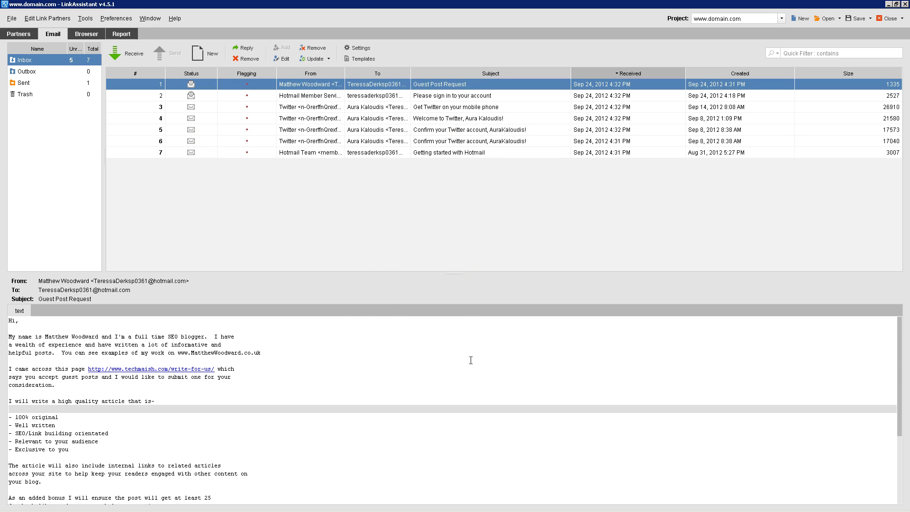
Check the techmaish row in the partner list, then select the write-for-us URL in the email
left_click(19, 35)
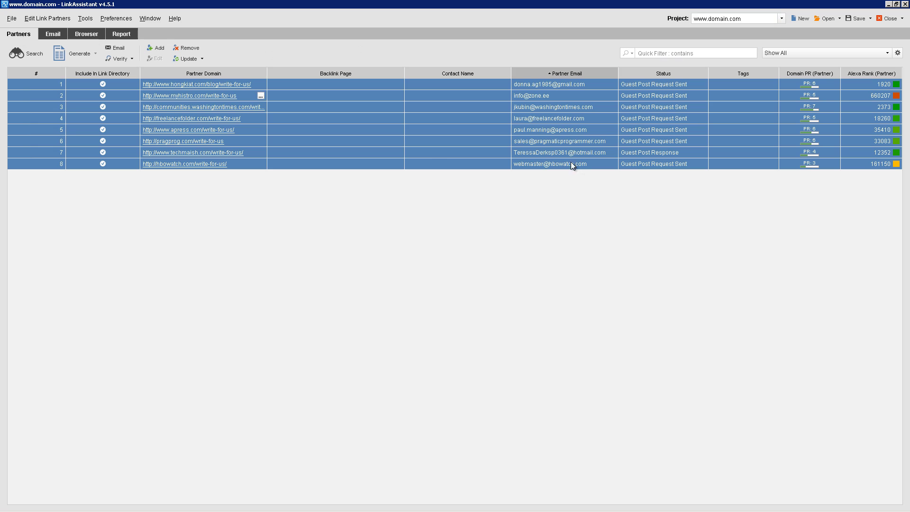
left_click(611, 152)
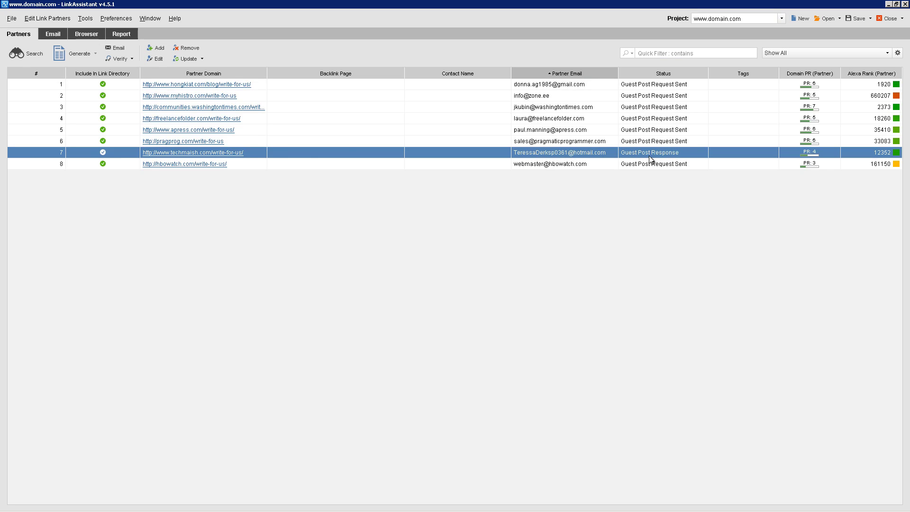
left_click(51, 35)
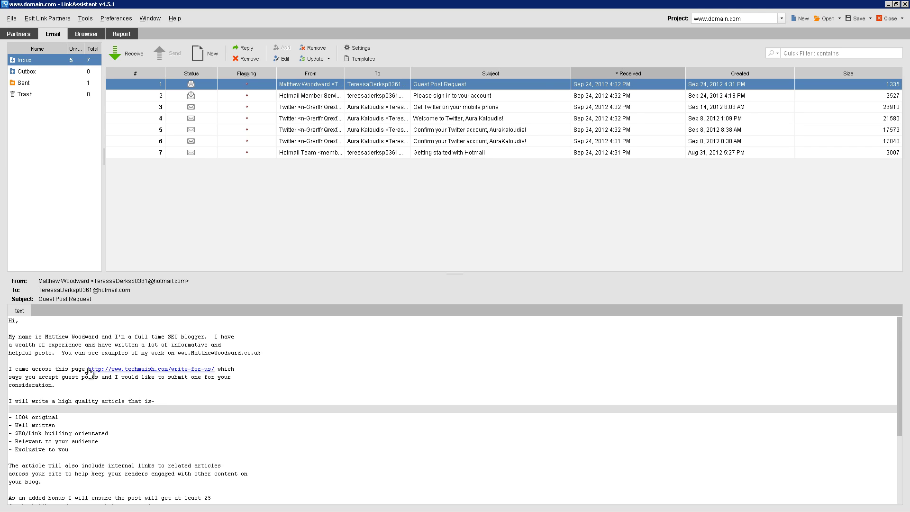
left_click_drag(88, 371, 214, 372)
key("ctrl+c")
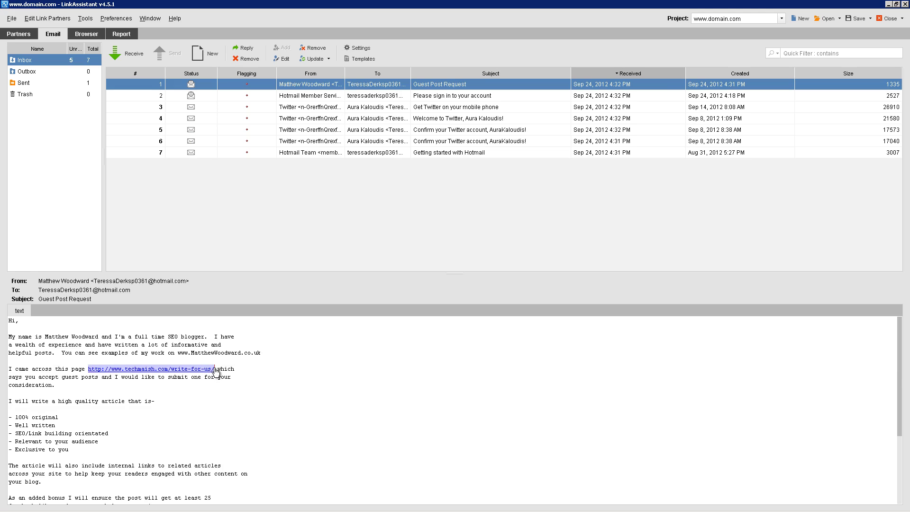
right_click(374, 85)
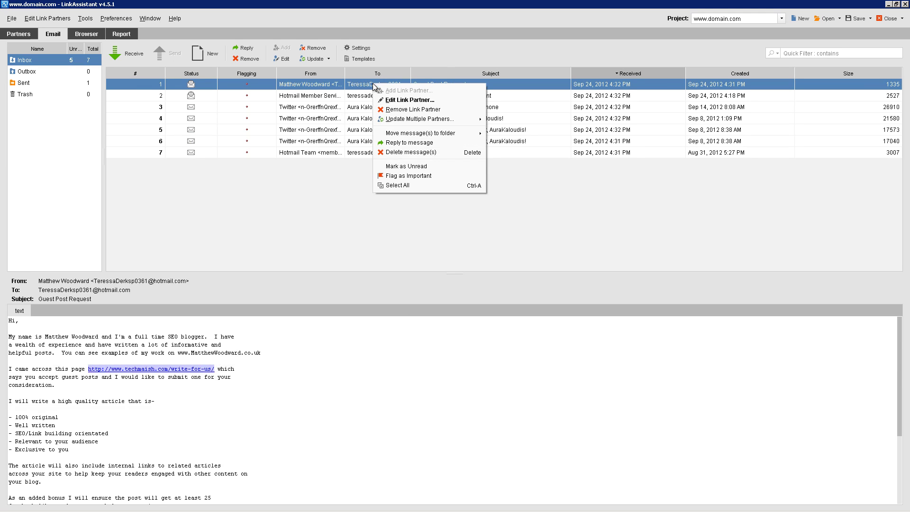
left_click(404, 101)
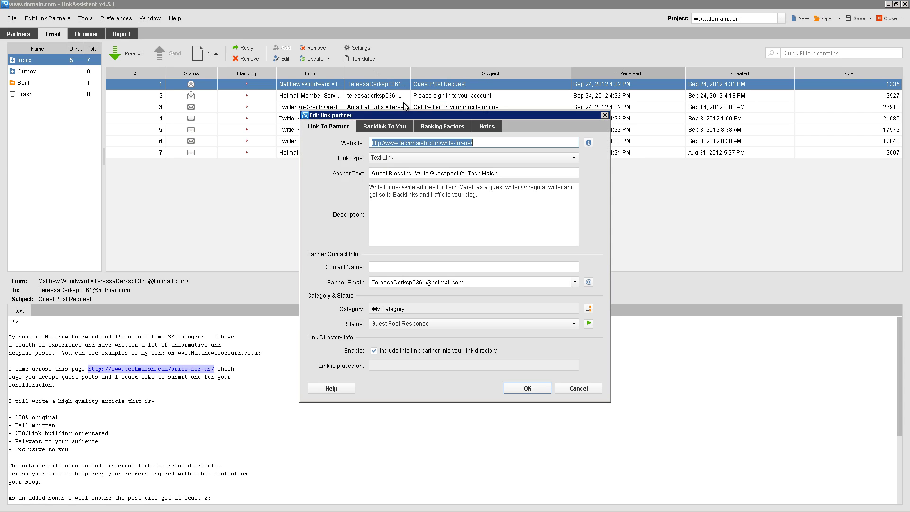
left_click(372, 128)
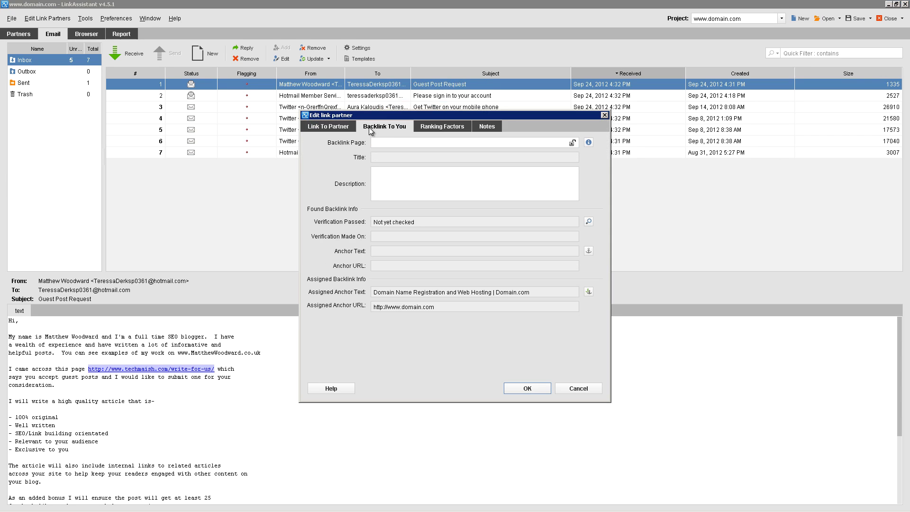
left_click(385, 143)
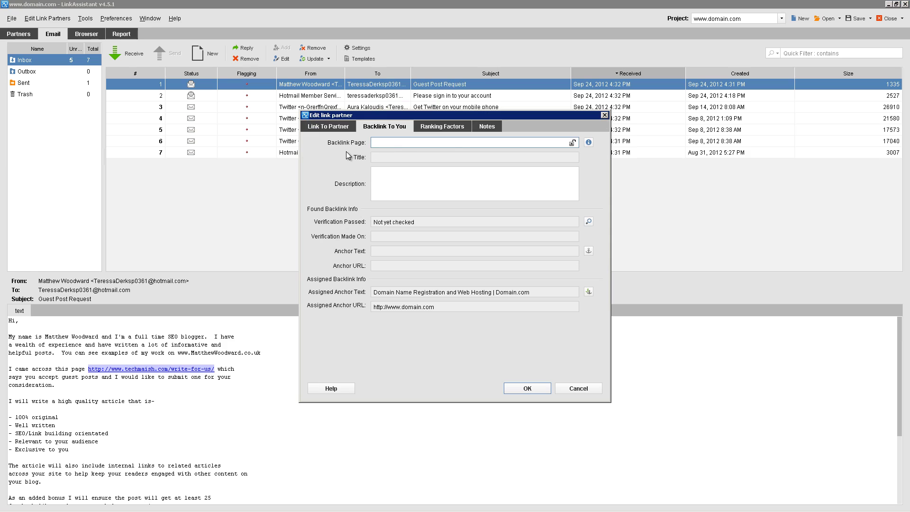
key("ctrl+v")
left_click(526, 388)
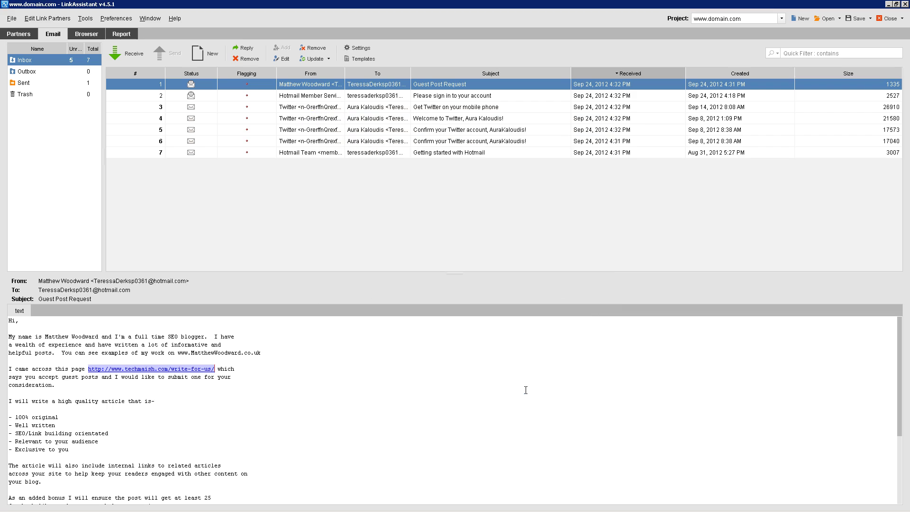
Change the techmaish partner's status to Guest Post Live and return to the partner list
right_click(421, 88)
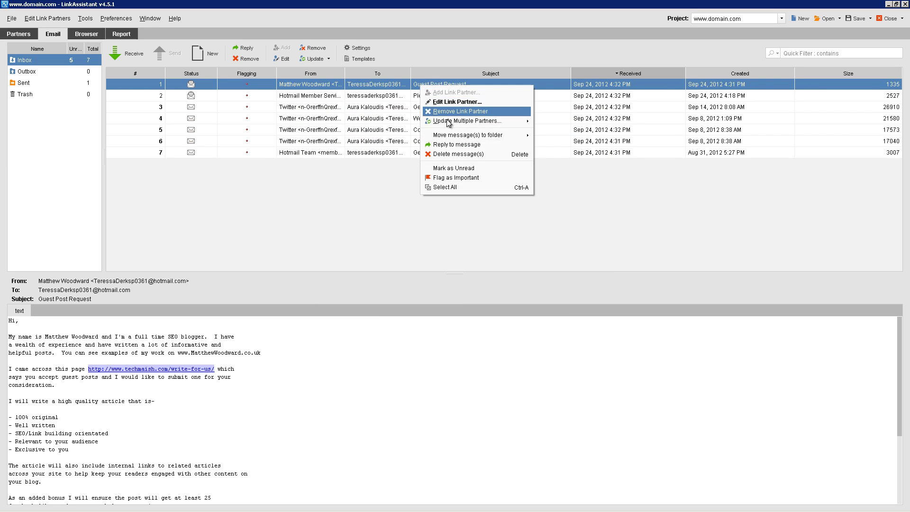
mouse_move(455, 122)
left_click(548, 133)
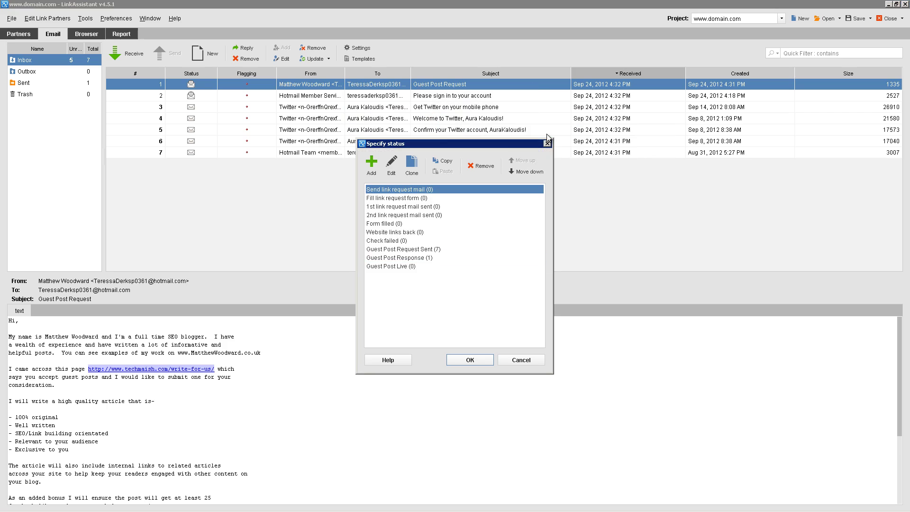
left_click(398, 268)
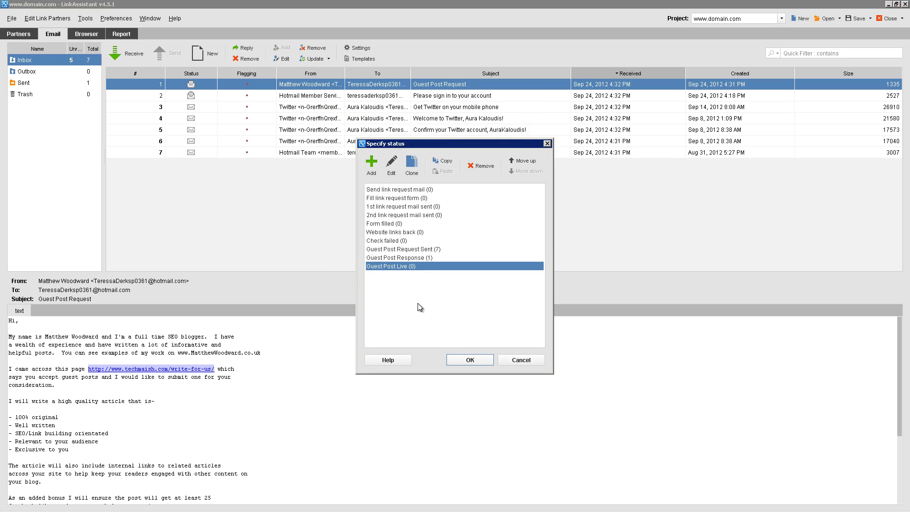
left_click(479, 360)
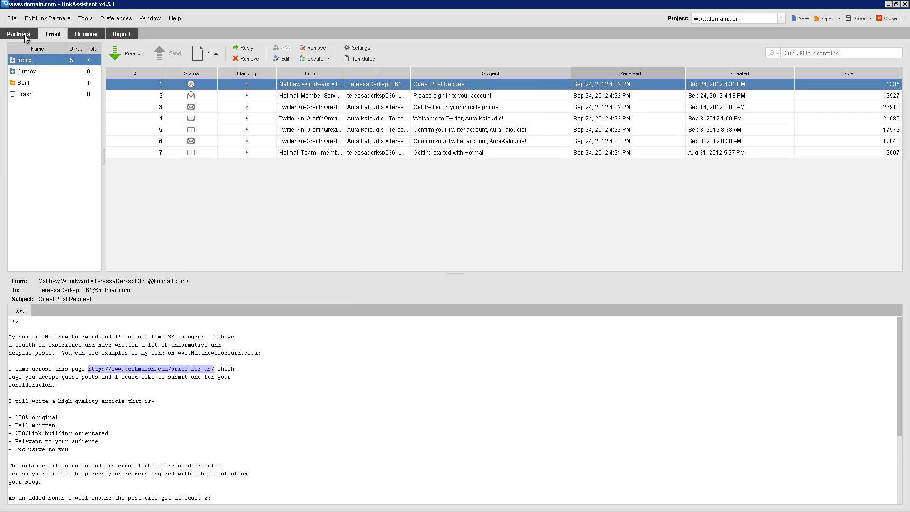
left_click(25, 35)
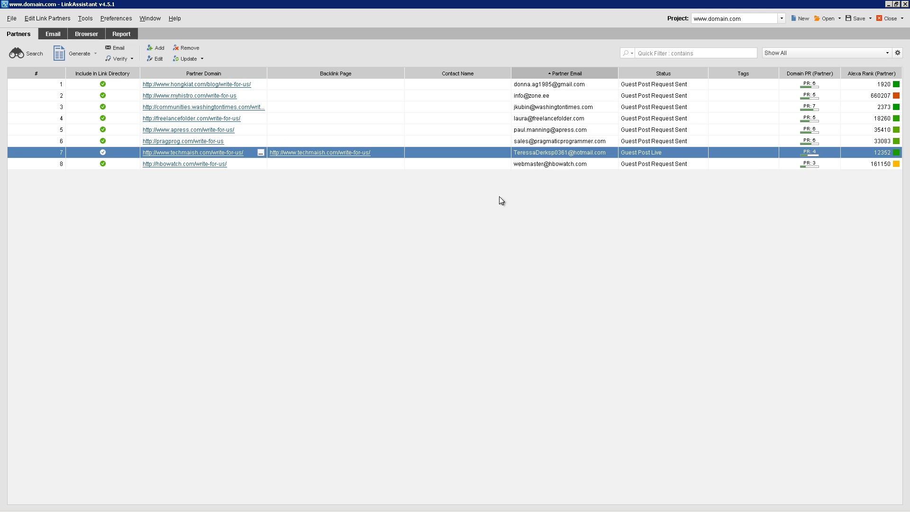
Step through the partner rows down to techmaish and glance at the email inbox
left_click(643, 122)
key("Up")
key("Up")
key("Up")
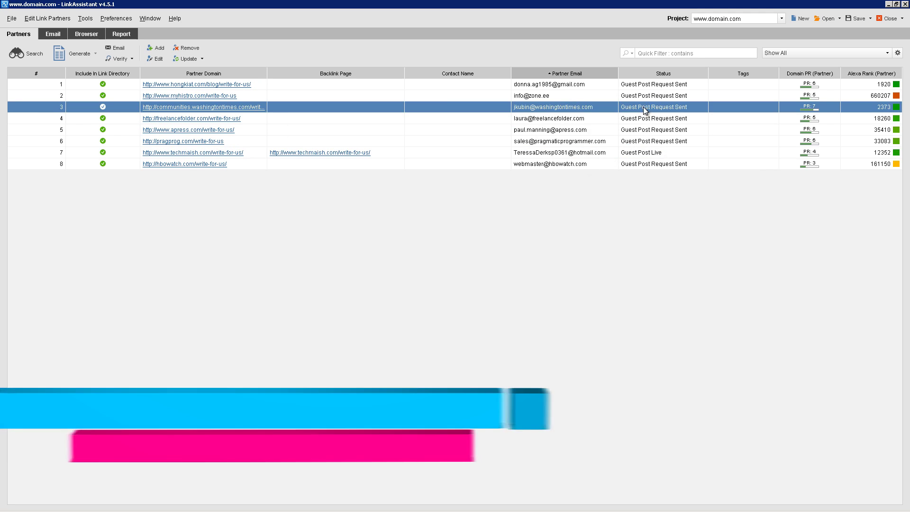
left_click(638, 143)
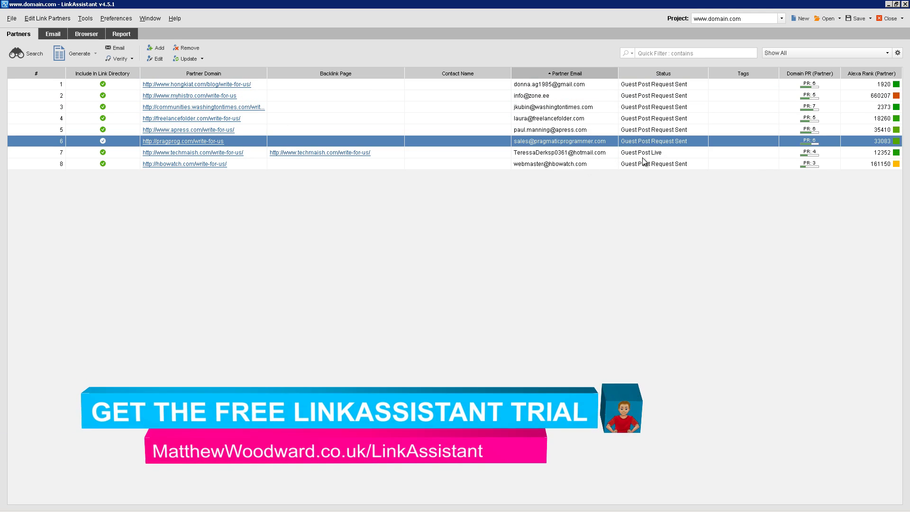
key("Down")
left_click(55, 34)
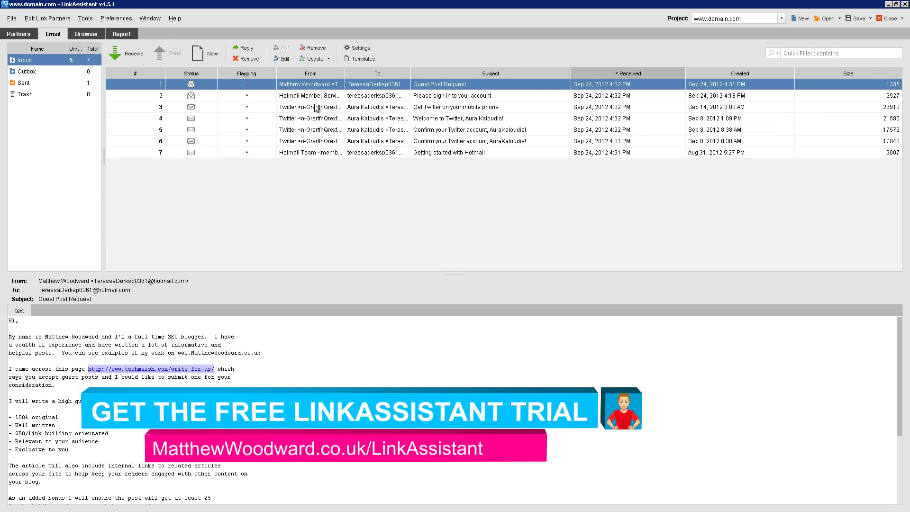
left_click(18, 34)
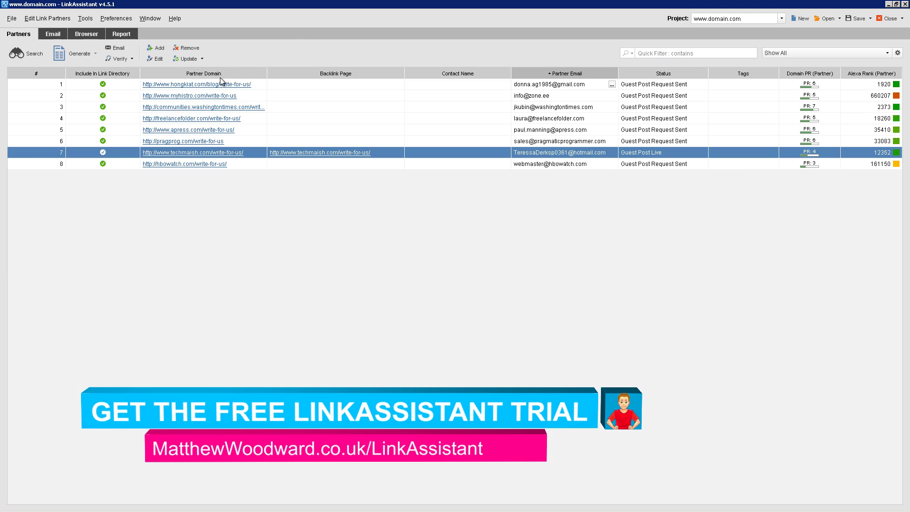
Review the apress.com and hongkiat.com rows among the eight guest-post partners
left_click(647, 129)
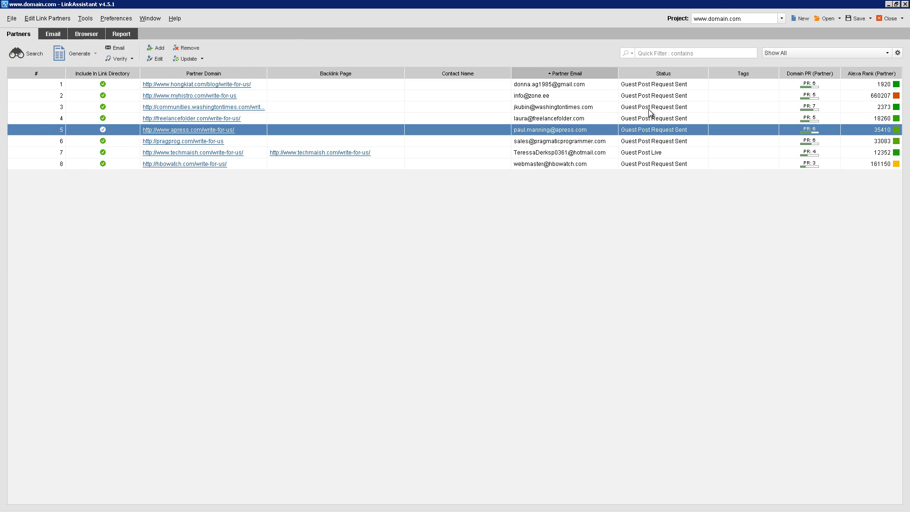
left_click(649, 109)
left_click(643, 133)
left_click(645, 87)
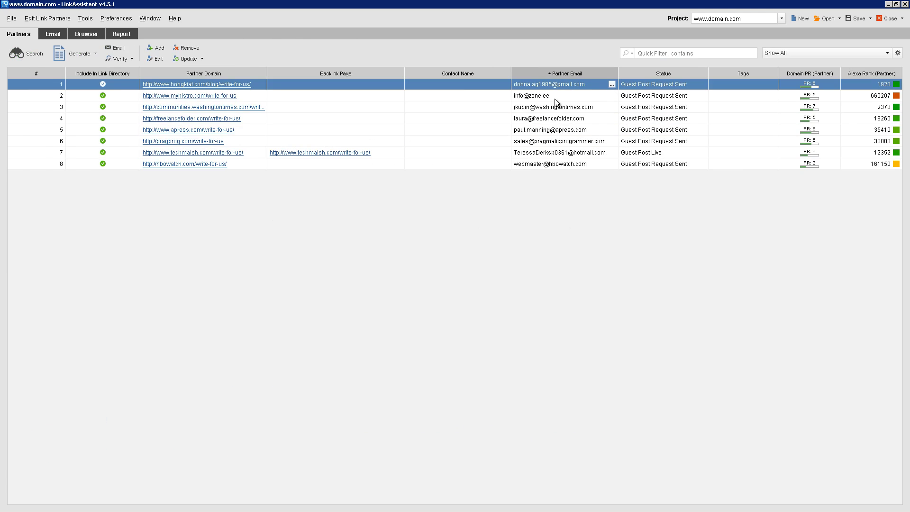
left_click(554, 98)
left_click(545, 110)
left_click(541, 122)
left_click(540, 131)
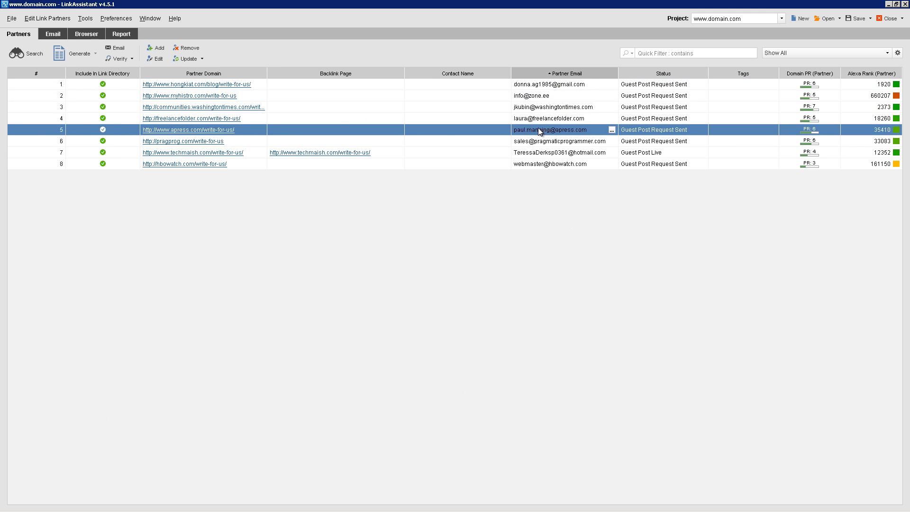
left_click(534, 140)
left_click(531, 152)
left_click(541, 86)
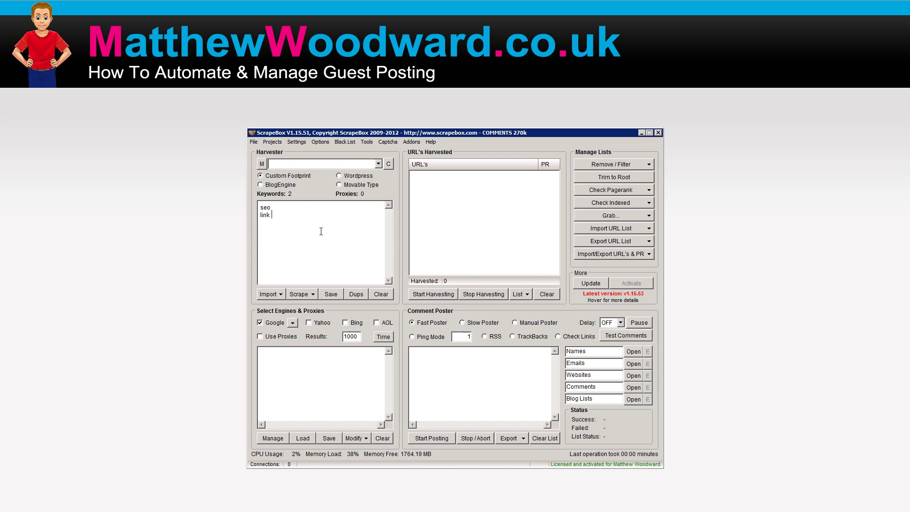
Finish the keywords and merge the Guest-Post-Footprints-Mergelist file into them
type("building")
left_click(261, 163)
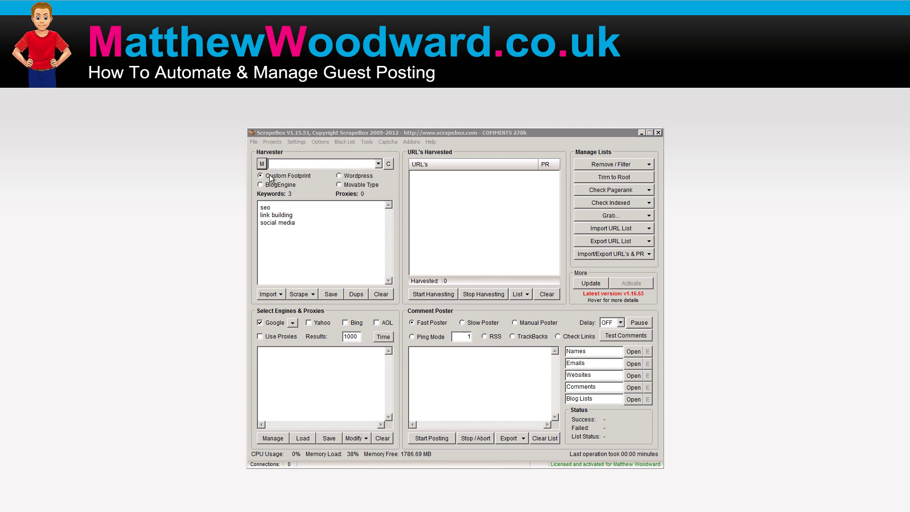
left_click(286, 252)
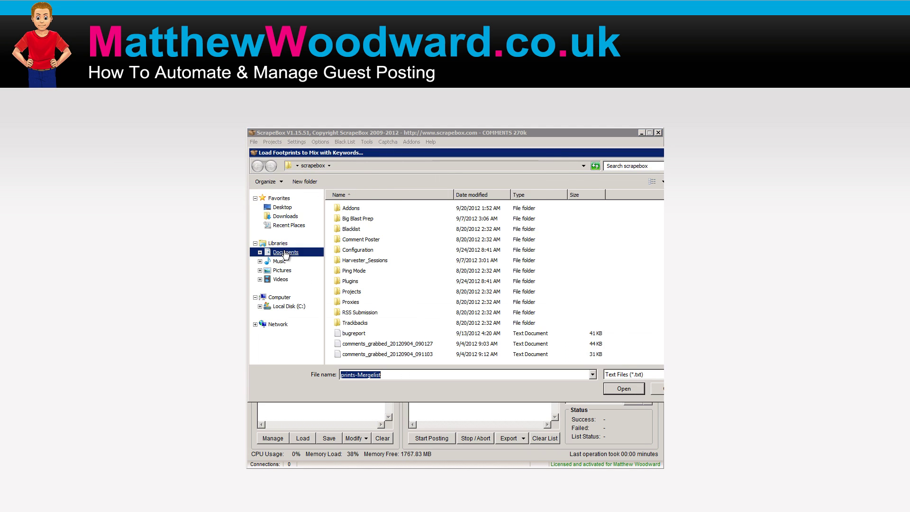
double_click(365, 266)
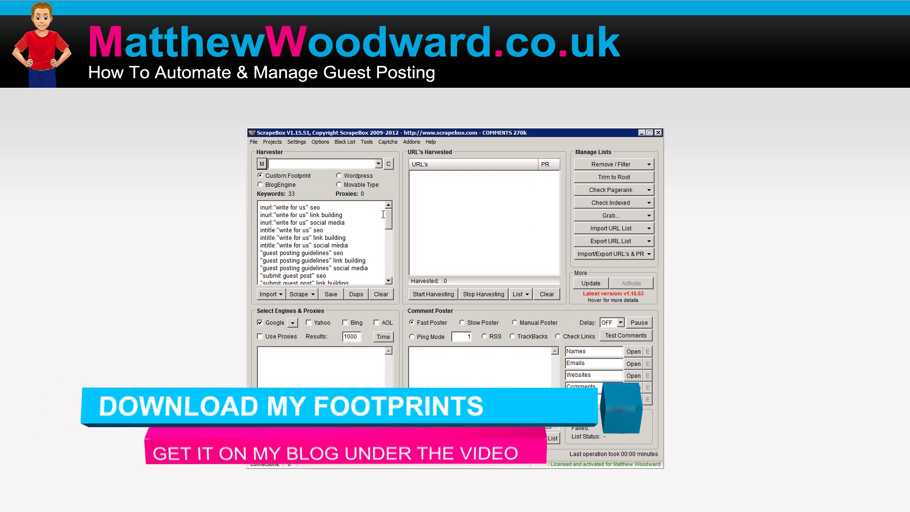
left_click_drag(391, 222, 388, 194)
scroll(316, 237, "down", 2)
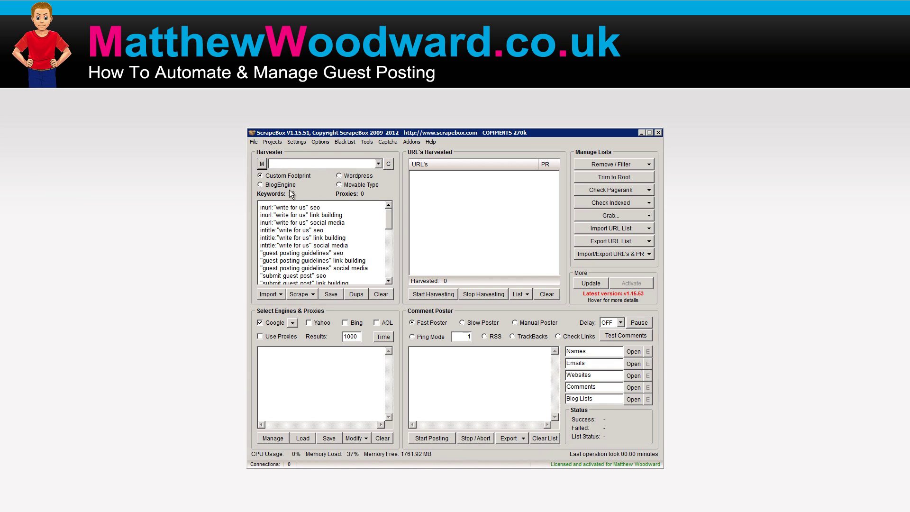
Harvest URLs without proxies and copy all 106 results to the clipboard
left_click(421, 295)
key("Return")
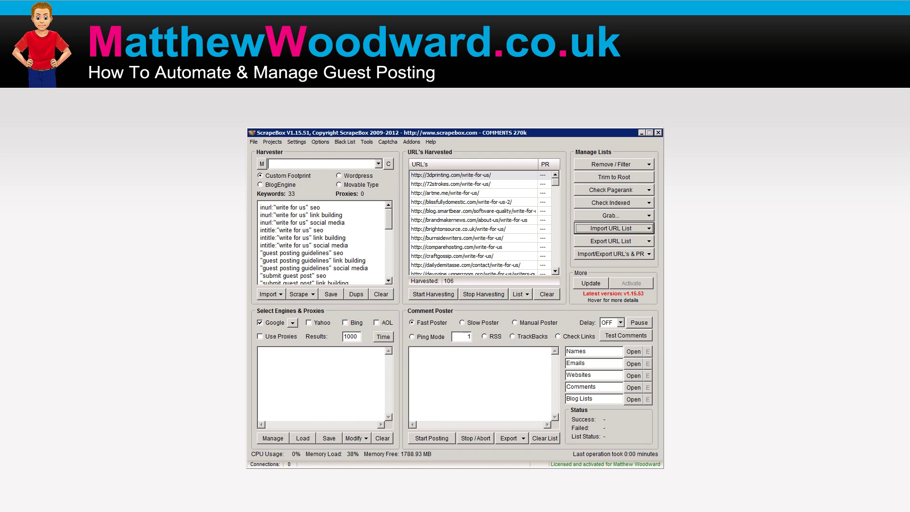
left_click(593, 241)
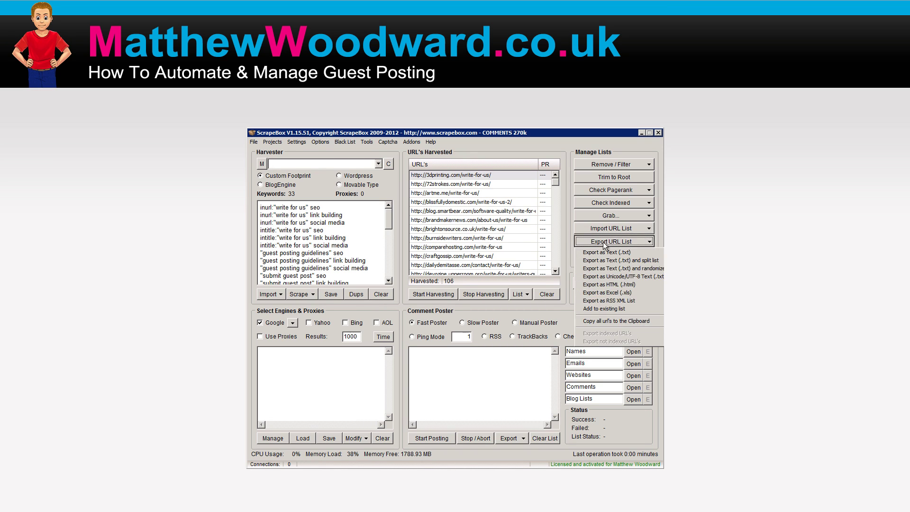
left_click(595, 320)
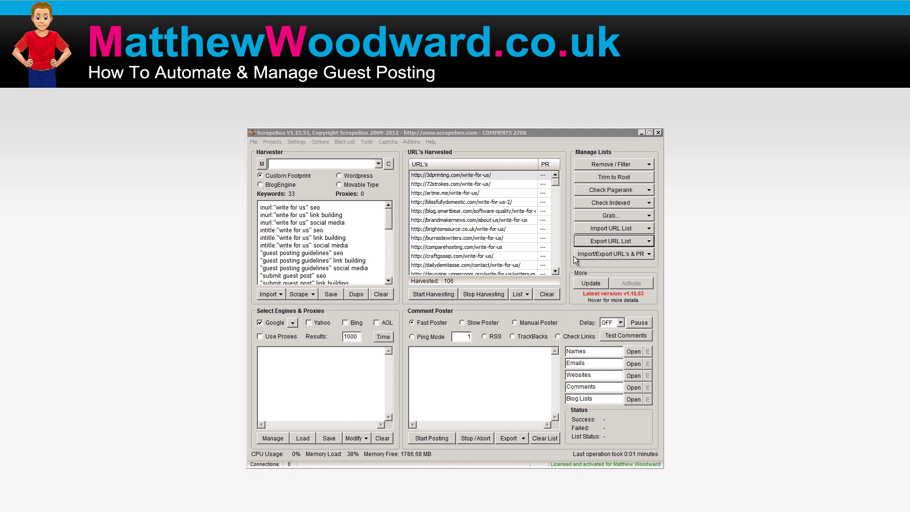
left_click(497, 332)
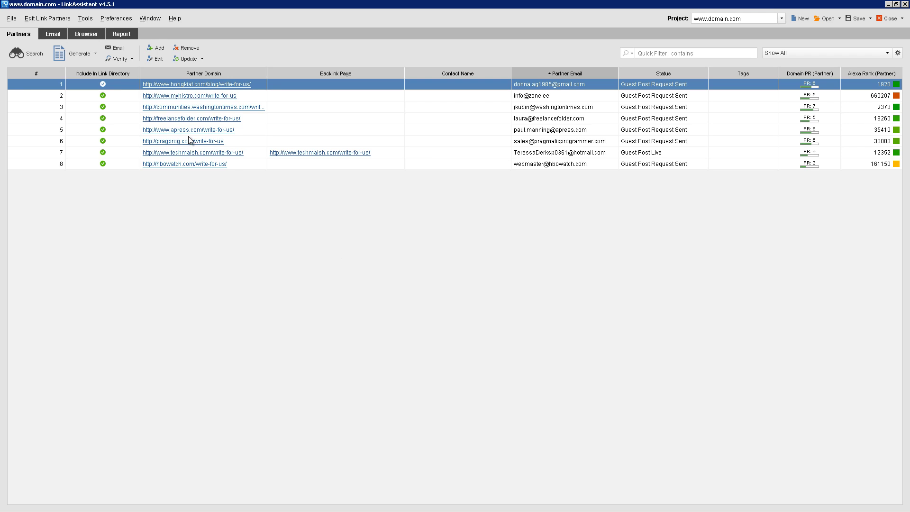
Import the harvested URLs as plain text, choosing to collect complete URLs
left_click(12, 19)
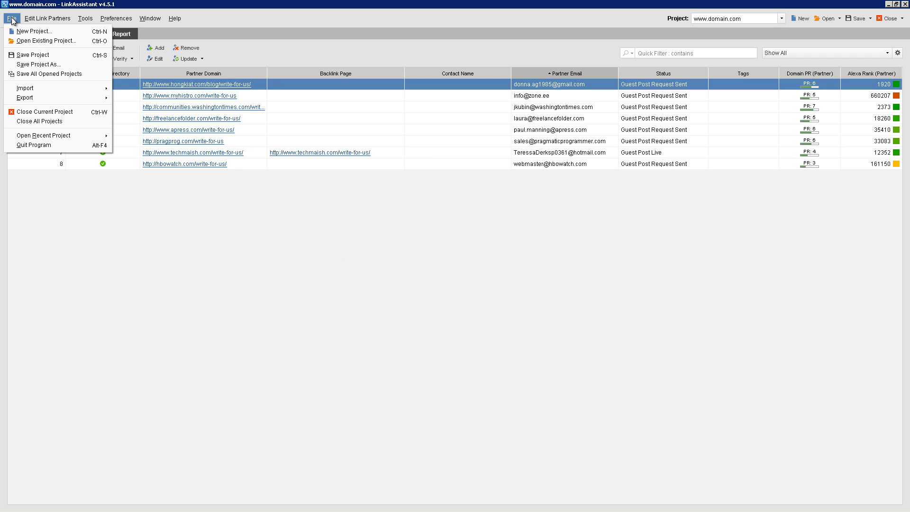
mouse_move(45, 87)
left_click(136, 101)
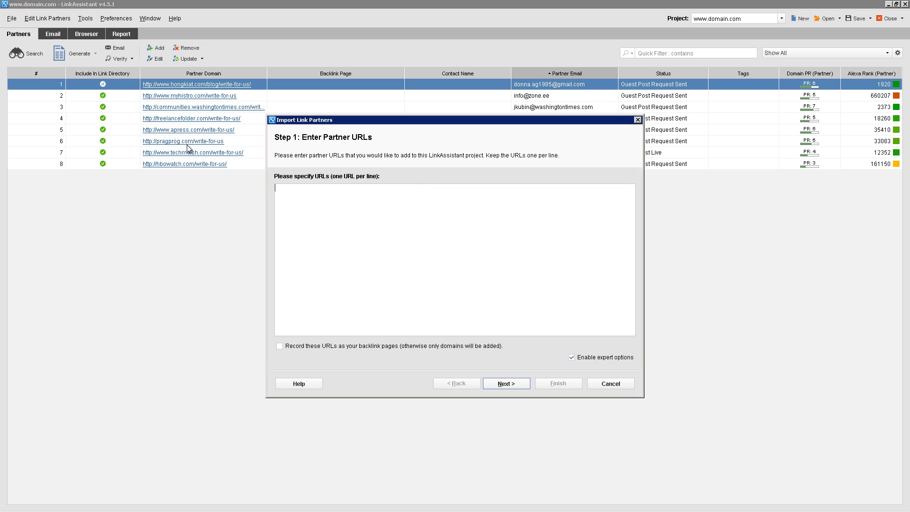
key("ctrl+v")
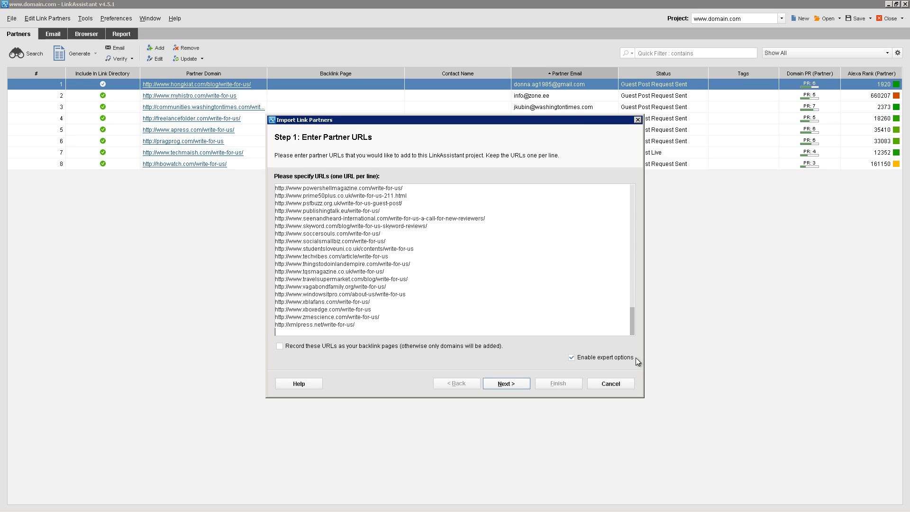
left_click(501, 384)
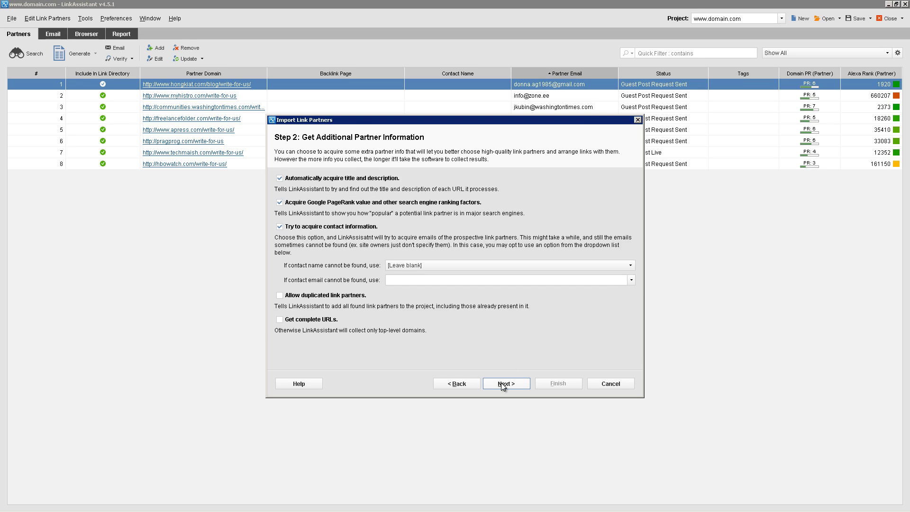
left_click(314, 321)
Skip Domain Google Popularity and Page Google PageRank, then import all found partners
left_click(508, 382)
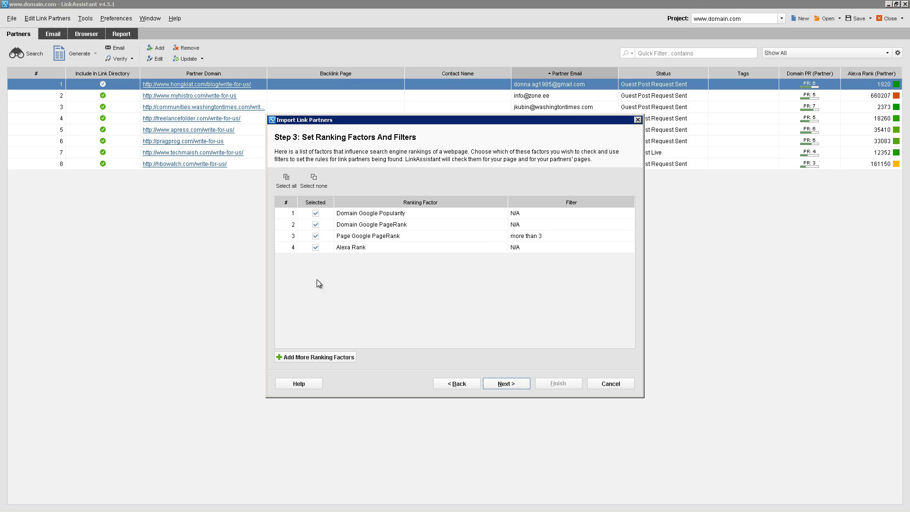
left_click(315, 214)
left_click(315, 236)
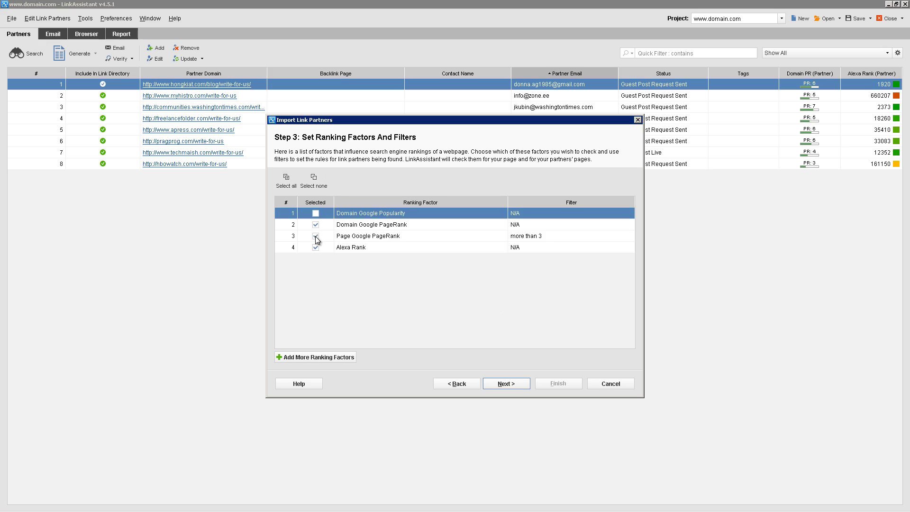
left_click(363, 226)
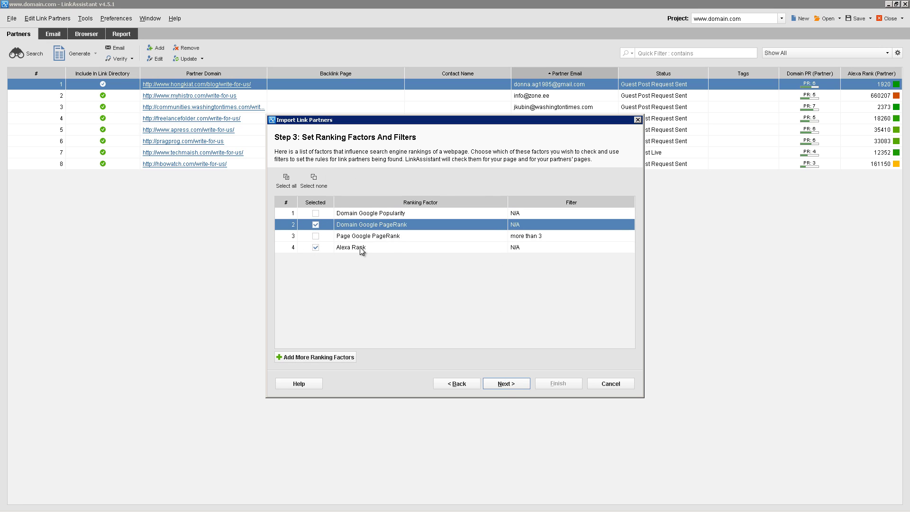
left_click(360, 247)
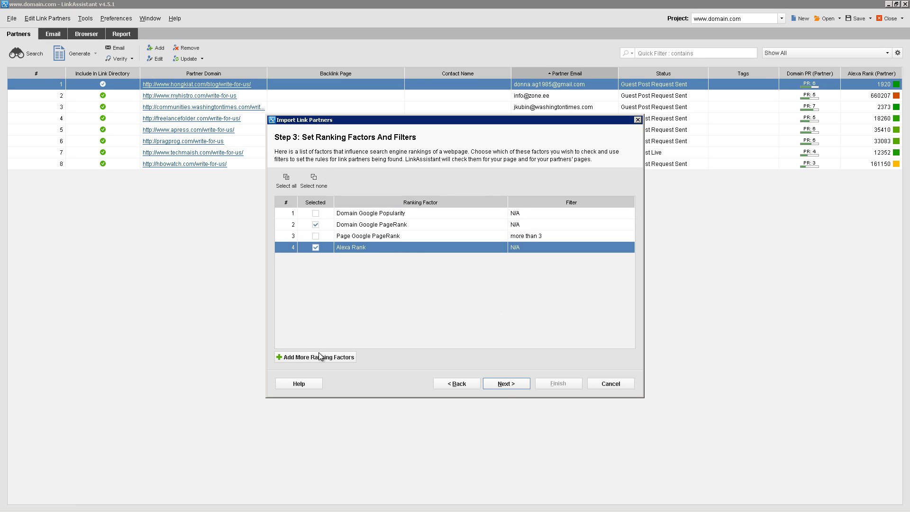
left_click(505, 382)
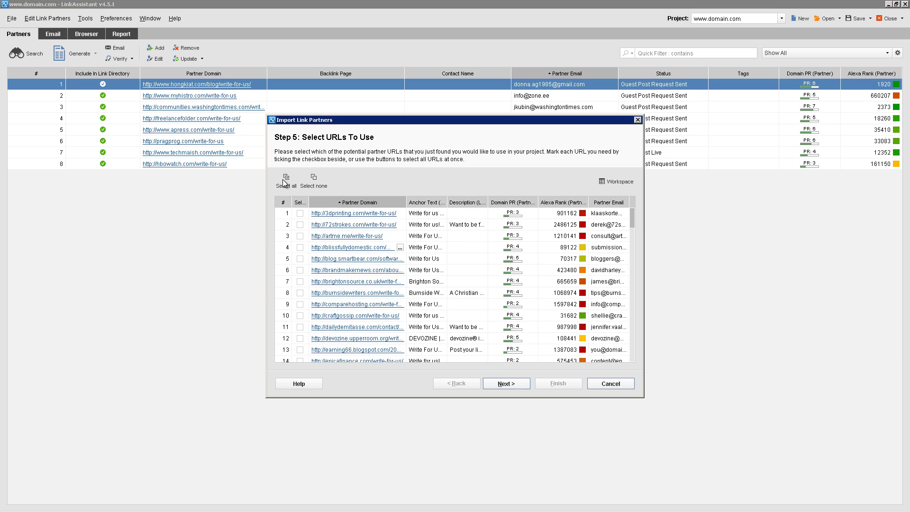
left_click(284, 180)
left_click(505, 384)
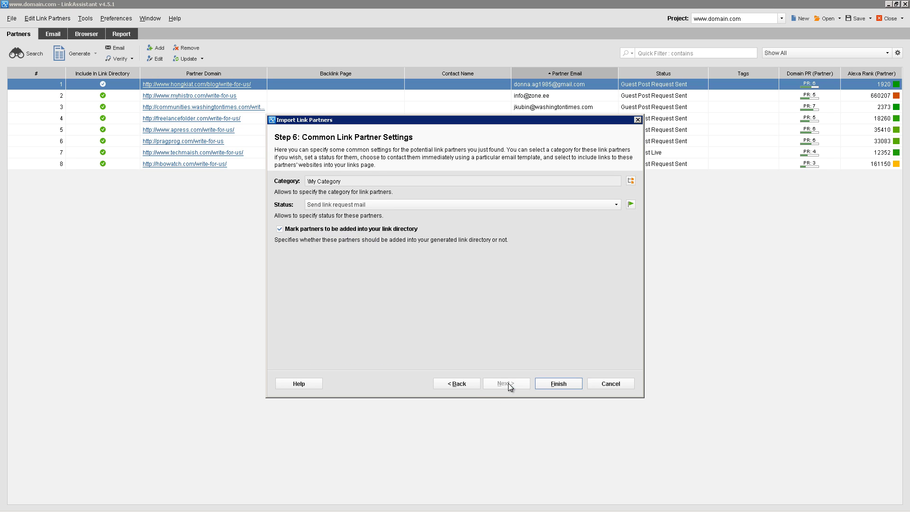
left_click(557, 384)
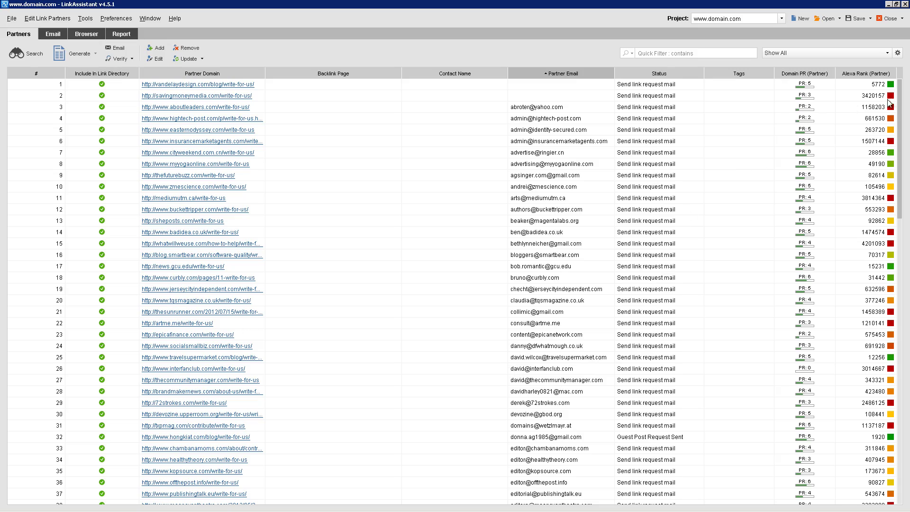
Delete the vandelaydesign.com and savingmoneymedia.com partners, which lack email addresses
scroll(889, 104, "down", 16)
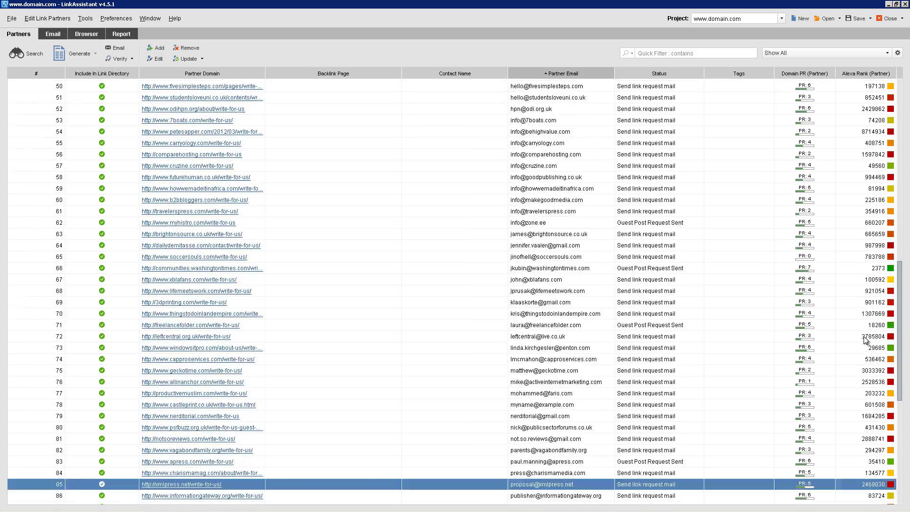
scroll(864, 340, "up", 16)
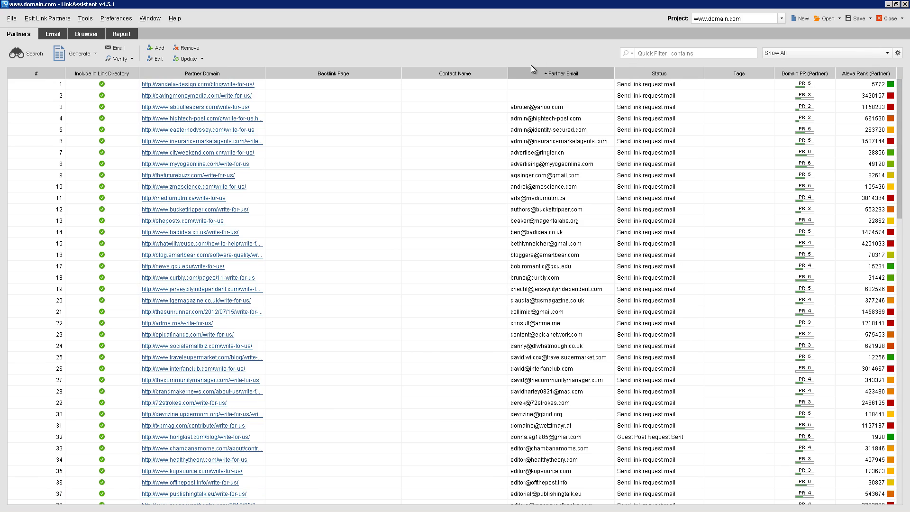
left_click(538, 84)
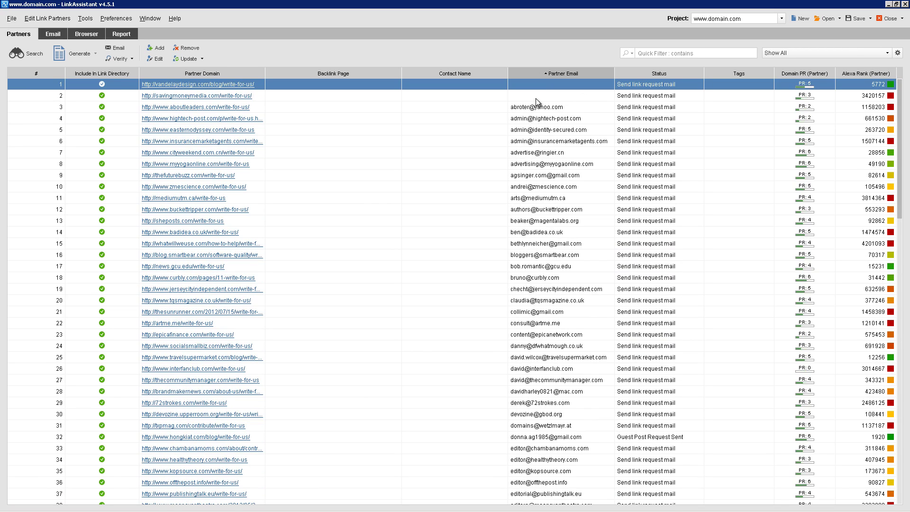
left_click(535, 98, "shift")
right_click(534, 97)
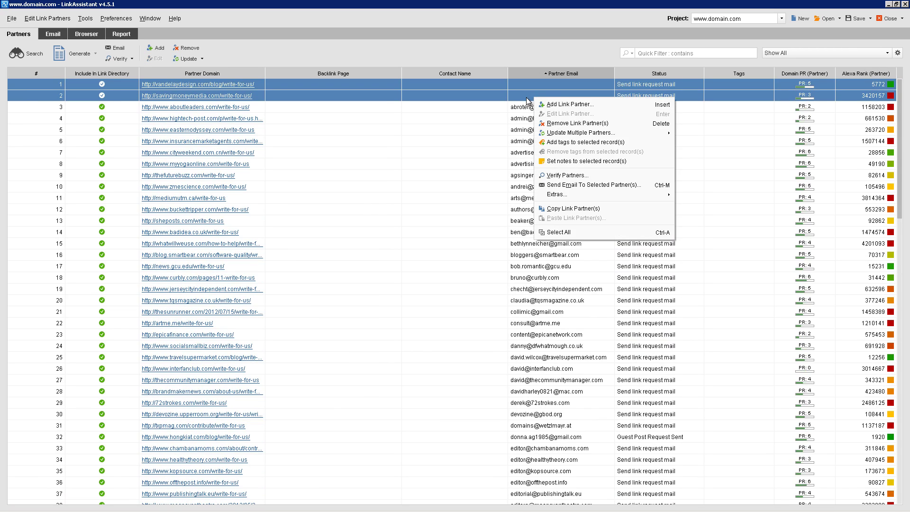
left_click(551, 124)
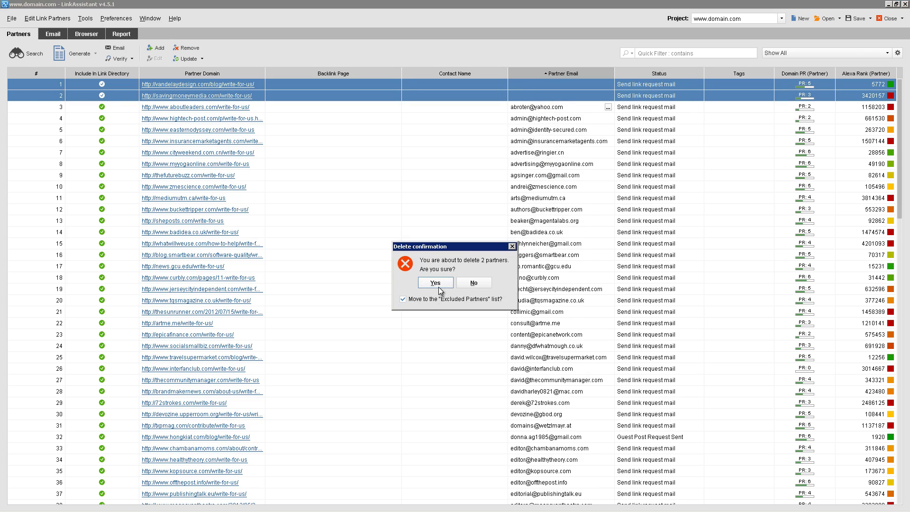
left_click(439, 286)
left_click_drag(900, 96, 889, 445)
scroll(871, 263, "up", 20)
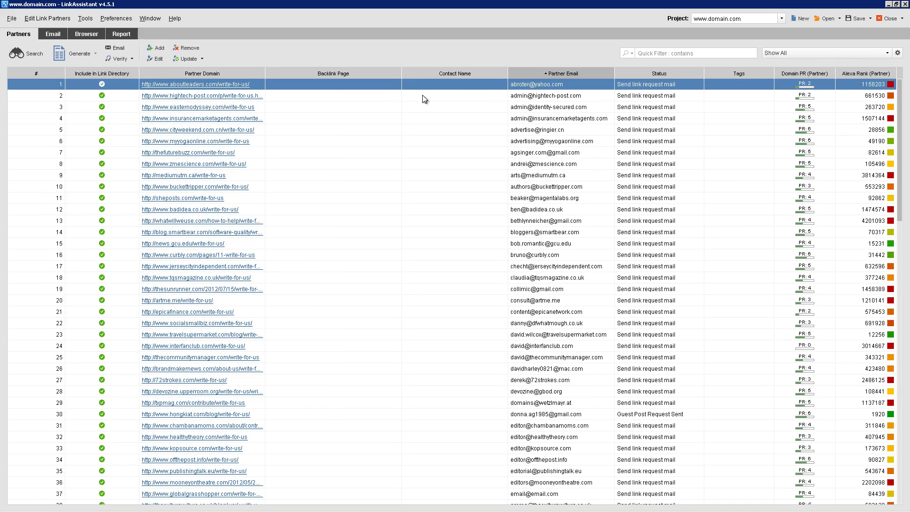
left_click(385, 133)
key("ctrl+a")
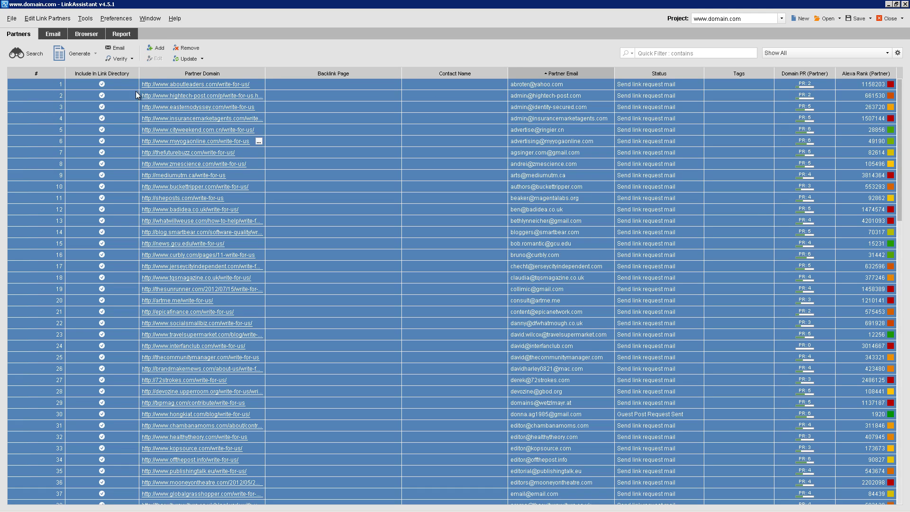
left_click(113, 48)
left_click(532, 162)
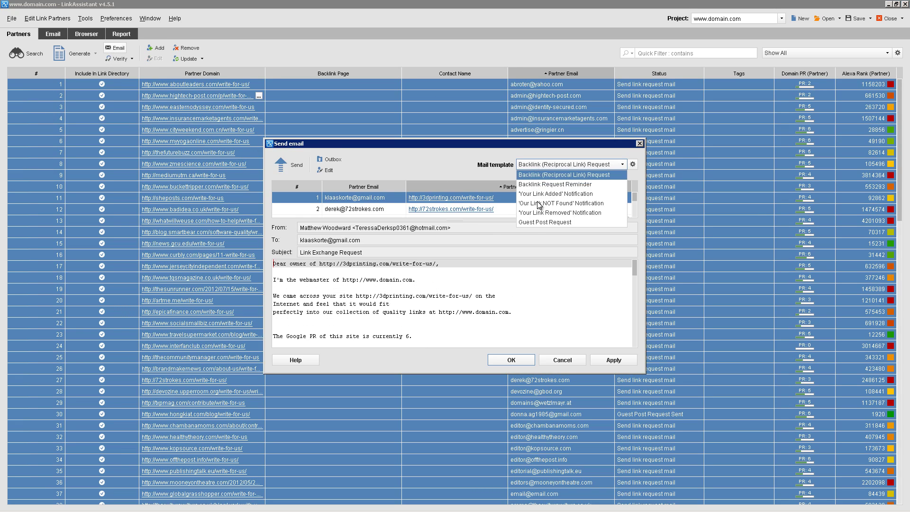
left_click(532, 223)
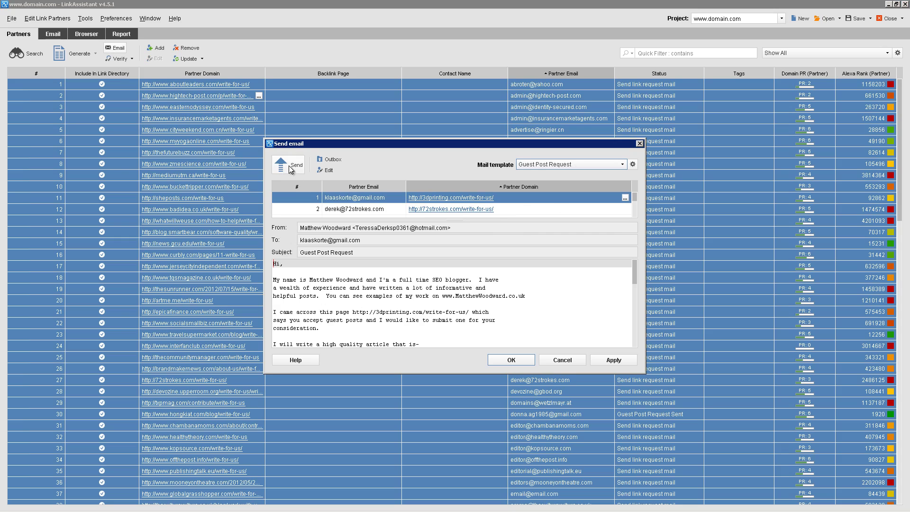
left_click(288, 166)
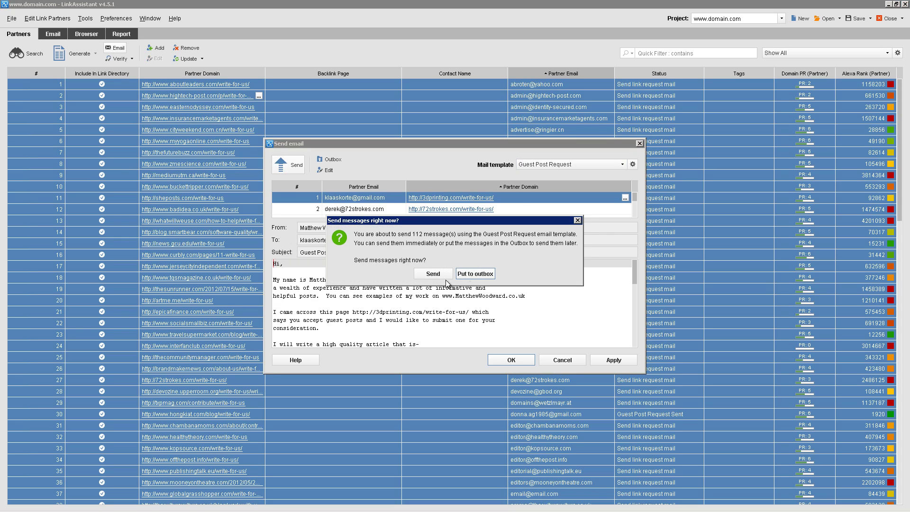
left_click(577, 220)
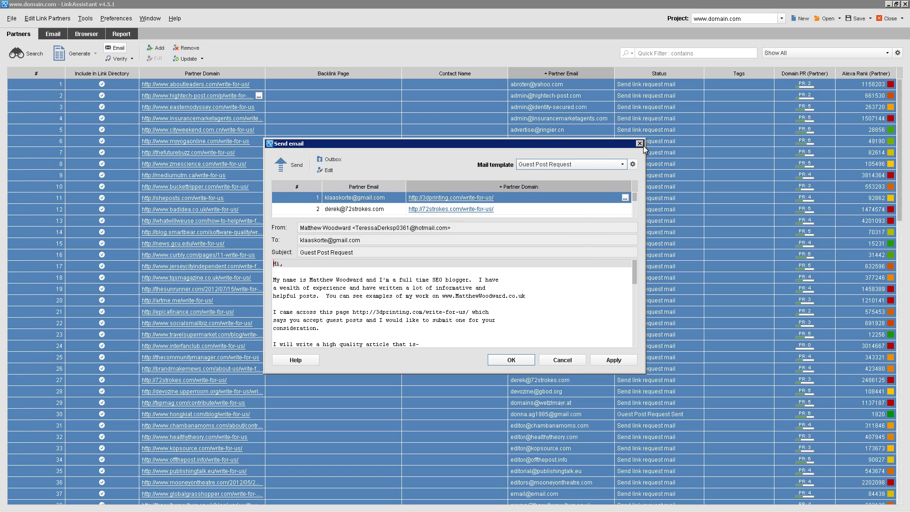
left_click(637, 142)
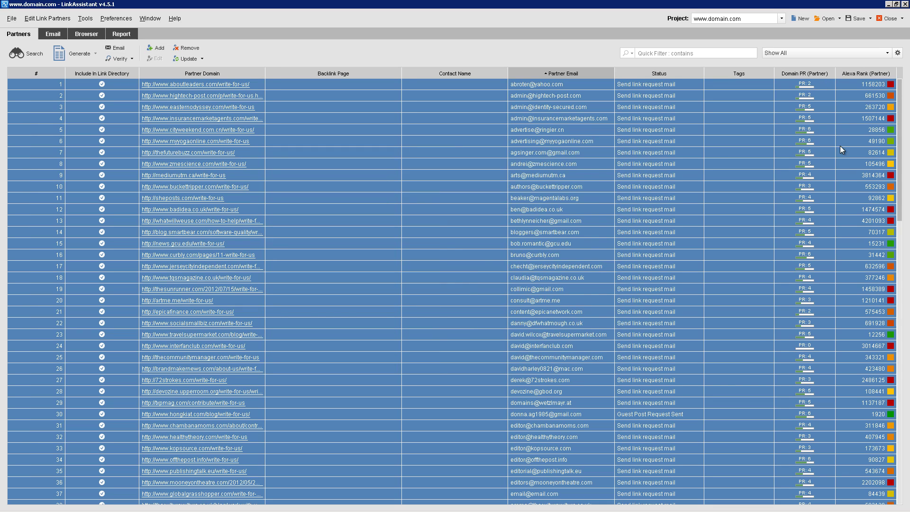
left_click(851, 134)
Sort partners by Alexa Rank ascending so hongkiat.com at 1920 leads the table
left_click(861, 76)
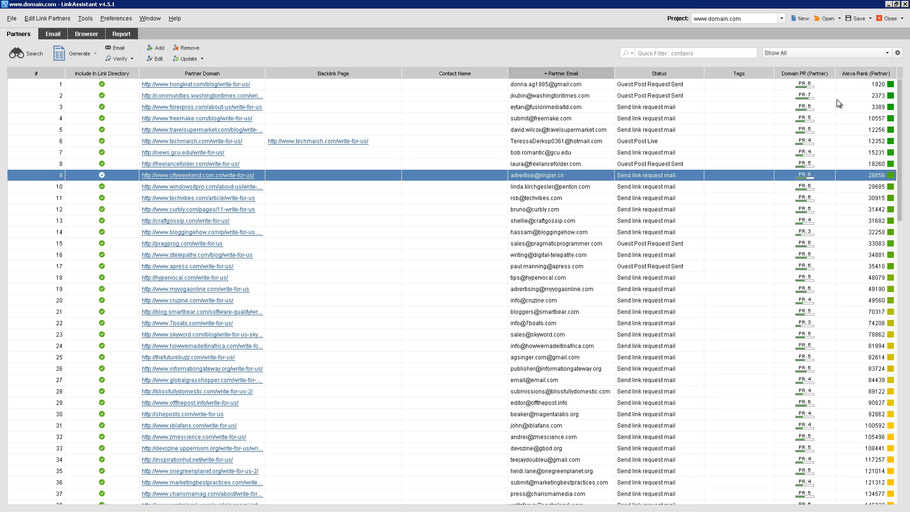
left_click(335, 92)
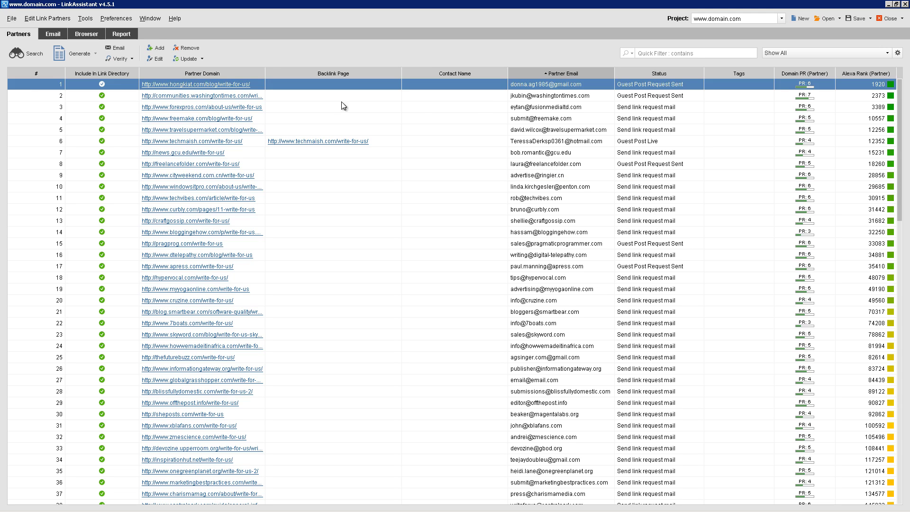
left_click(858, 302, "shift")
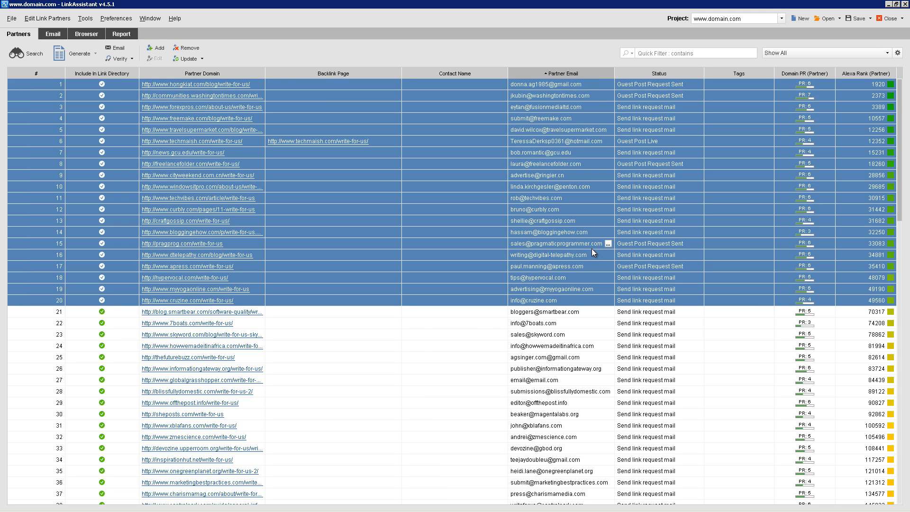
left_click(168, 189)
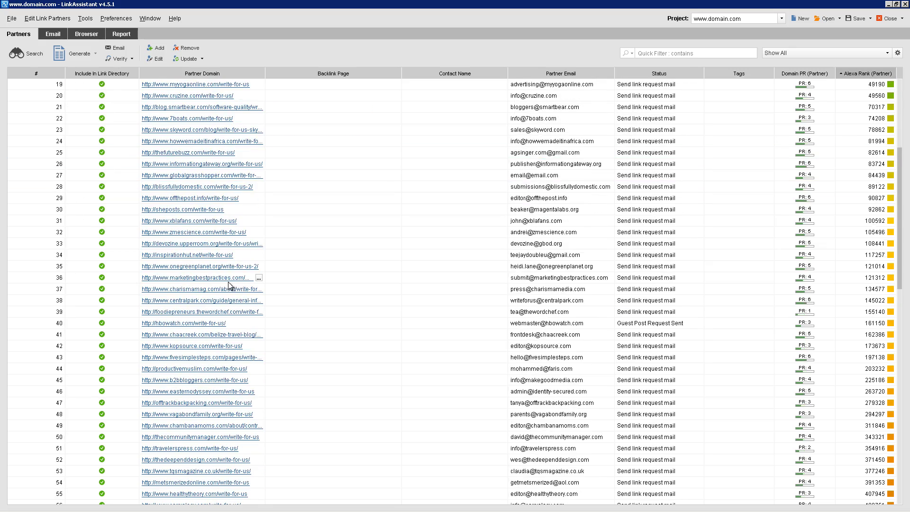
scroll(299, 312, "down", 10)
scroll(299, 312, "up", 3)
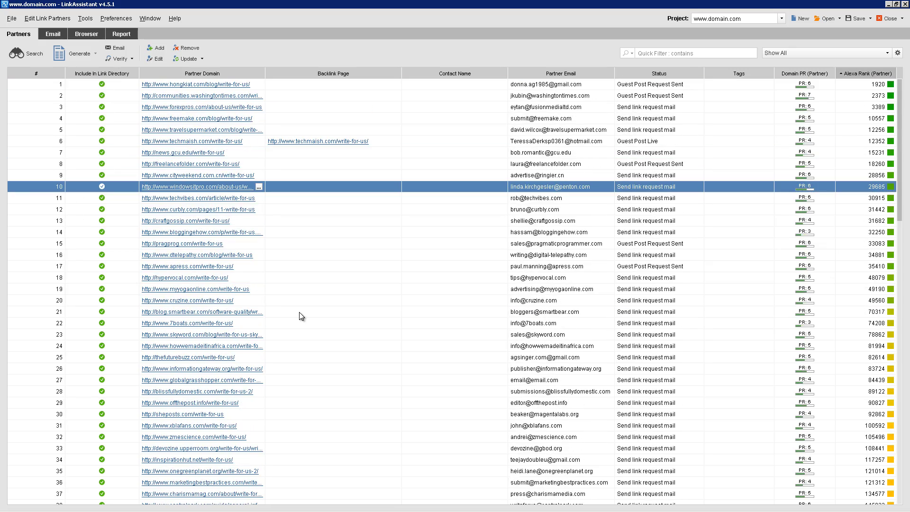
left_click(539, 87)
left_click(538, 107, "shift")
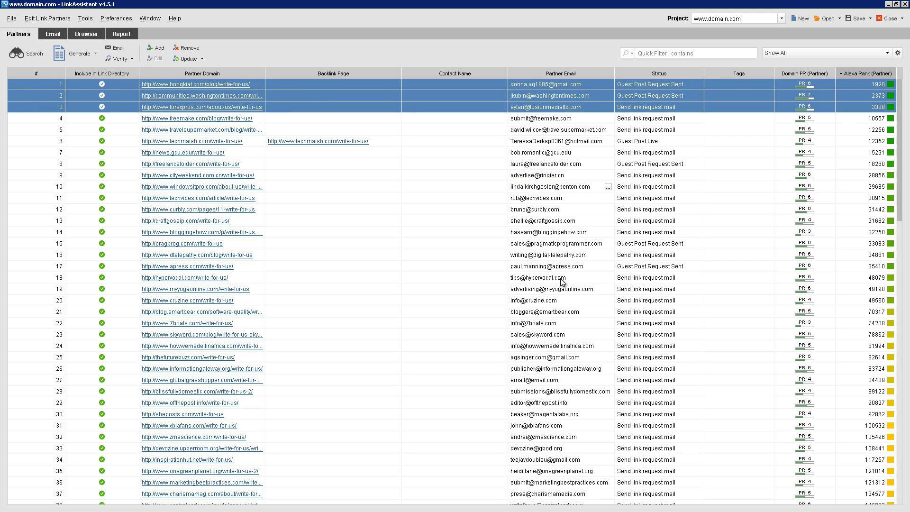
left_click(563, 108)
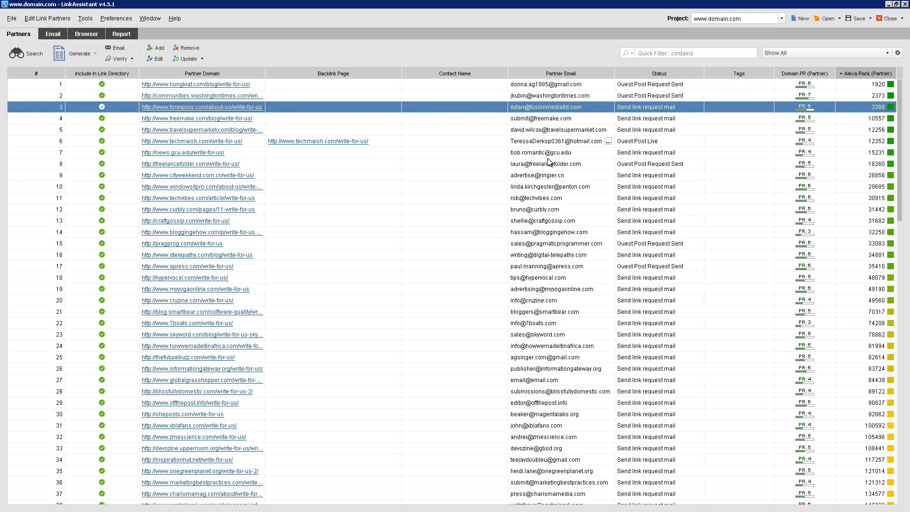
key("ctrl+a")
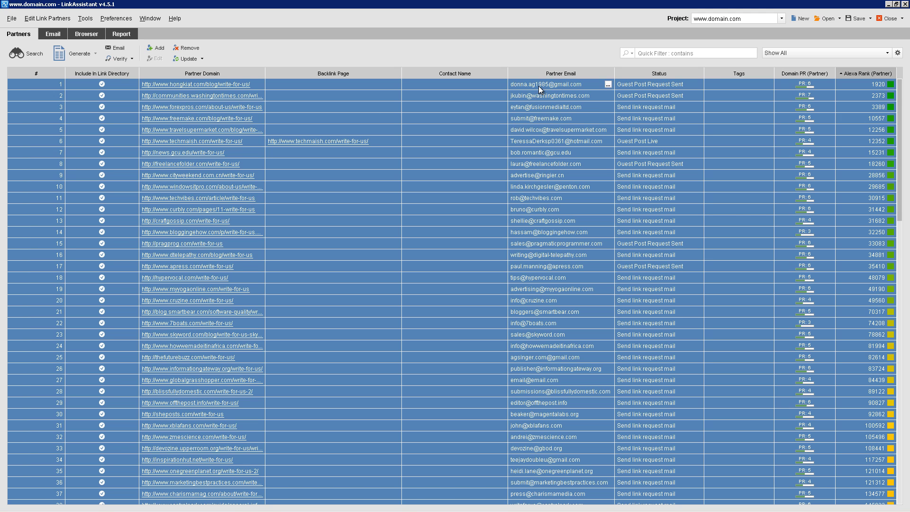
left_click(545, 85)
Confirm email settings: smtp.live.com port 587 outgoing, pop3.live.com port 995 SSL/TLS incoming
left_click(102, 20)
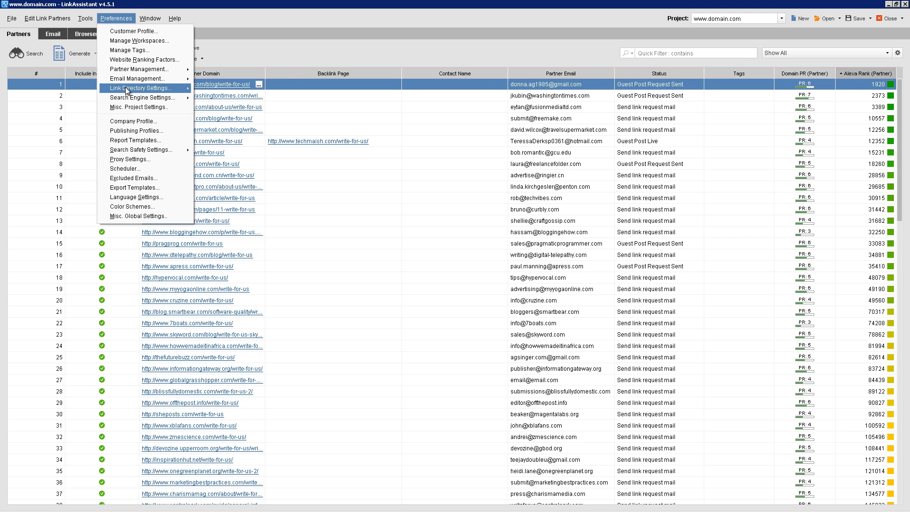
mouse_move(142, 78)
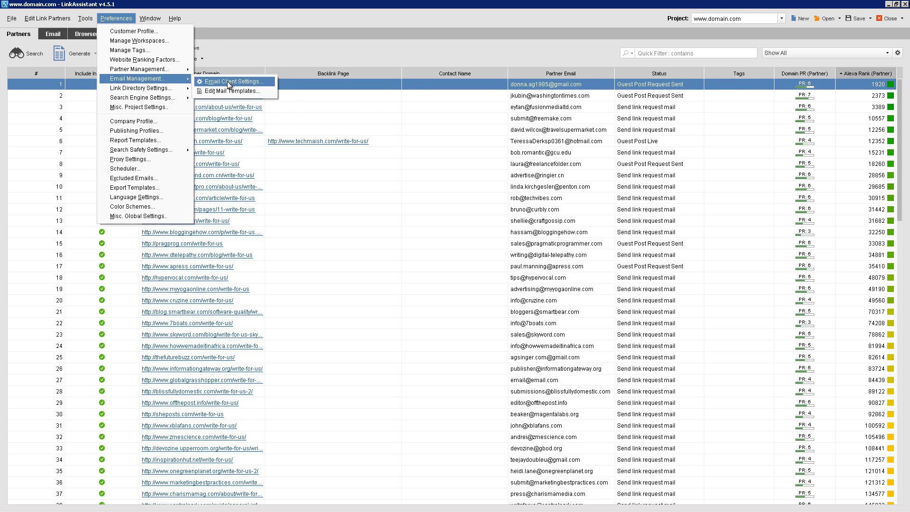
left_click(230, 82)
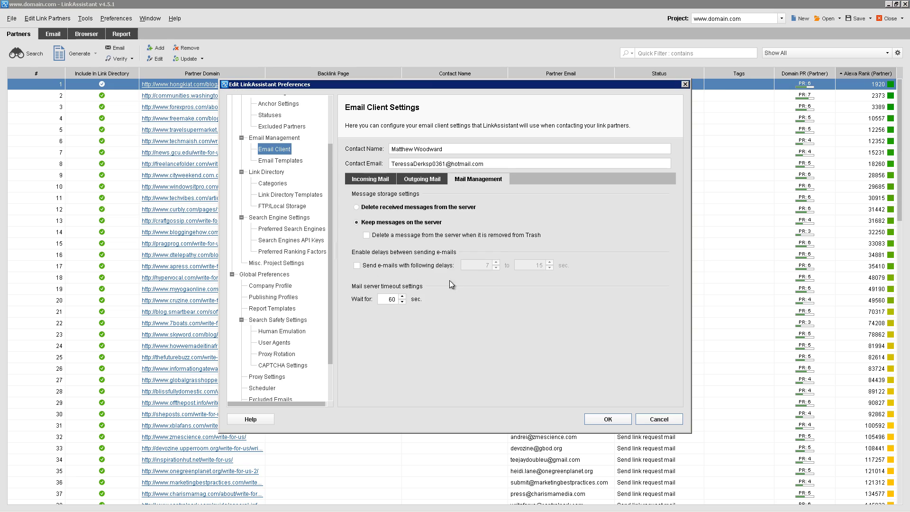
left_click(425, 179)
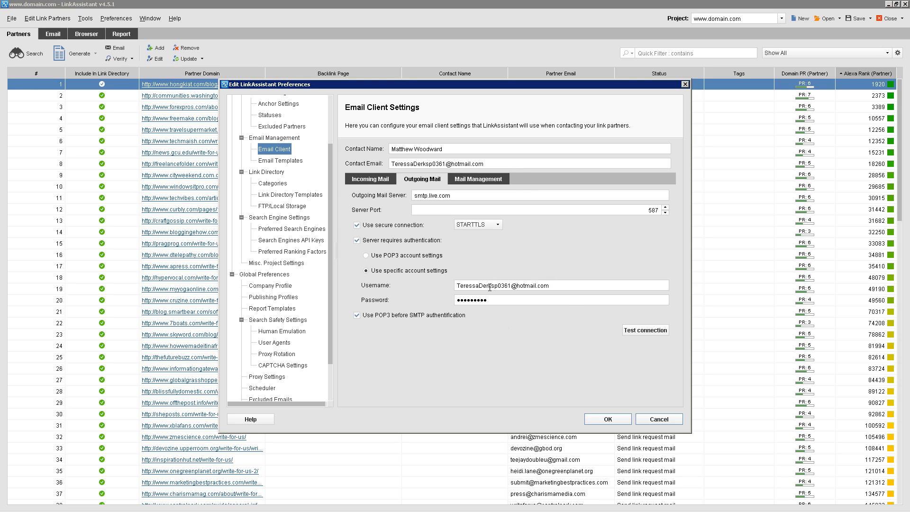
left_click(382, 181)
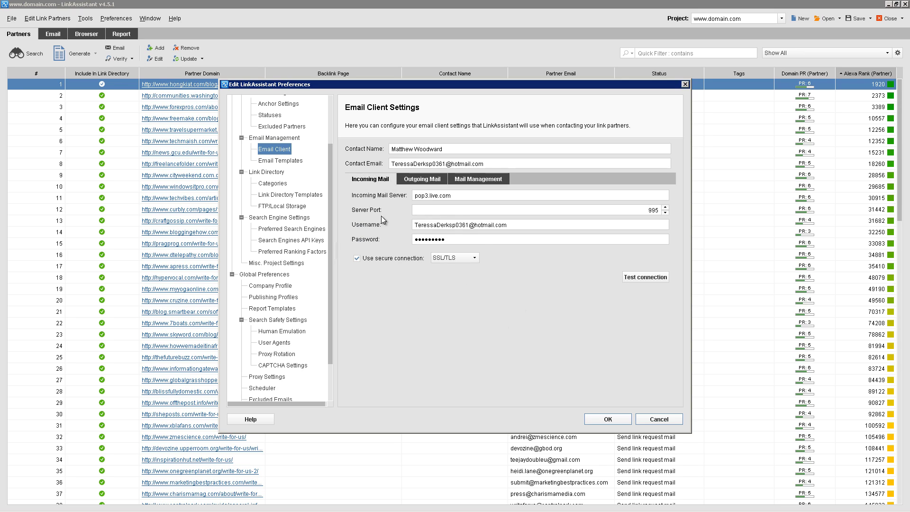
triple_click(407, 159)
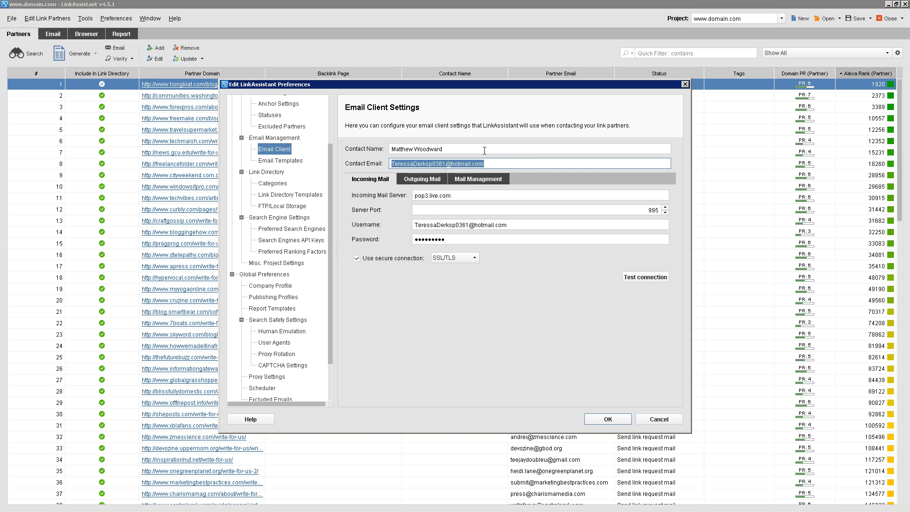
left_click(601, 419)
left_click(435, 221)
scroll(436, 323, "down", 2)
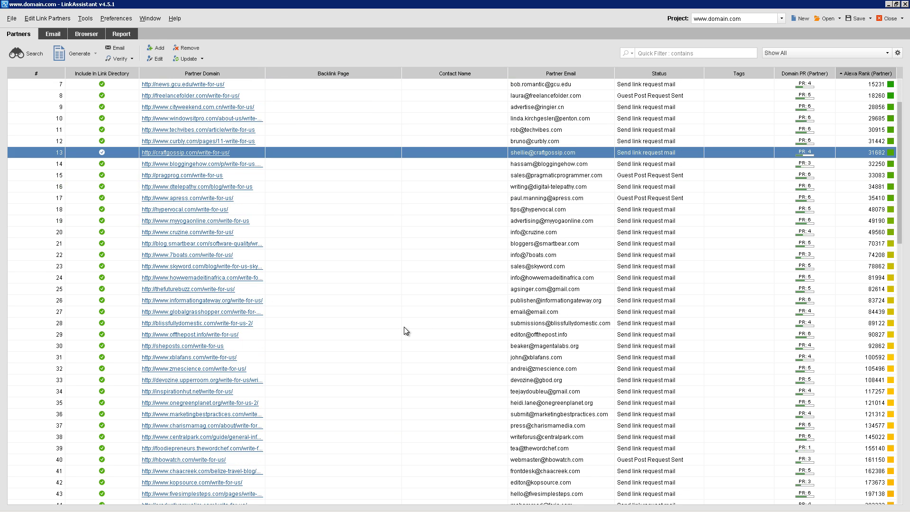
scroll(433, 306, "up", 2)
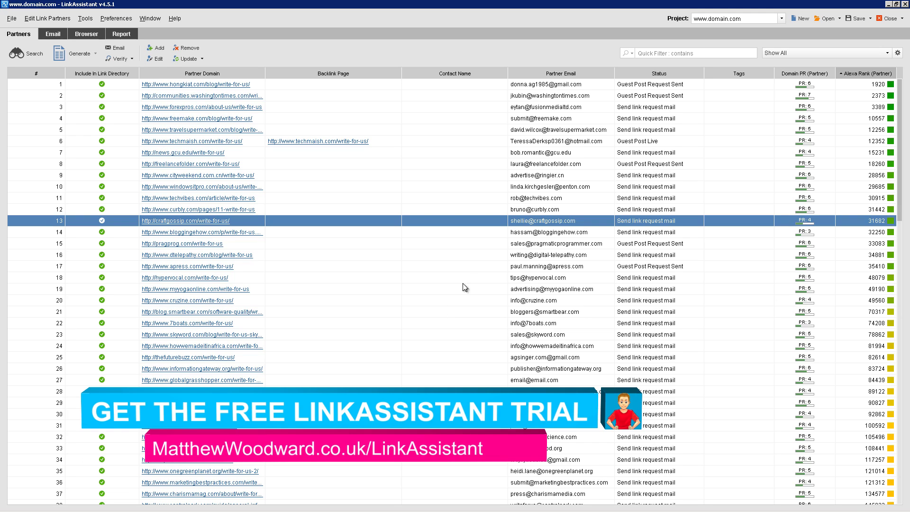
key("alt+Tab")
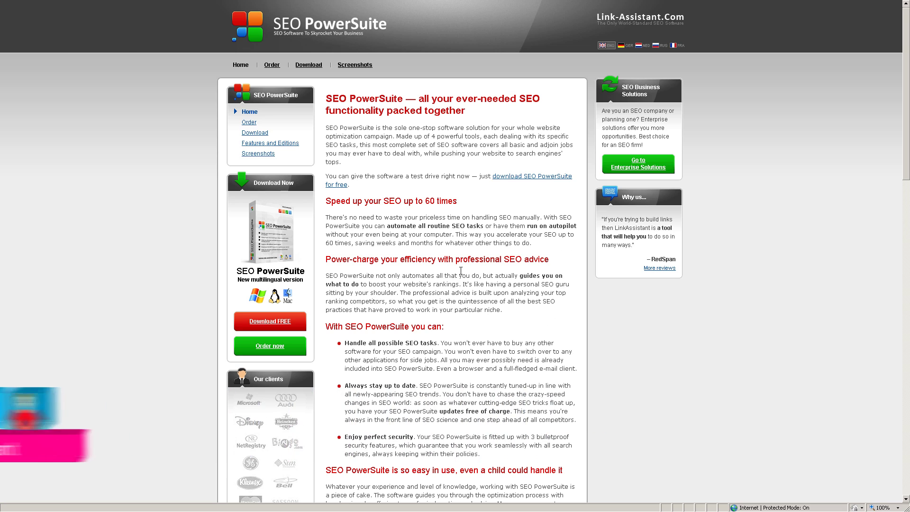
Scroll the SEO PowerSuite page down to the 'So what's included?' tool overview
scroll(463, 280, "down", 3)
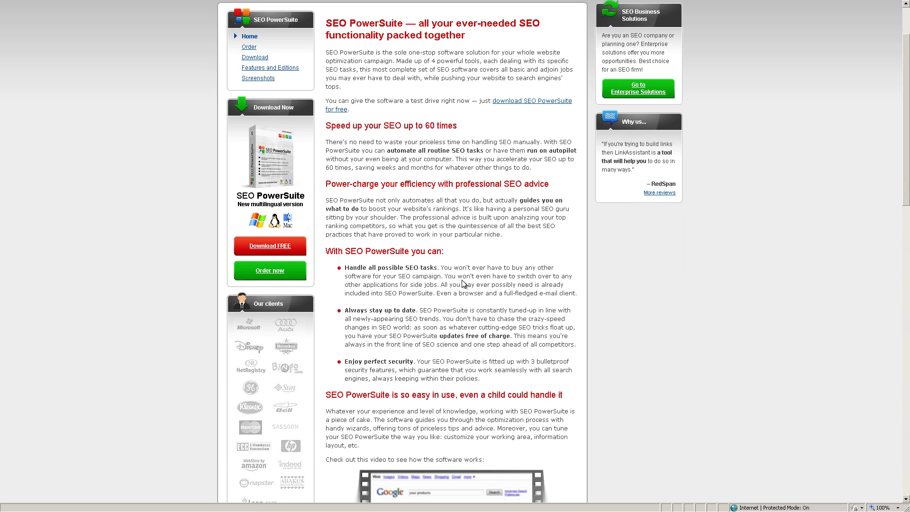
scroll(459, 282, "down", 3)
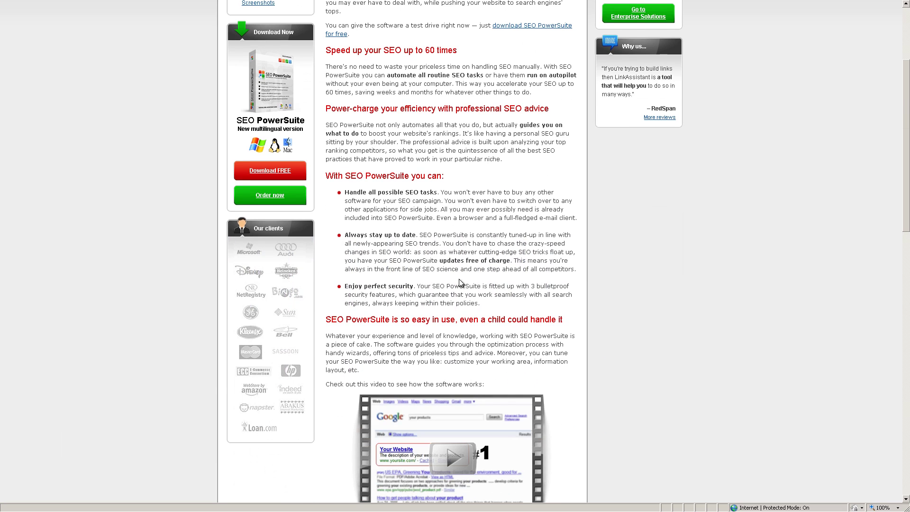
scroll(460, 280, "down", 3)
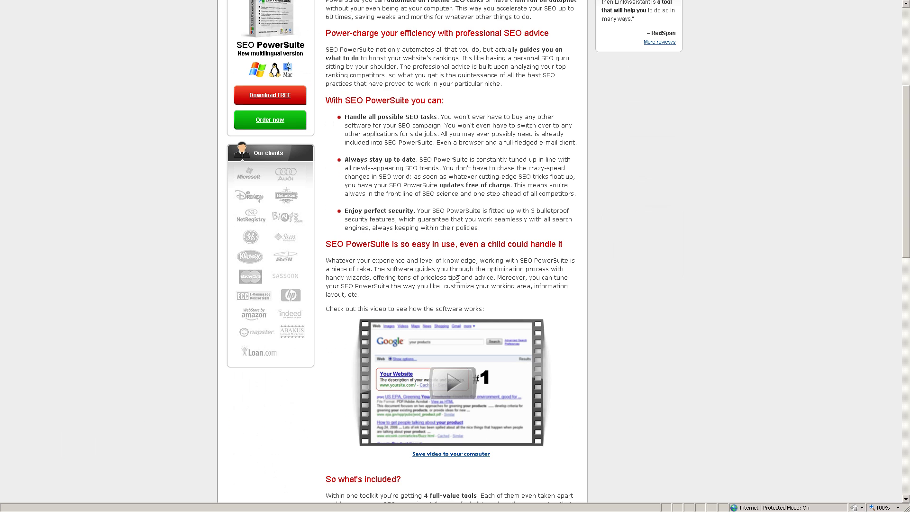
scroll(458, 280, "up", 9)
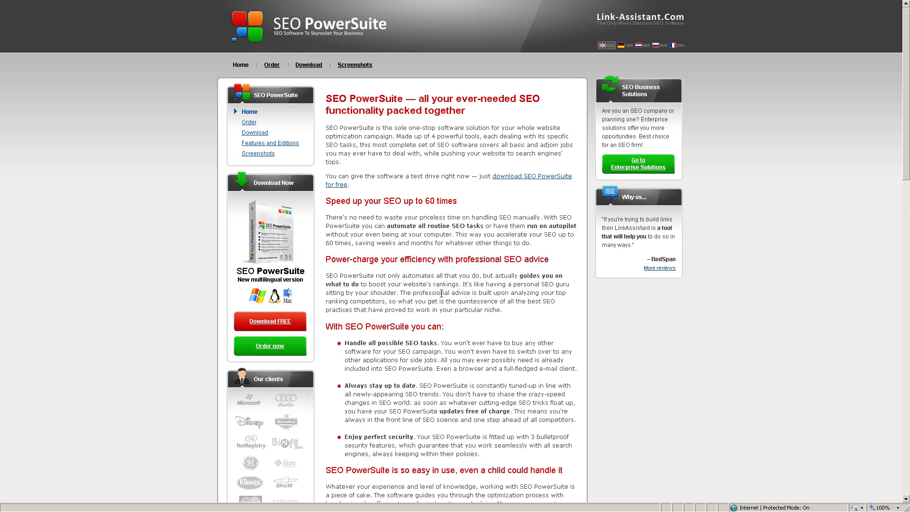
scroll(441, 293, "down", 6)
scroll(441, 294, "down", 3)
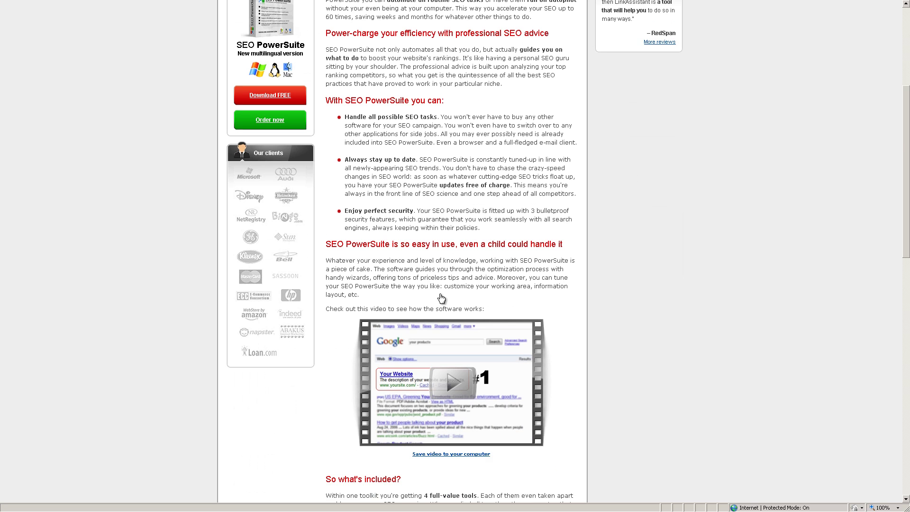
scroll(439, 297, "down", 12)
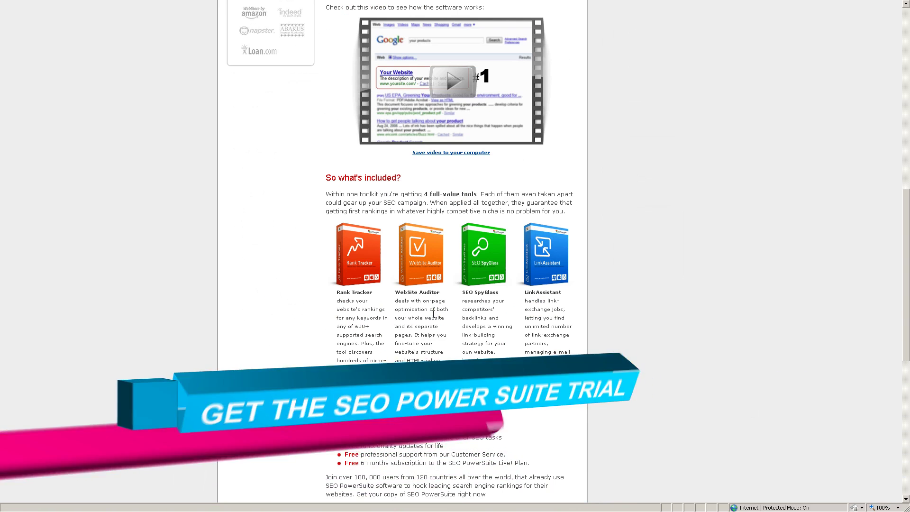
scroll(426, 322, "down", 6)
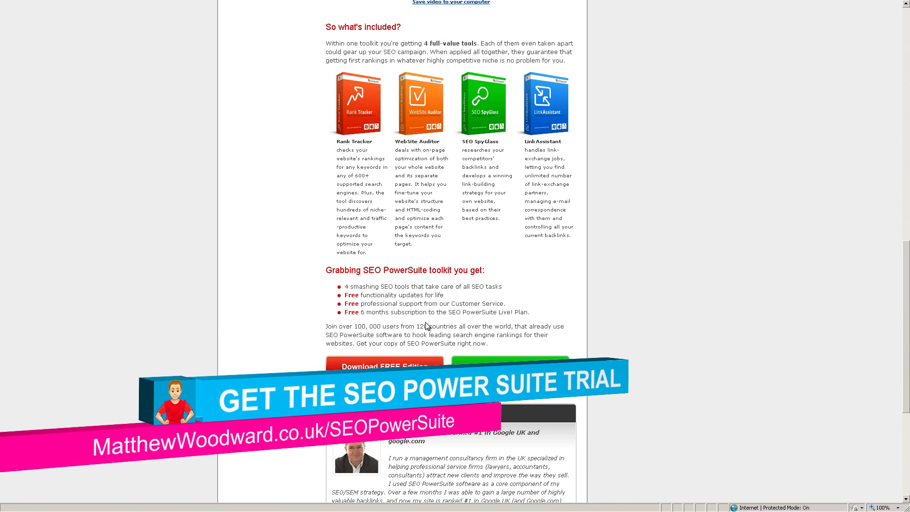